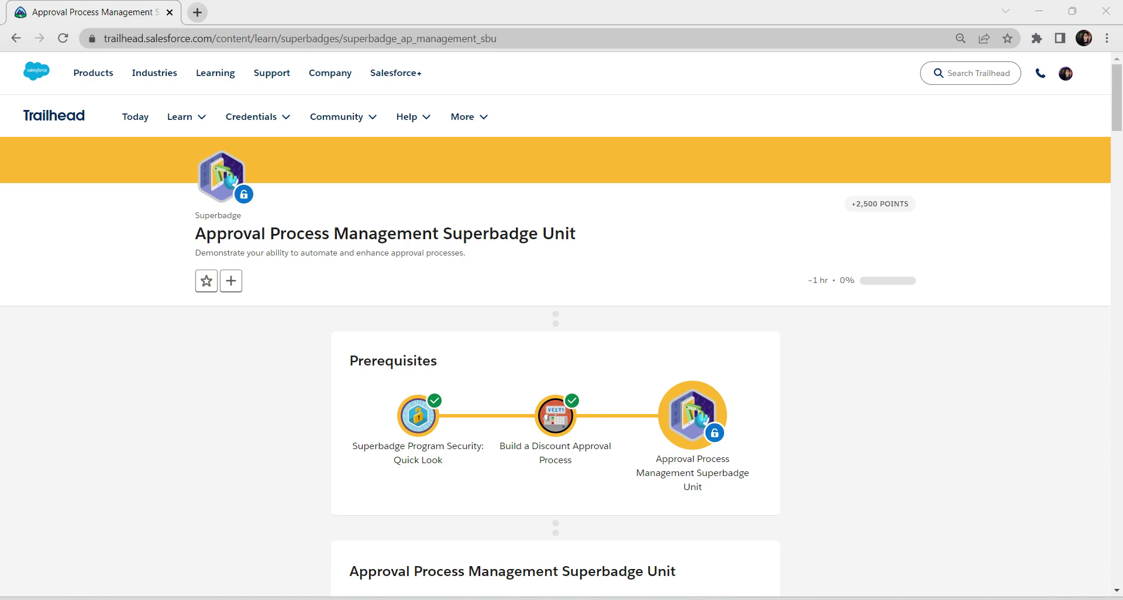
- Launch the connected org from the superbadge page's challenge section, switch to its Setup home and close the incidents notice
{"action": "scroll", "coordinate": [555, 345], "scroll_direction": "down", "scroll_amount": 6}
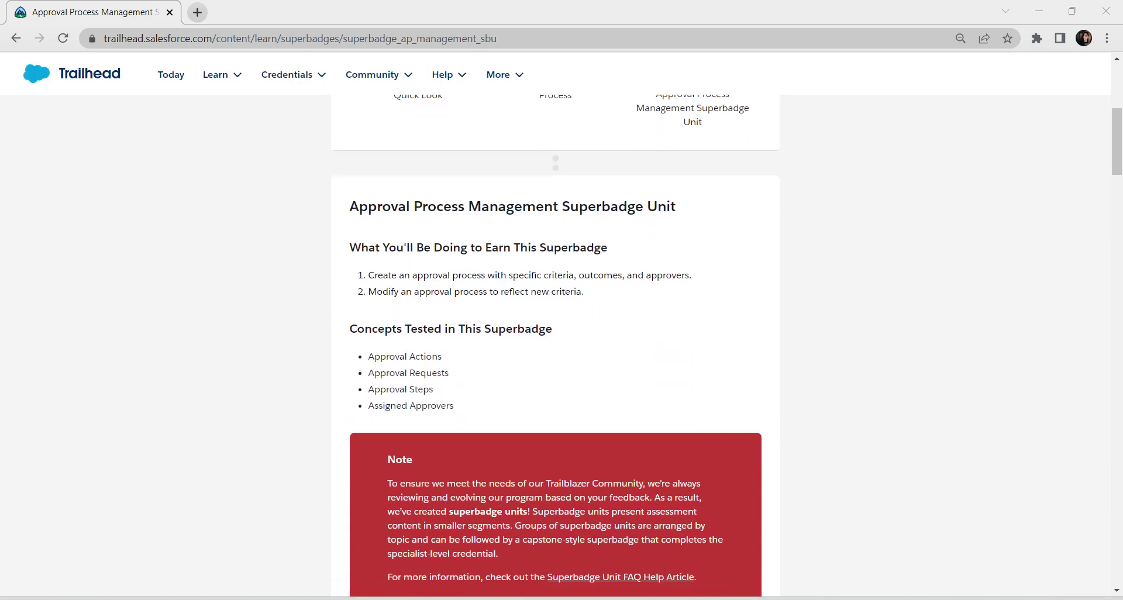
{"action": "scroll", "coordinate": [556, 345], "scroll_direction": "down", "scroll_amount": 6}
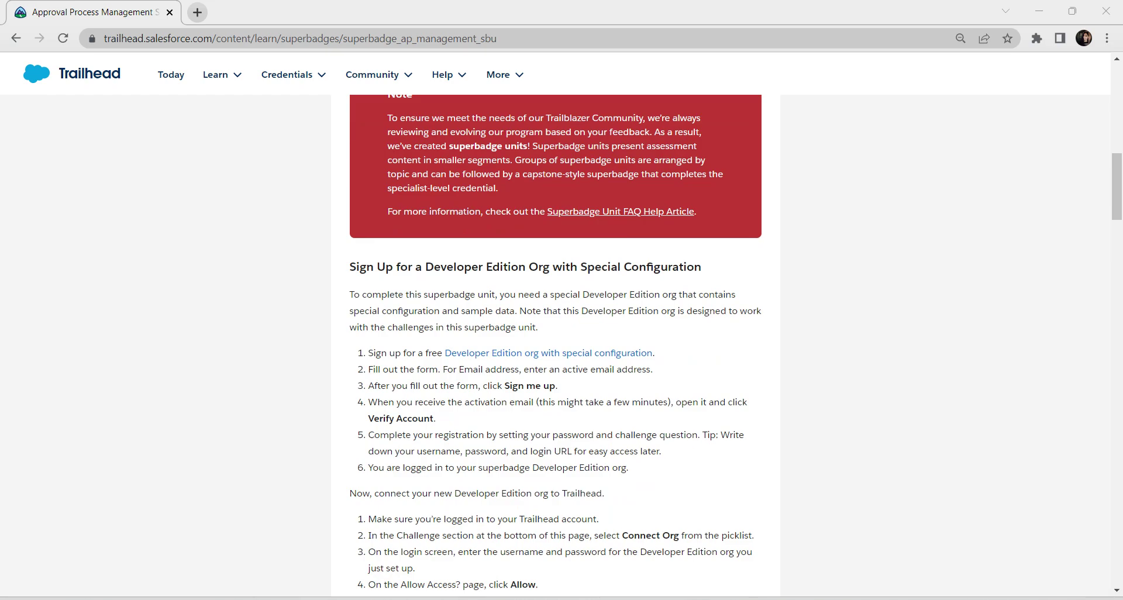
{"action": "scroll", "coordinate": [556, 345], "scroll_direction": "down", "scroll_amount": 10}
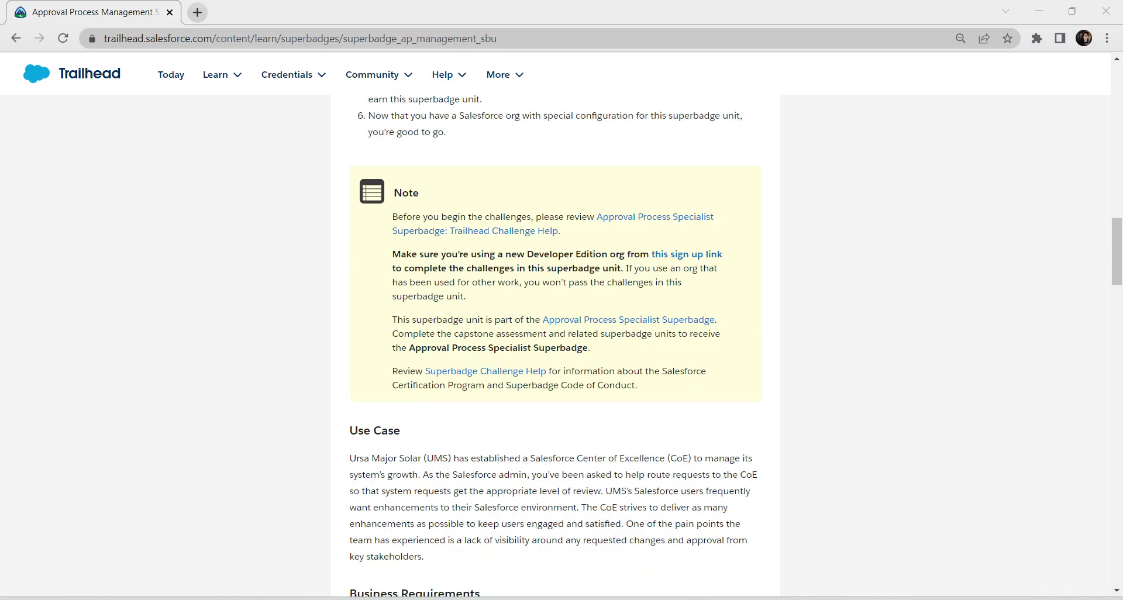
{"action": "scroll", "coordinate": [556, 345], "scroll_direction": "down", "scroll_amount": 15}
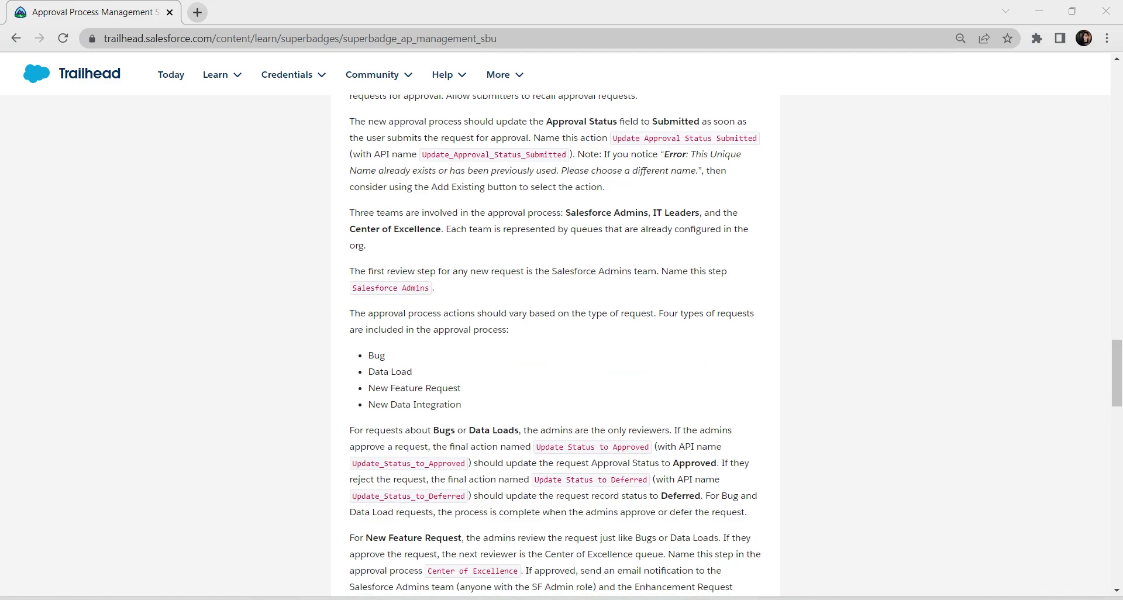
{"action": "scroll", "coordinate": [555, 345], "scroll_direction": "down", "scroll_amount": 6}
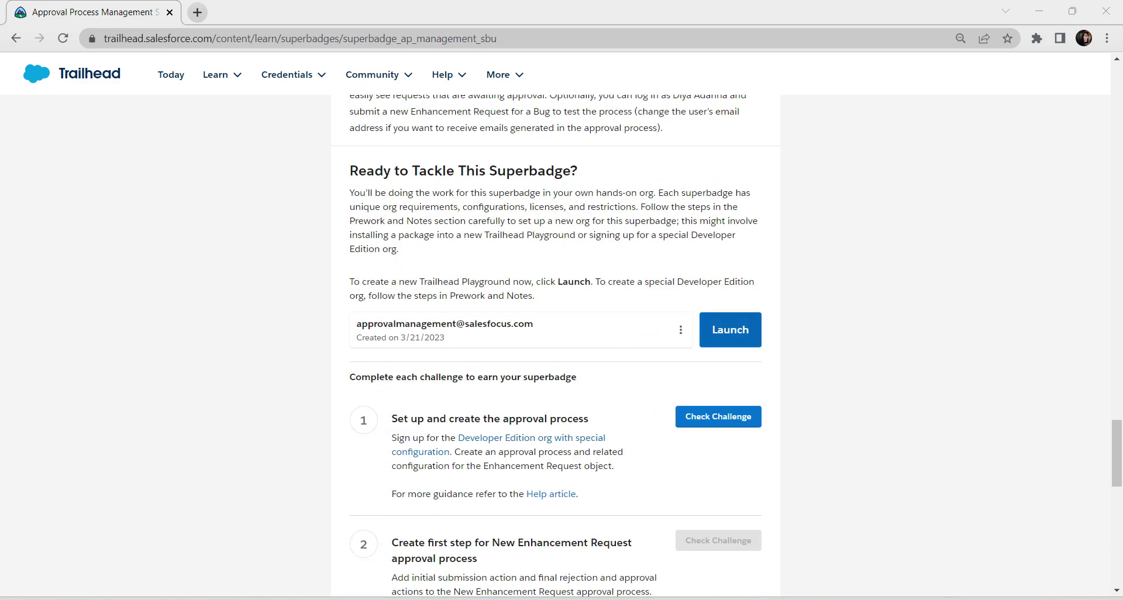
{"action": "left_click", "coordinate": [731, 329]}
{"action": "left_click", "coordinate": [94, 13]}
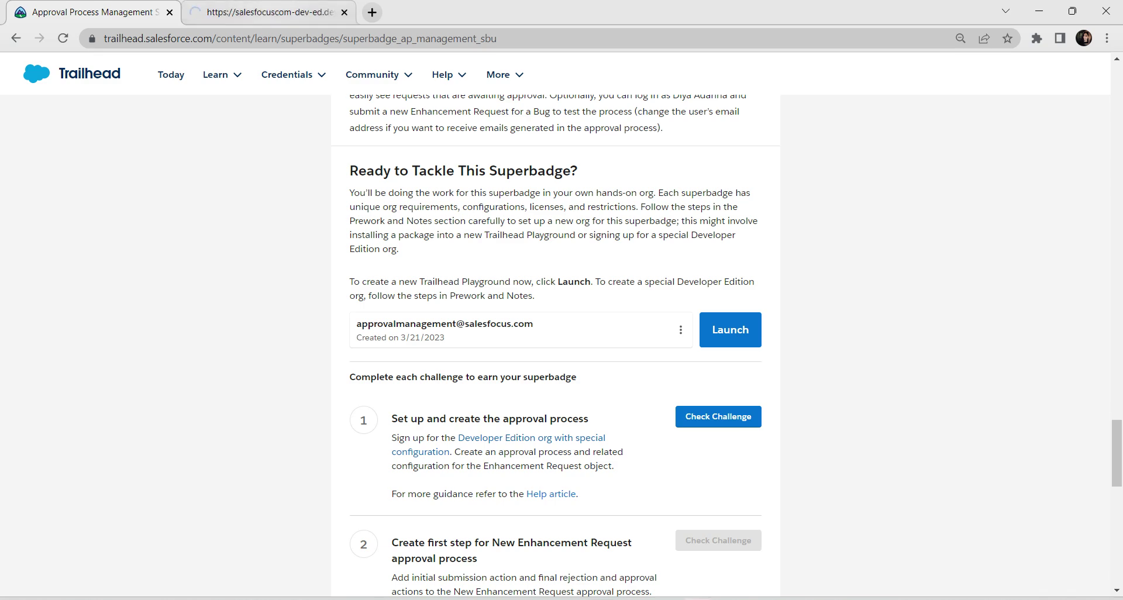
{"action": "left_click", "coordinate": [266, 12]}
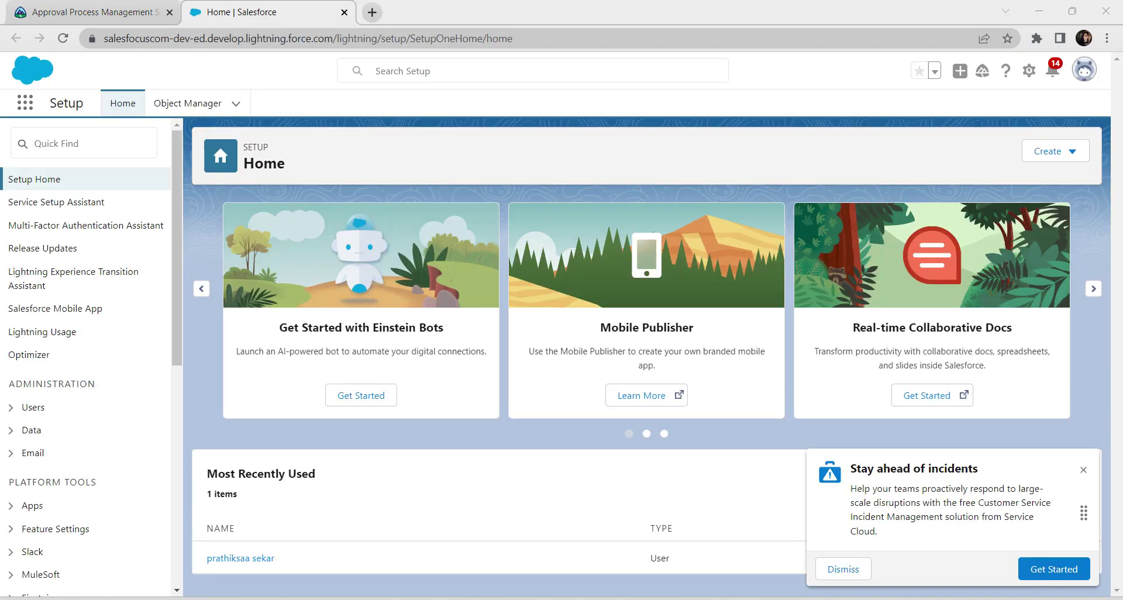
{"action": "left_click", "coordinate": [1083, 469]}
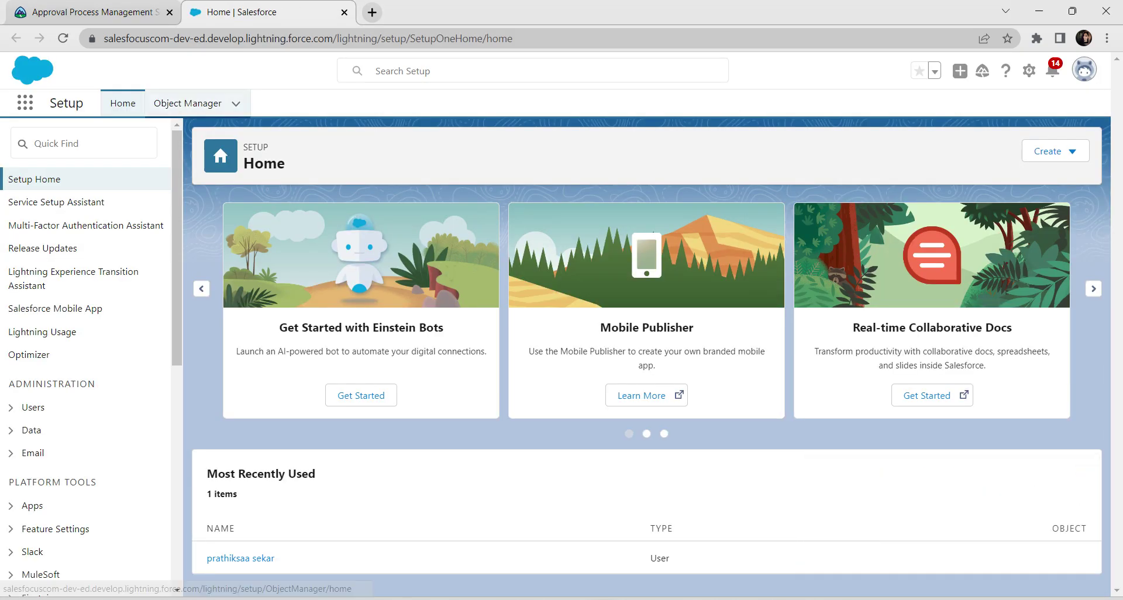
- Find the Enhancement Request object in the Object Manager by searching "enhancement" and open its fields and relationships
{"action": "left_click", "coordinate": [188, 103]}
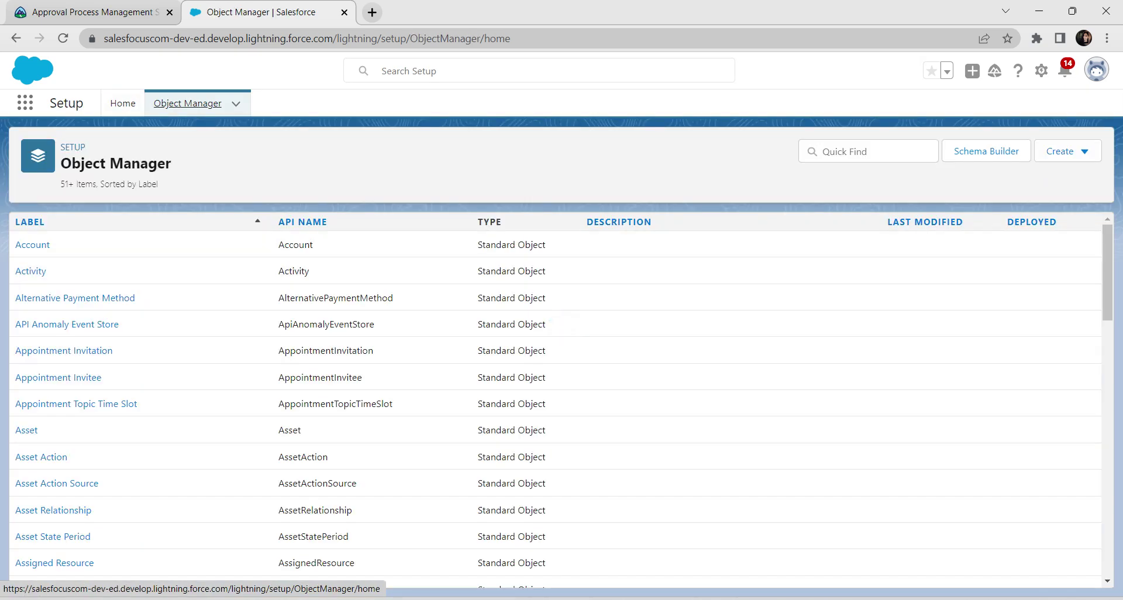
{"action": "left_click", "coordinate": [868, 152]}
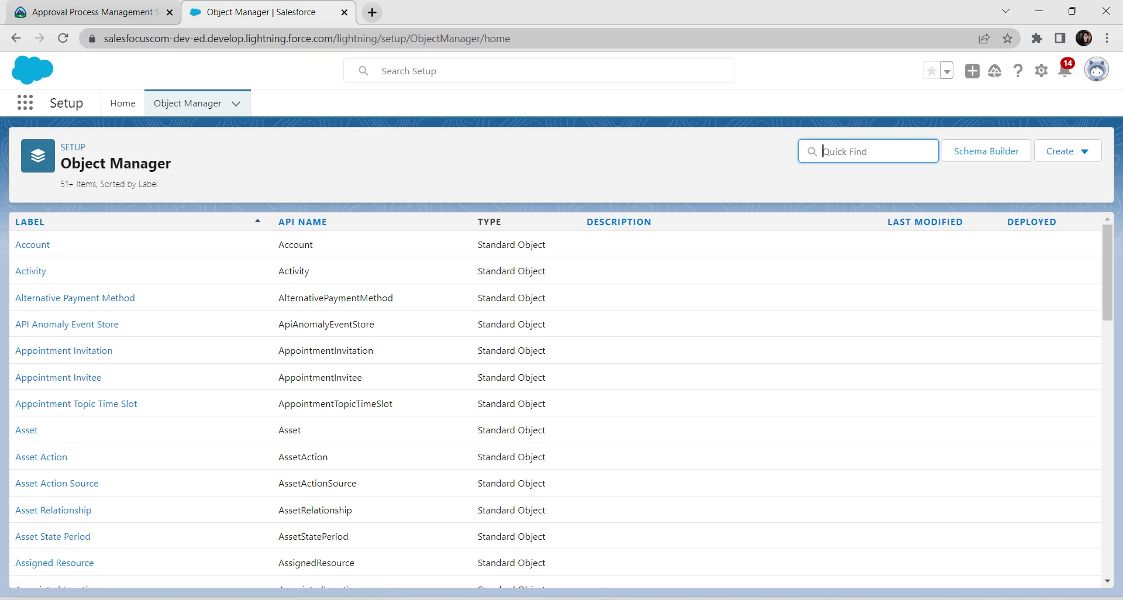
{"action": "type", "text": "en"}
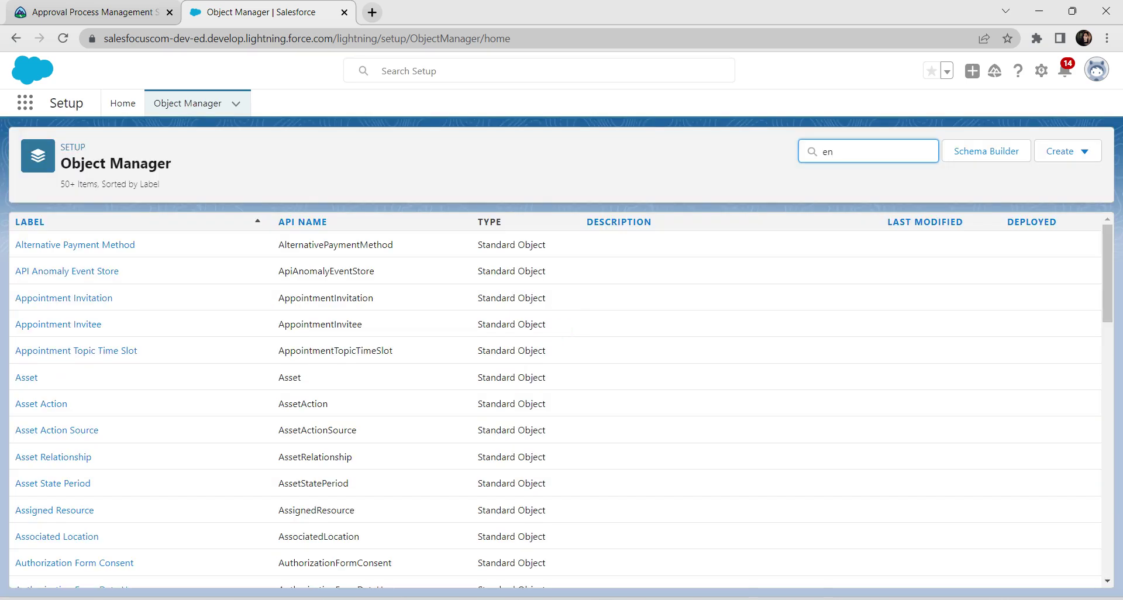
{"action": "type", "text": "hancement"}
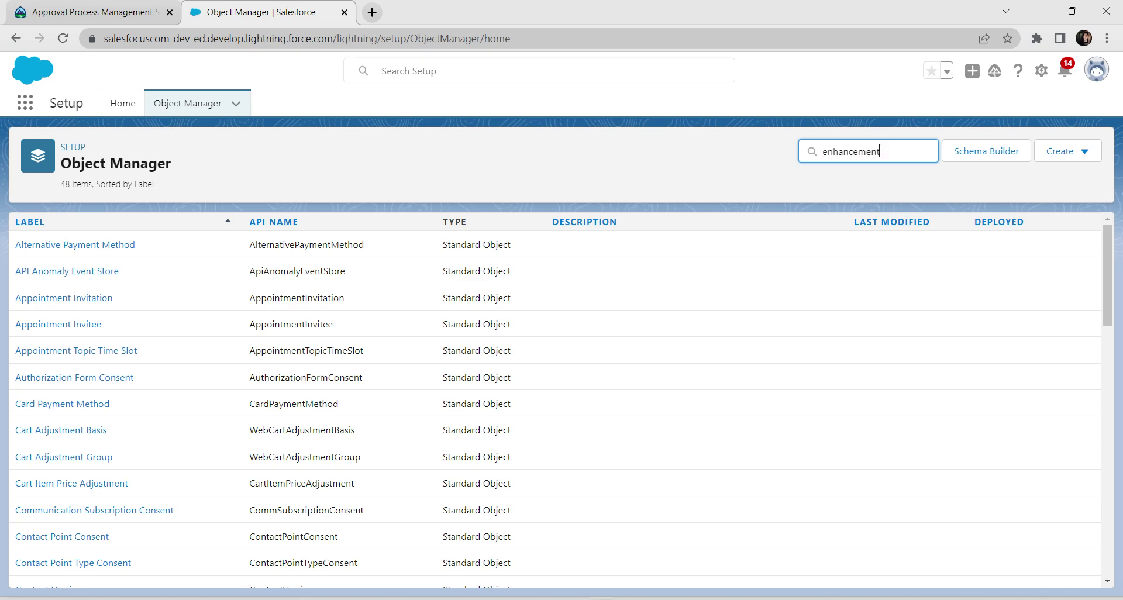
{"action": "left_click", "coordinate": [61, 244]}
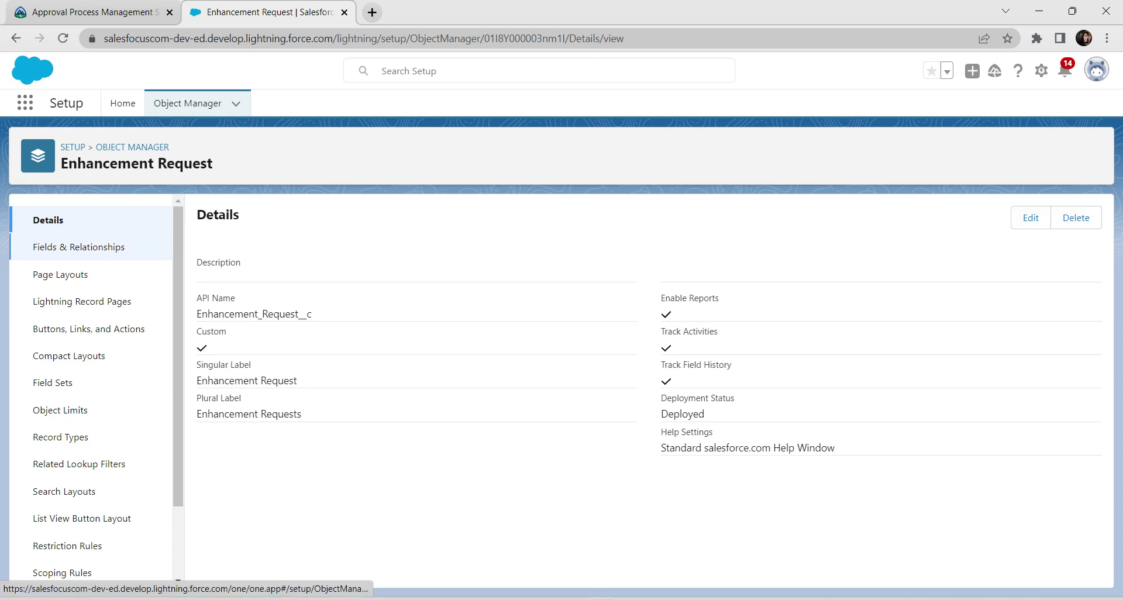
{"action": "left_click", "coordinate": [79, 247]}
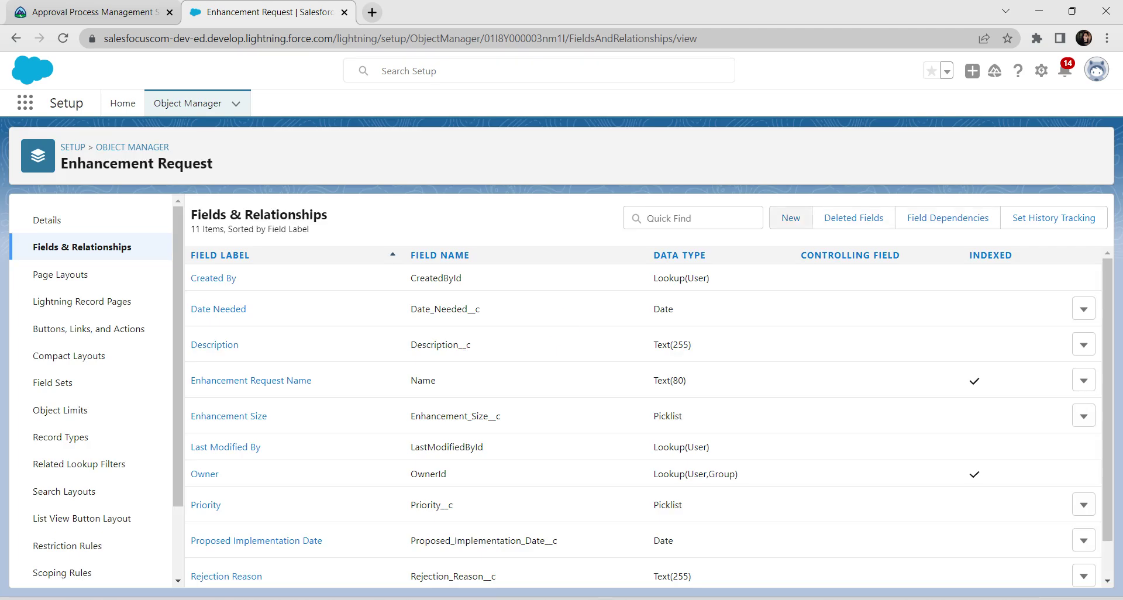
- Start a new custom field on Enhancement Request and copy the name Approval Status from the superbadge's Business Requirements
{"action": "left_click", "coordinate": [791, 218]}
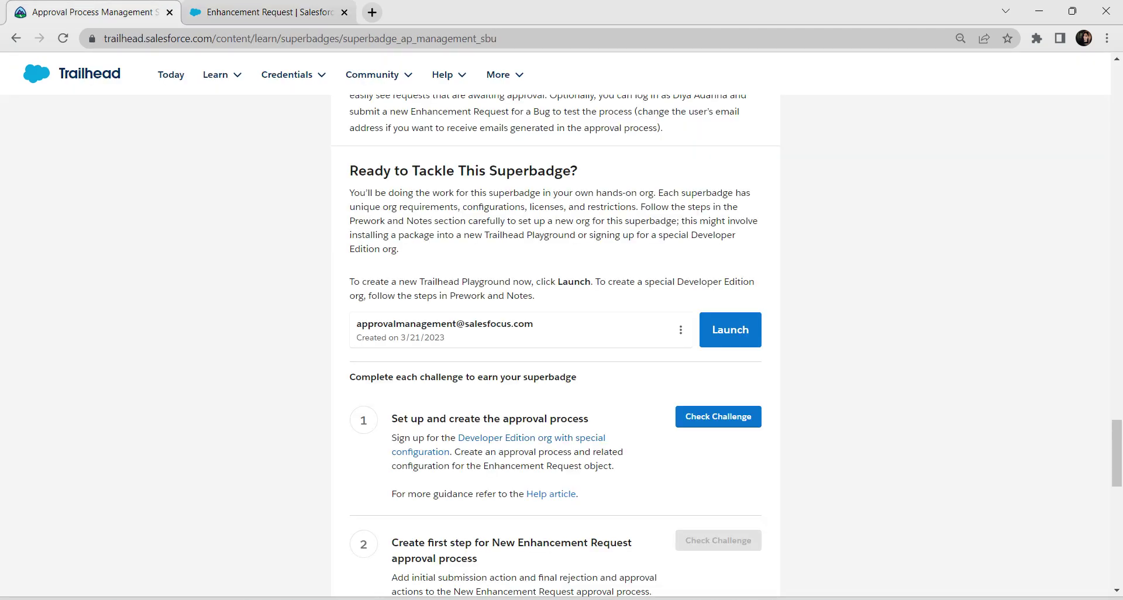
{"action": "scroll", "coordinate": [555, 346], "scroll_direction": "up", "scroll_amount": 8}
{"action": "scroll", "coordinate": [555, 369], "scroll_direction": "up", "scroll_amount": 10}
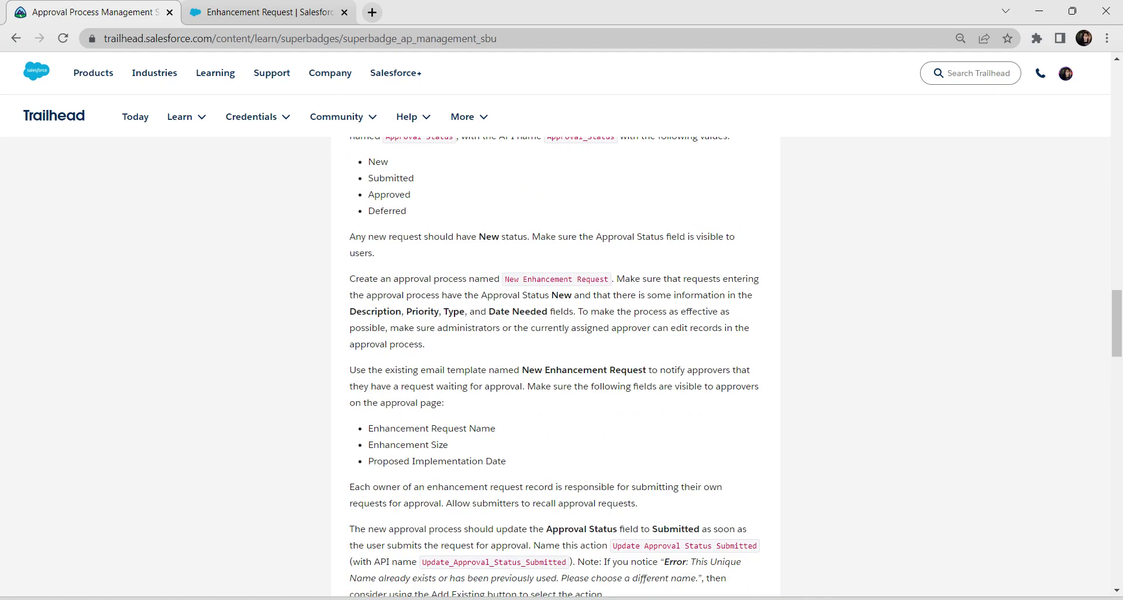
{"action": "scroll", "coordinate": [556, 369], "scroll_direction": "up", "scroll_amount": 3}
{"action": "scroll", "coordinate": [555, 368], "scroll_direction": "up", "scroll_amount": 4}
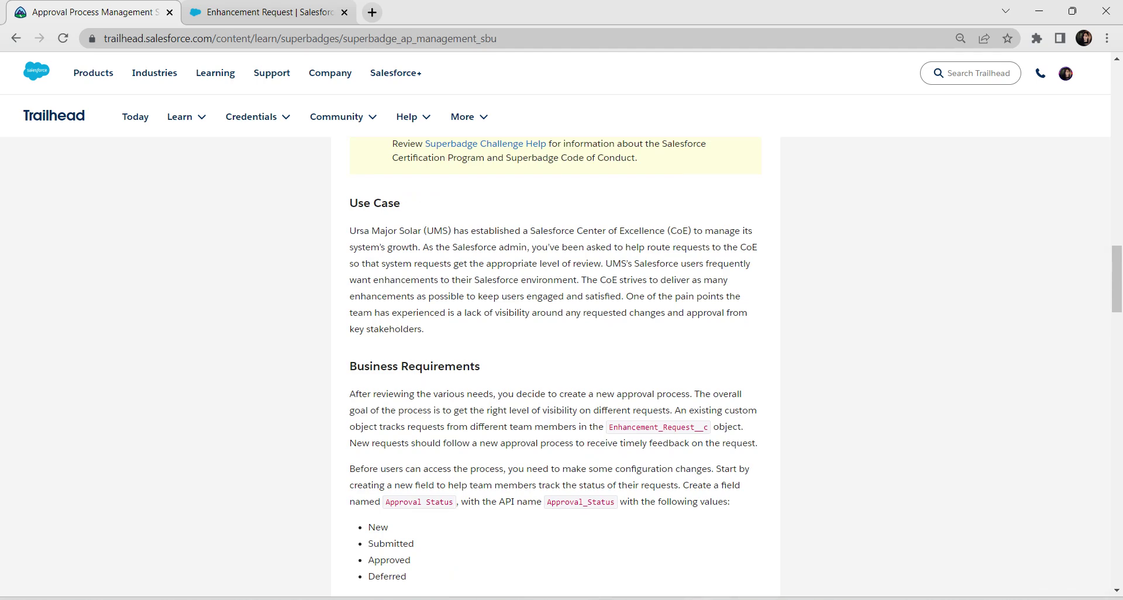
{"action": "left_click_drag", "start_coordinate": [385, 502], "coordinate": [455, 502]}
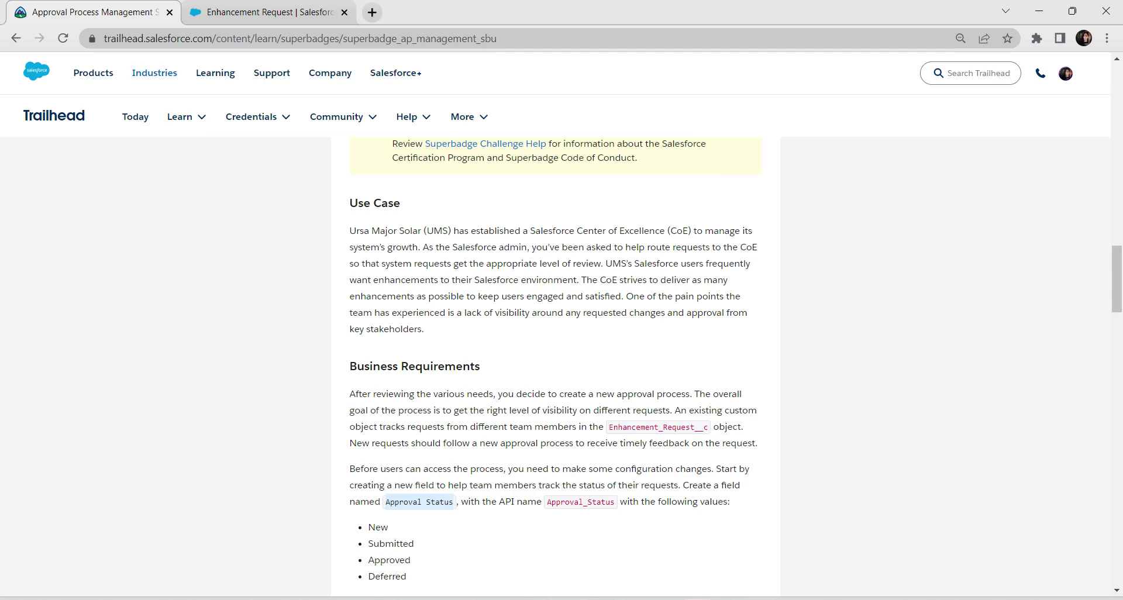
- Back in the Salesforce org, choose Picklist as the new field's data type and continue to the field details
{"action": "left_click", "coordinate": [269, 12]}
{"action": "scroll", "coordinate": [643, 391], "scroll_direction": "down", "scroll_amount": 5}
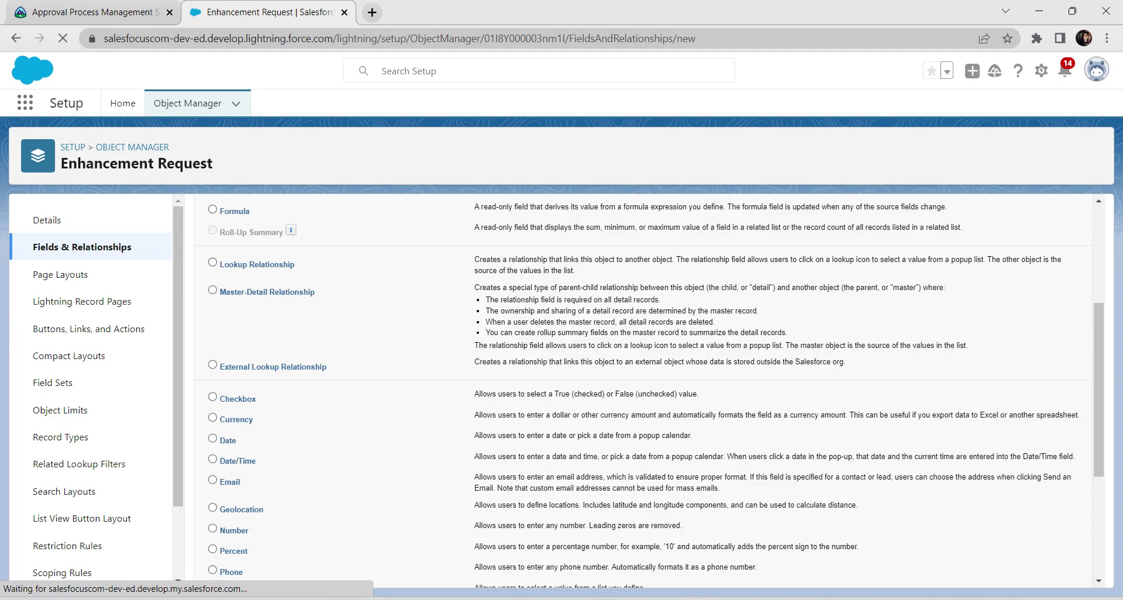
{"action": "scroll", "coordinate": [644, 390], "scroll_direction": "down", "scroll_amount": 5}
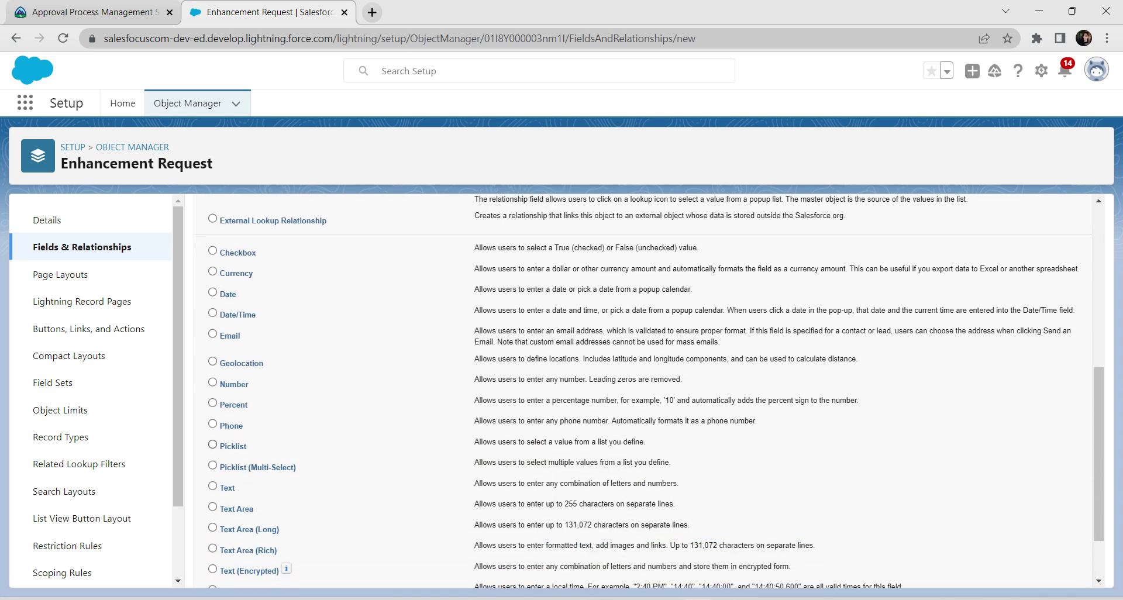
{"action": "left_click", "coordinate": [212, 445]}
{"action": "scroll", "coordinate": [644, 391], "scroll_direction": "down", "scroll_amount": 2}
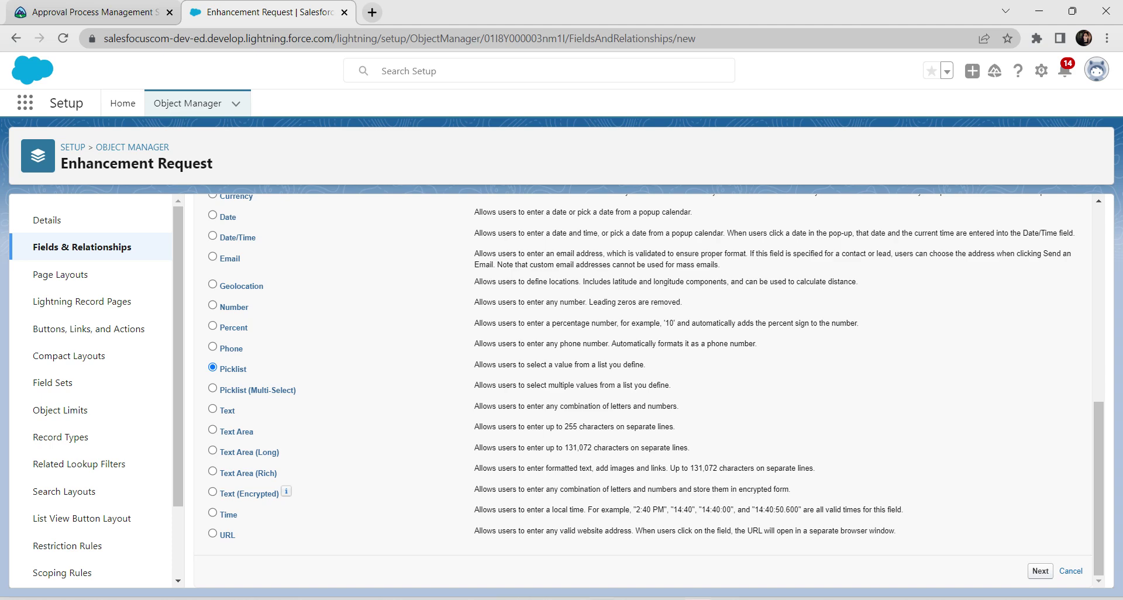
{"action": "left_click", "coordinate": [1041, 571]}
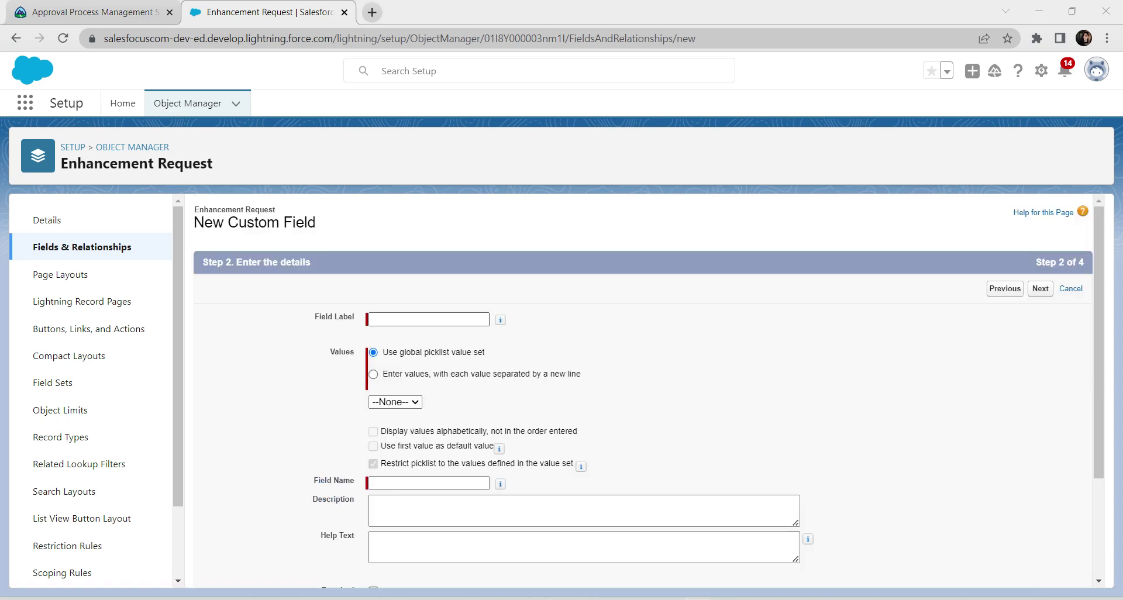
- Label the field Approval Status and choose to enter its values separated by new lines
{"action": "type", "text": "Approval Status"}
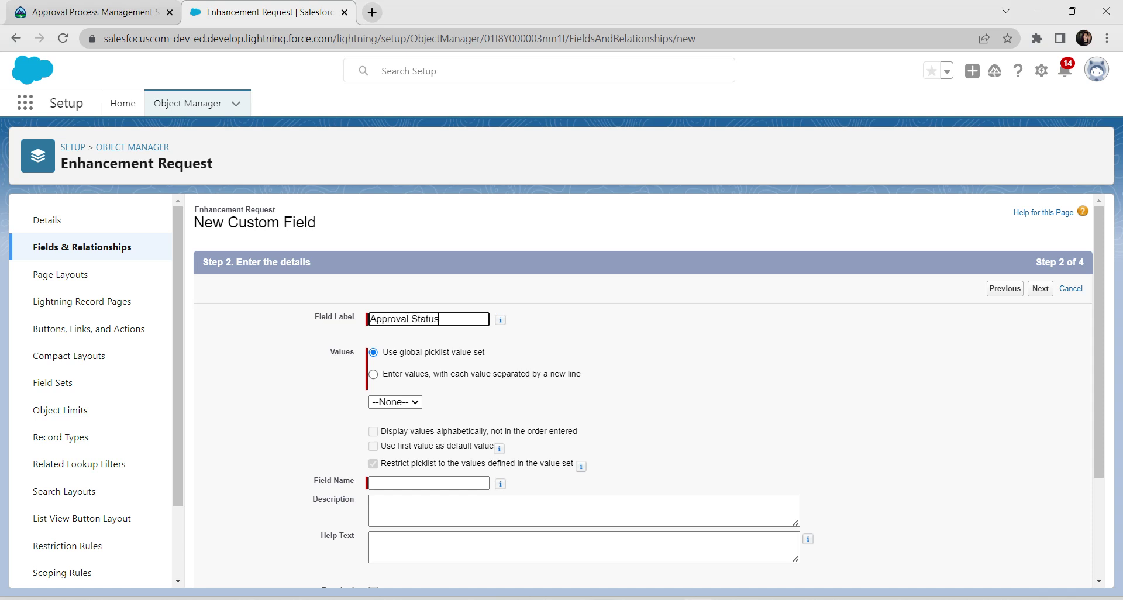
{"action": "left_click", "coordinate": [373, 375]}
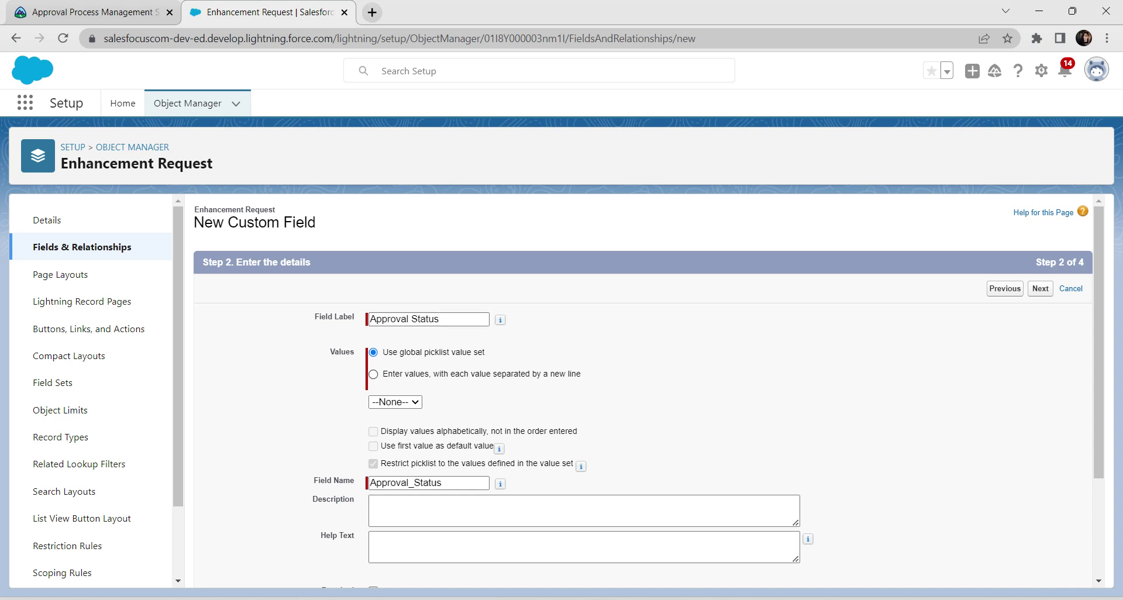
{"action": "left_click", "coordinate": [373, 374]}
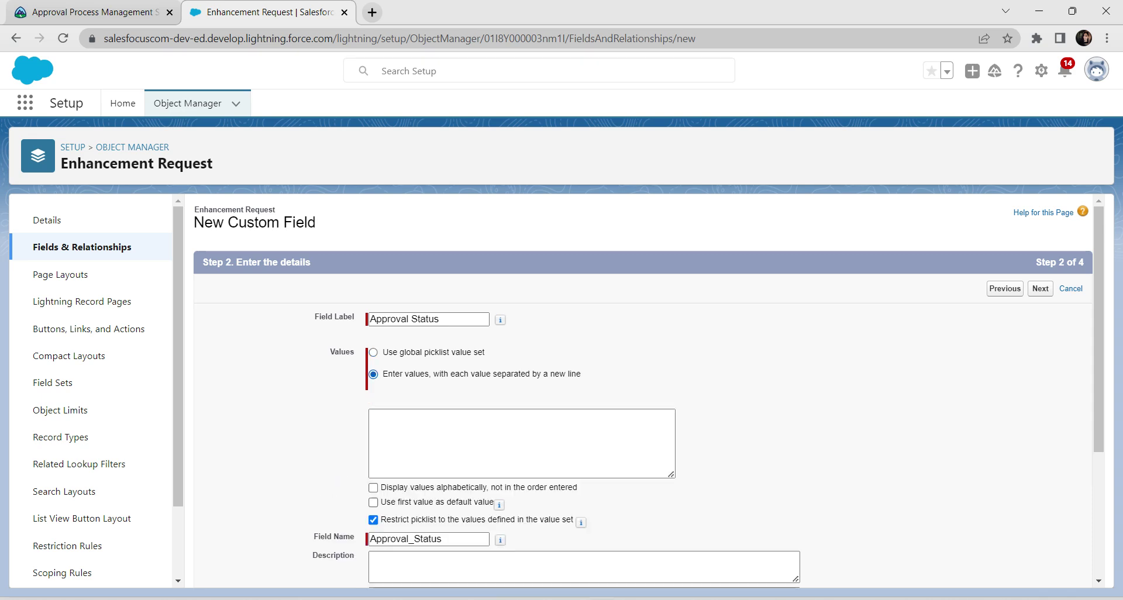
- Copy the values New, Submitted, Approved and Deferred from the Trailhead requirements into the field's picklist value list
{"action": "left_click", "coordinate": [445, 436]}
{"action": "left_click", "coordinate": [93, 12]}
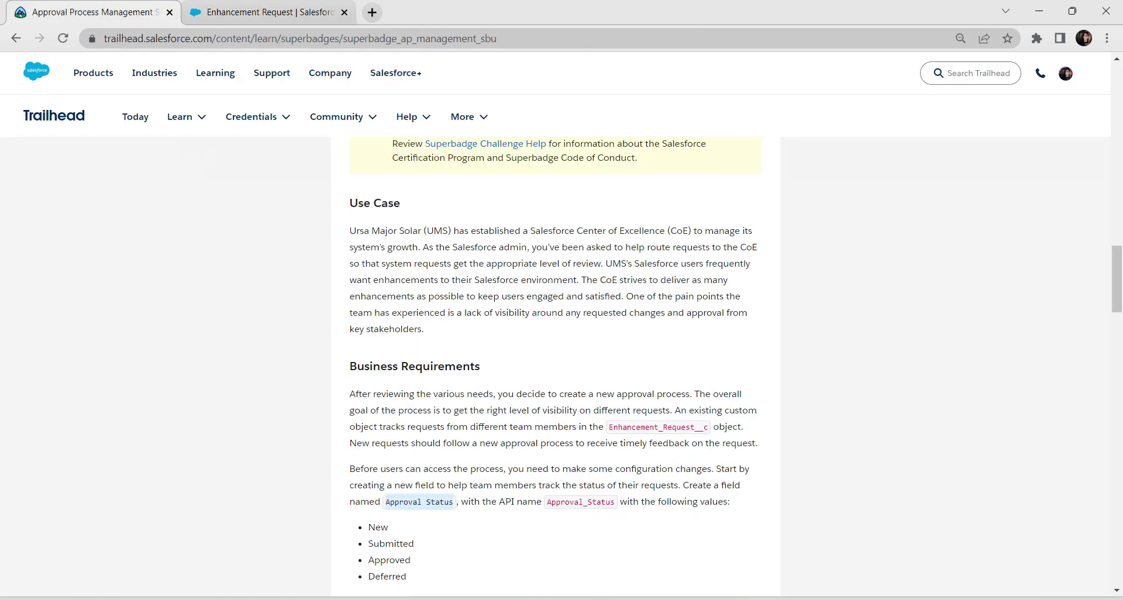
{"action": "scroll", "coordinate": [556, 366], "scroll_direction": "down", "scroll_amount": 3}
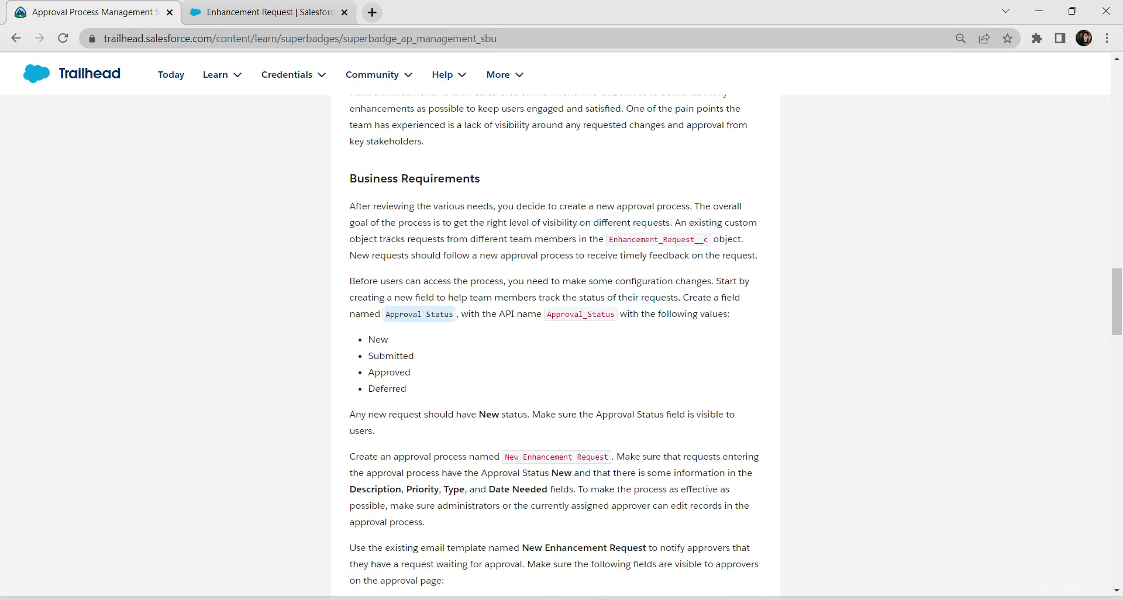
{"action": "left_click_drag", "start_coordinate": [409, 390], "coordinate": [369, 338]}
{"action": "key", "text": "ctrl+c"}
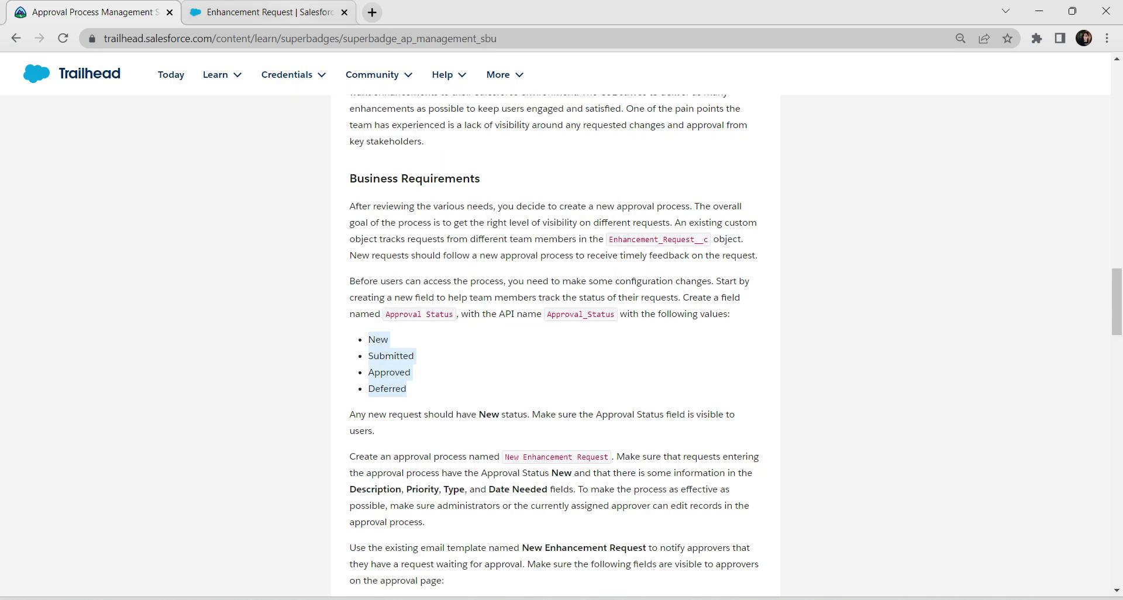
{"action": "key", "text": "ctrl+Tab"}
{"action": "key", "text": "ctrl+v"}
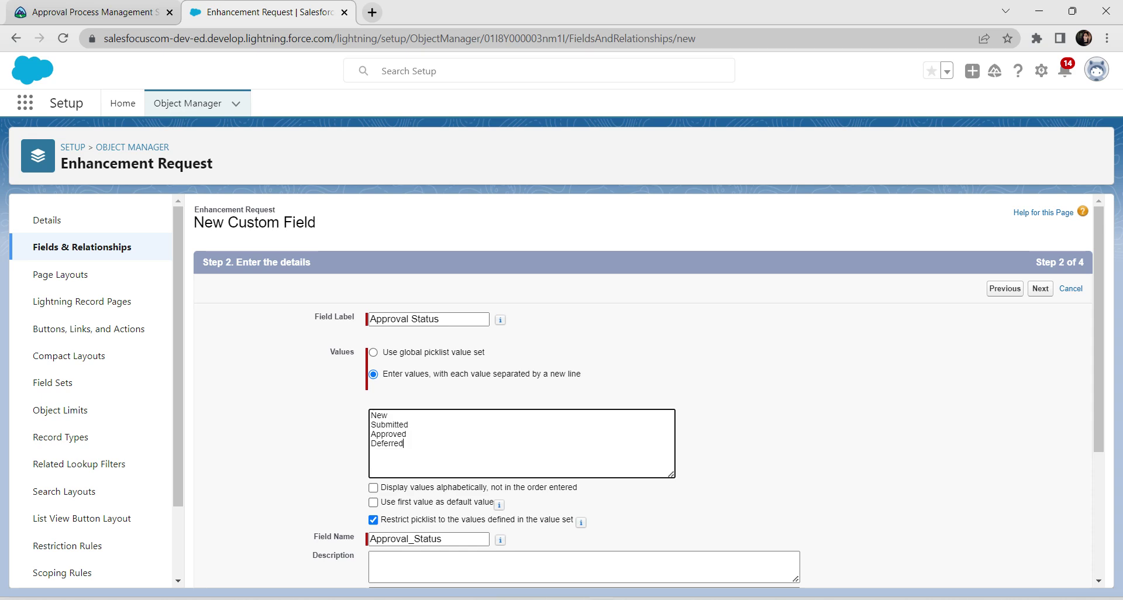
- Make the first picklist value the default and continue to field-level security
{"action": "scroll", "coordinate": [521, 409], "scroll_direction": "down", "scroll_amount": 2}
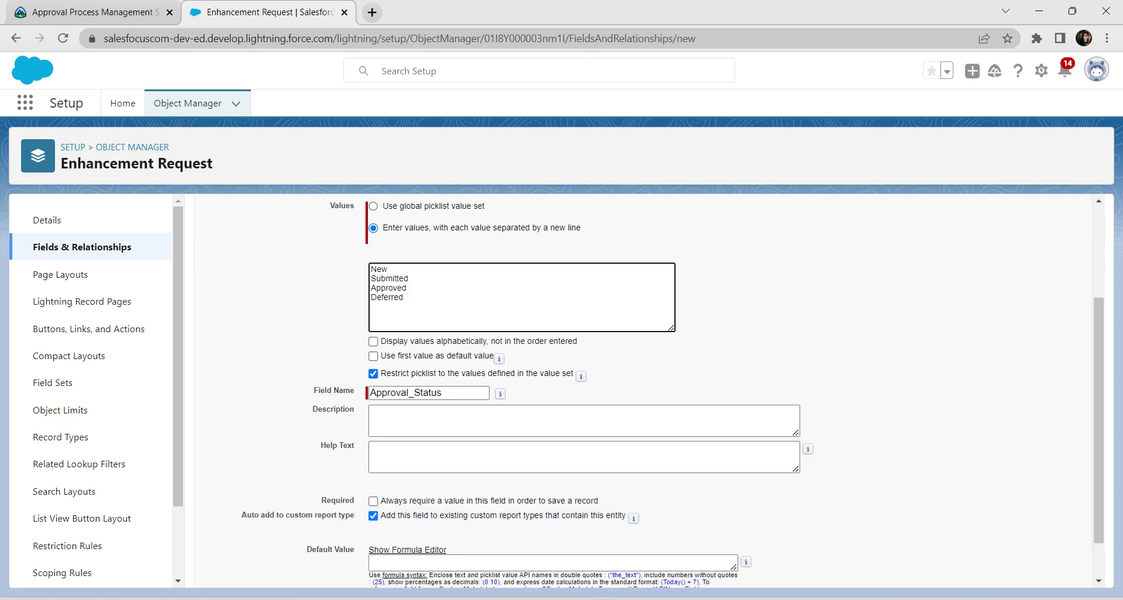
{"action": "left_click", "coordinate": [373, 357]}
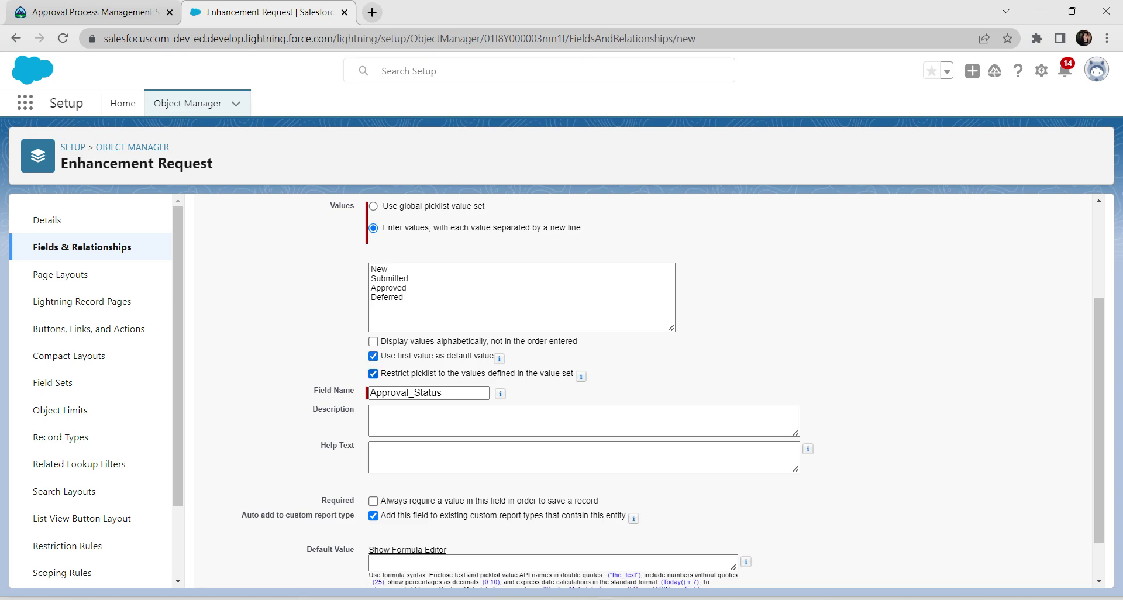
{"action": "scroll", "coordinate": [644, 392], "scroll_direction": "up", "scroll_amount": 3}
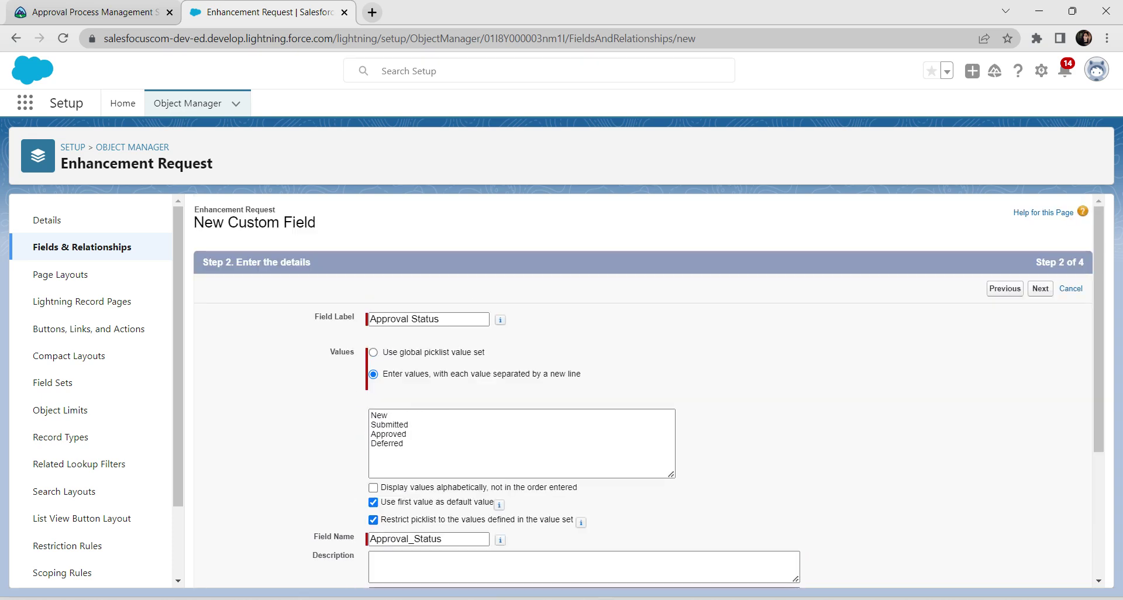
{"action": "left_click", "coordinate": [1040, 289]}
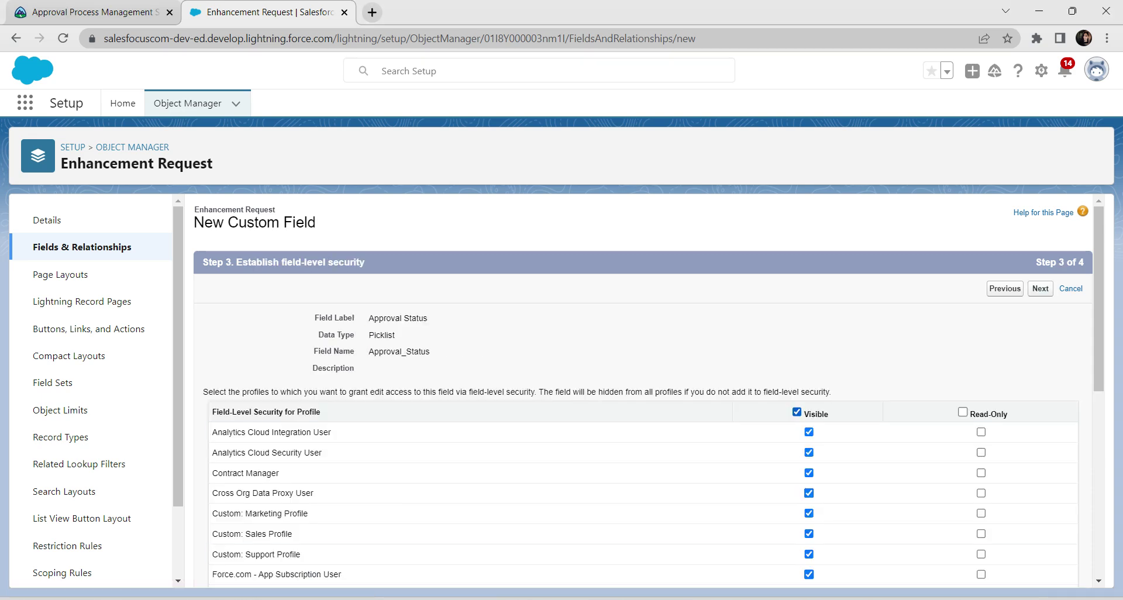
- Review the profile list, keep the field visible to the profiles and continue to the page layout assignment
{"action": "scroll", "coordinate": [802, 493], "scroll_direction": "down", "scroll_amount": 5}
{"action": "scroll", "coordinate": [802, 475], "scroll_direction": "up", "scroll_amount": 5}
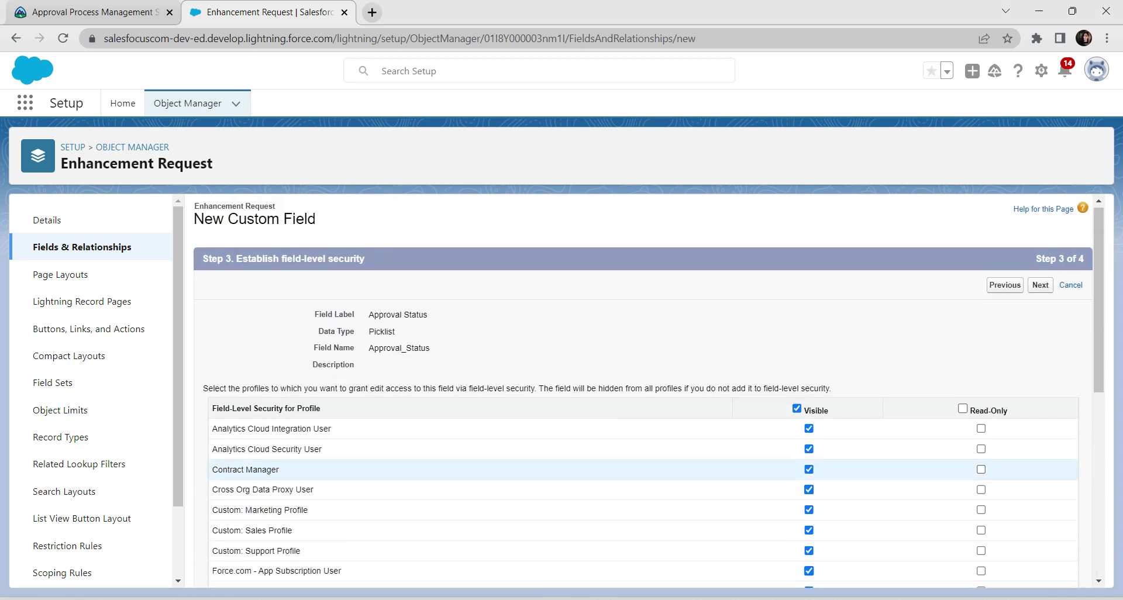
{"action": "left_click", "coordinate": [1041, 288]}
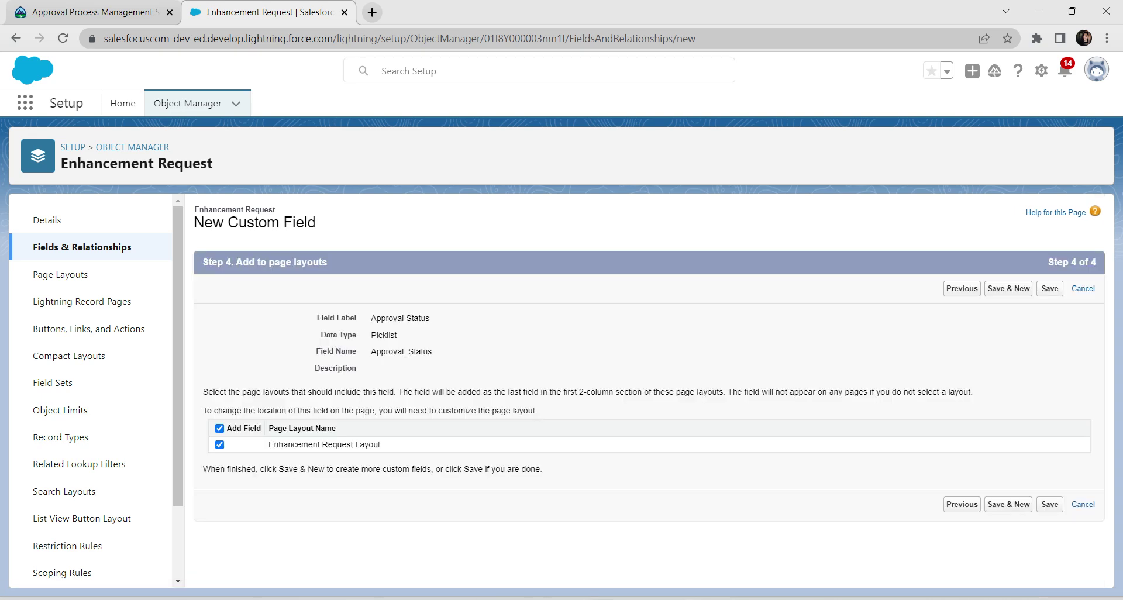
- Save the new field and add the Submit for Approval action to the Enhancement Request Layout's mobile and Lightning actions, saving the layout
{"action": "left_click", "coordinate": [1050, 289]}
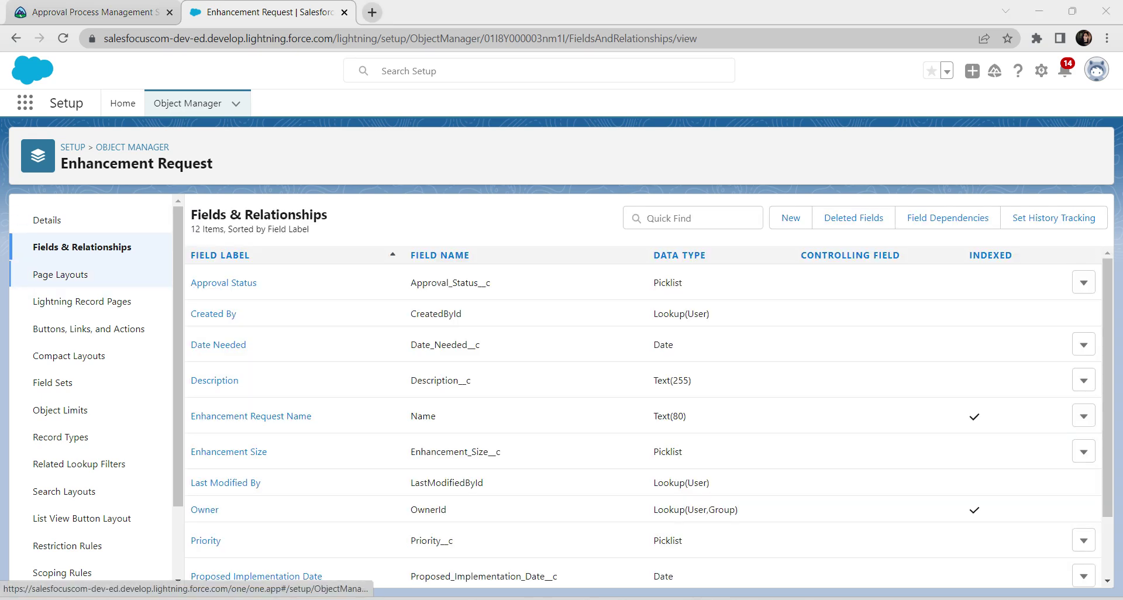
{"action": "left_click", "coordinate": [60, 275]}
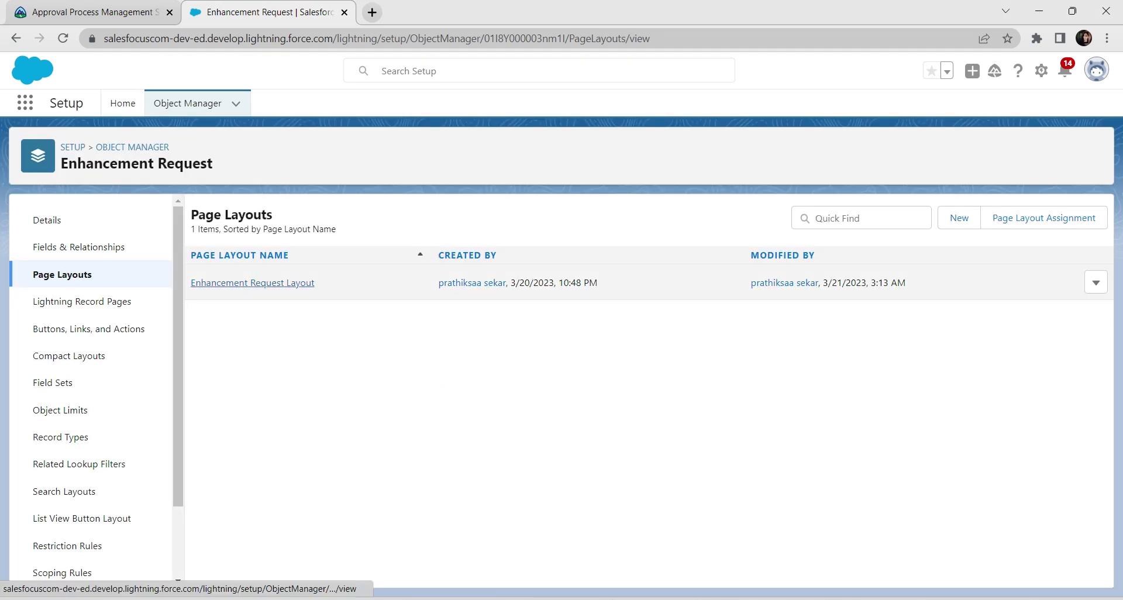
{"action": "left_click", "coordinate": [252, 283]}
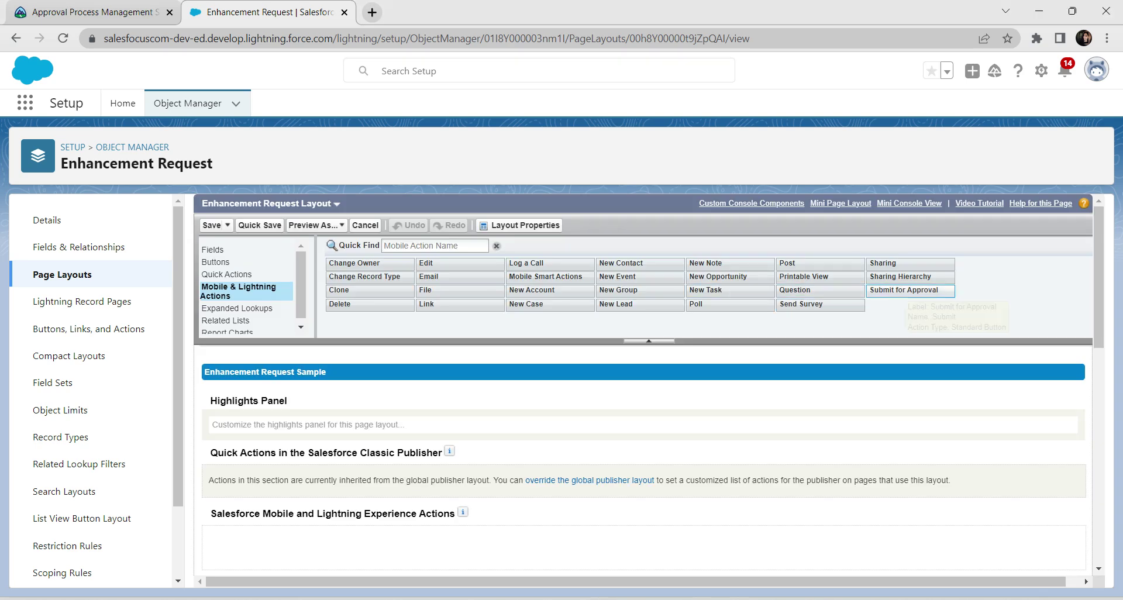
{"action": "left_click_drag", "start_coordinate": [906, 291], "coordinate": [279, 538]}
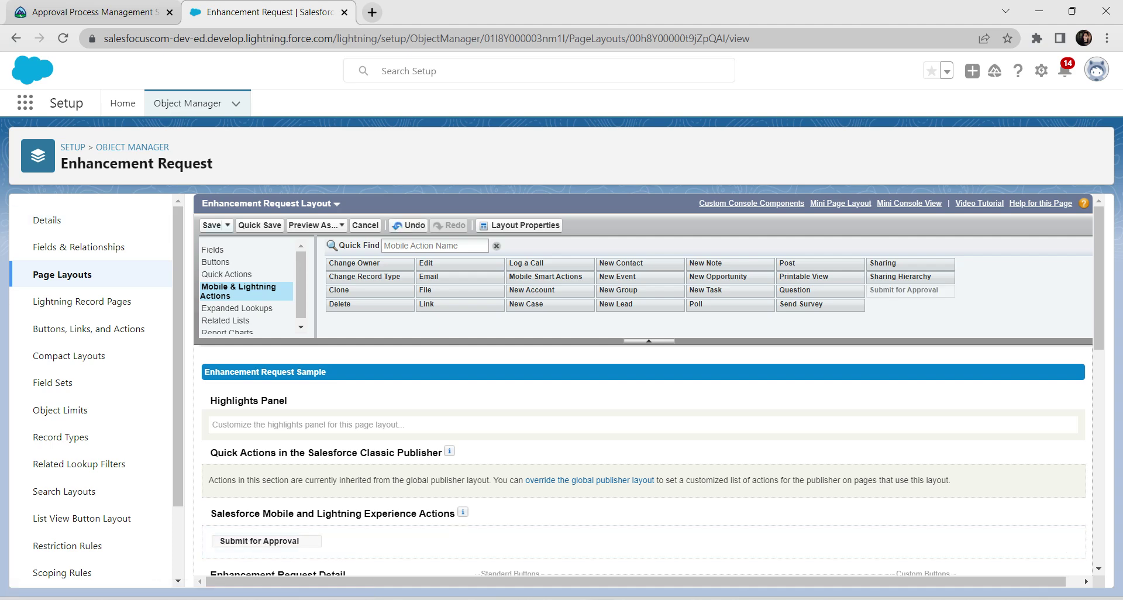
{"action": "left_click", "coordinate": [212, 226]}
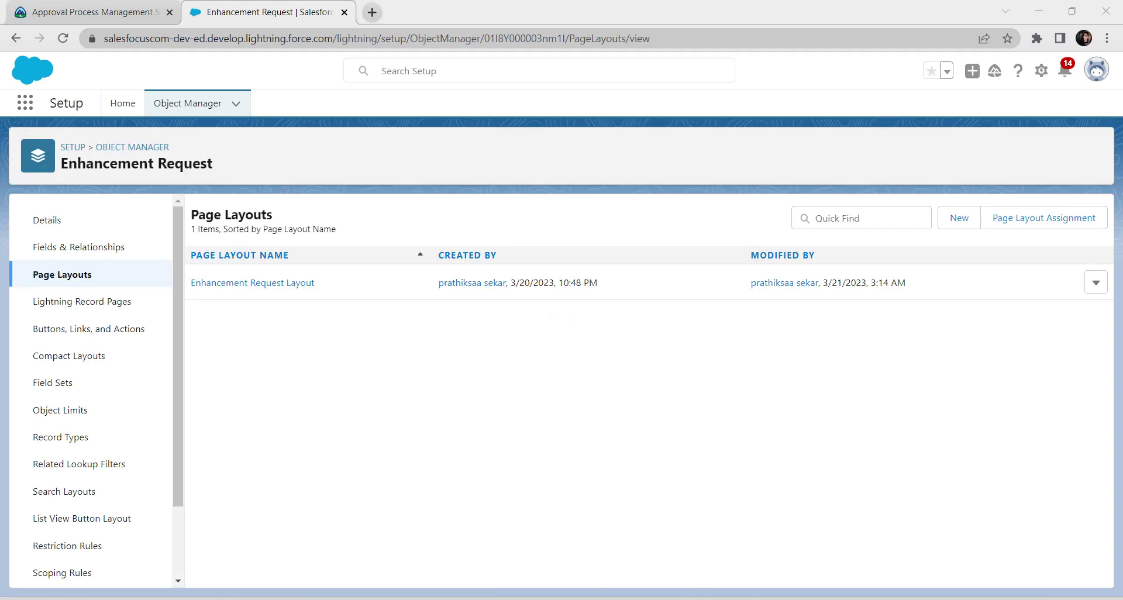
- Search the setup home for "appro" and open the Approval Processes page
{"action": "left_click", "coordinate": [123, 104]}
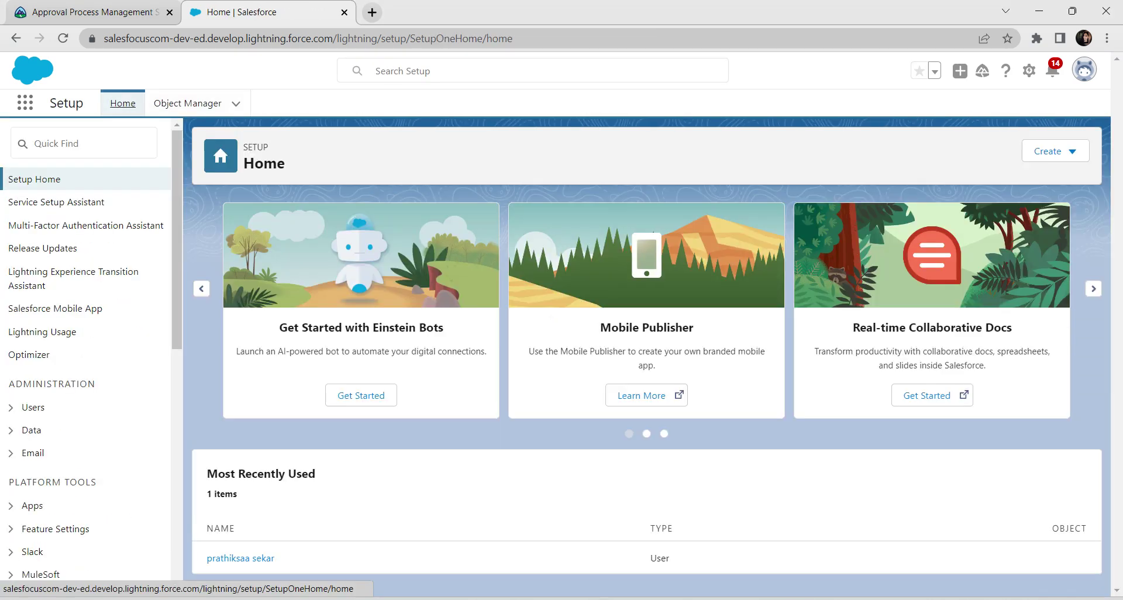
{"action": "left_click", "coordinate": [83, 144]}
{"action": "type", "text": "ap"}
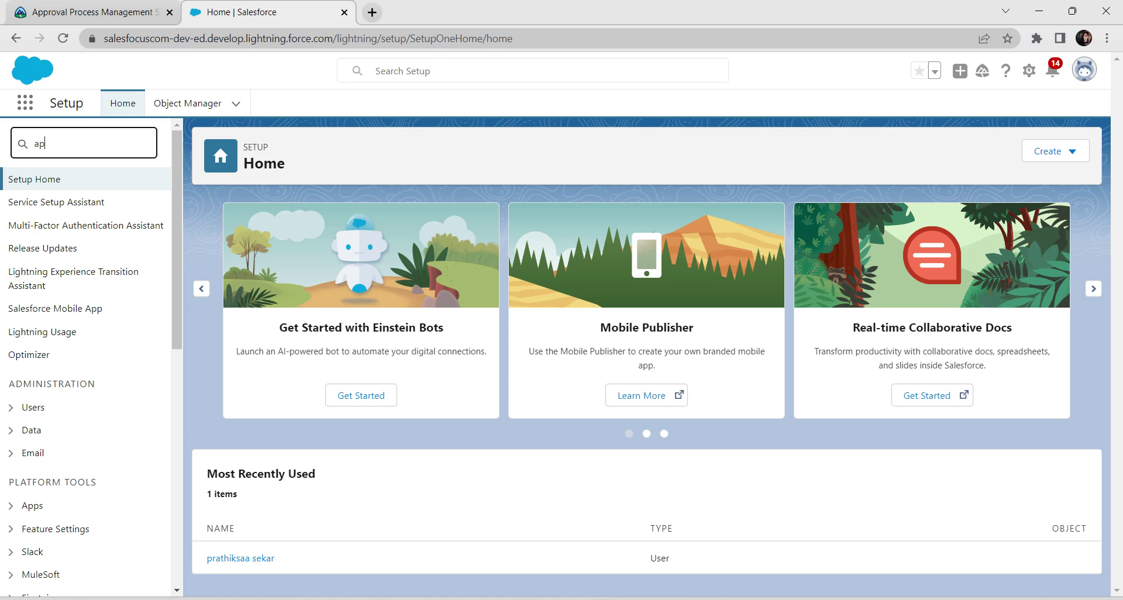
{"action": "type", "text": "pr"}
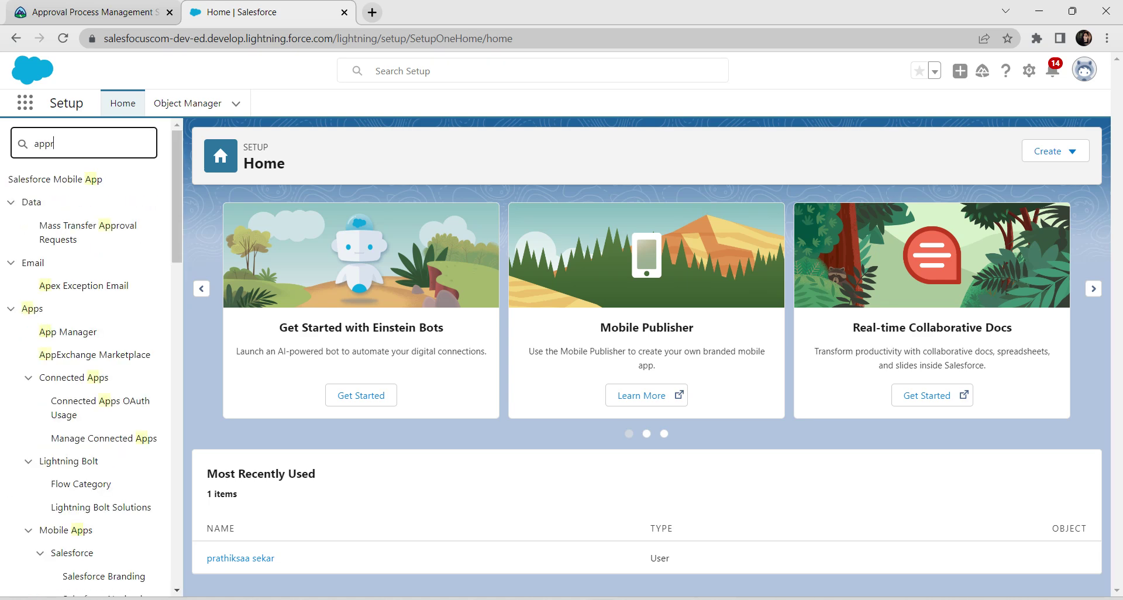
{"action": "type", "text": "o"}
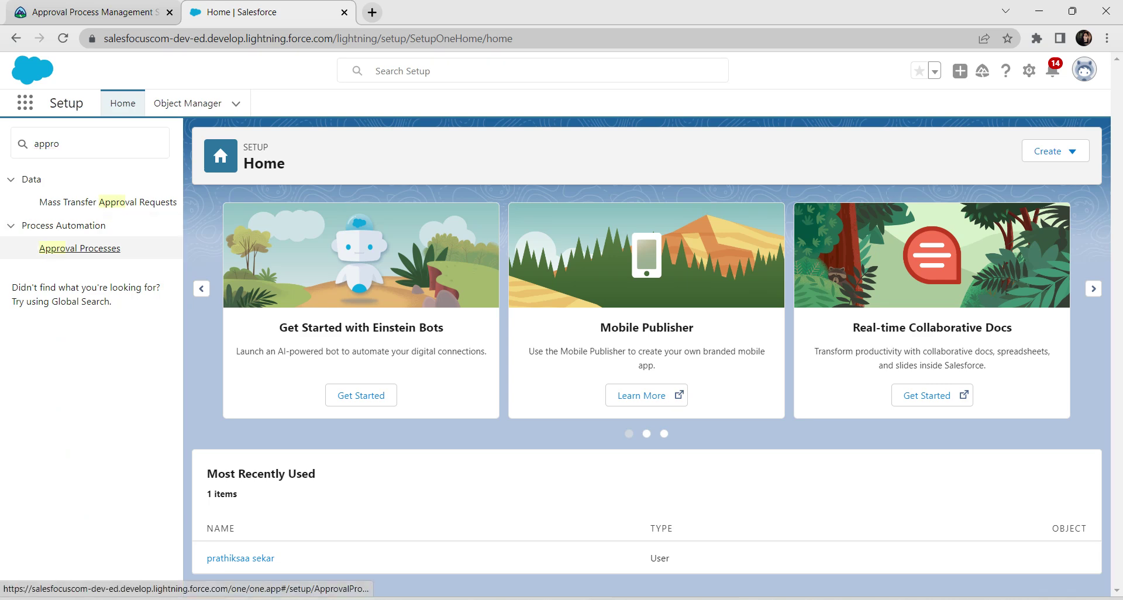
{"action": "left_click", "coordinate": [79, 249]}
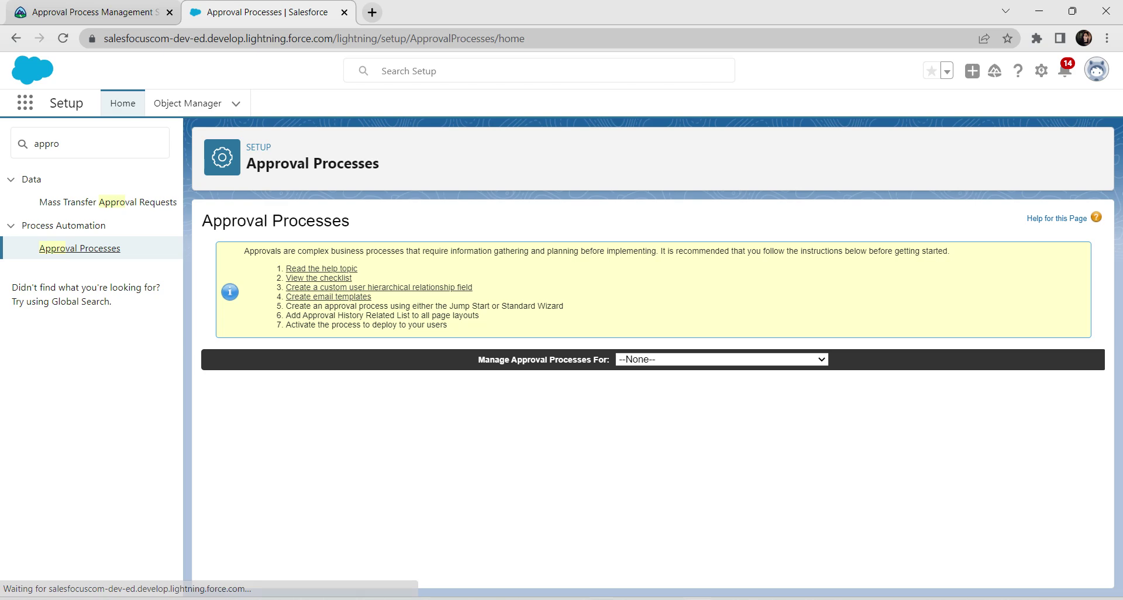
- Choose Enhancement Request as the object whose approval processes are managed
{"action": "left_click", "coordinate": [721, 360]}
{"action": "scroll", "coordinate": [722, 276], "scroll_direction": "down", "scroll_amount": 7}
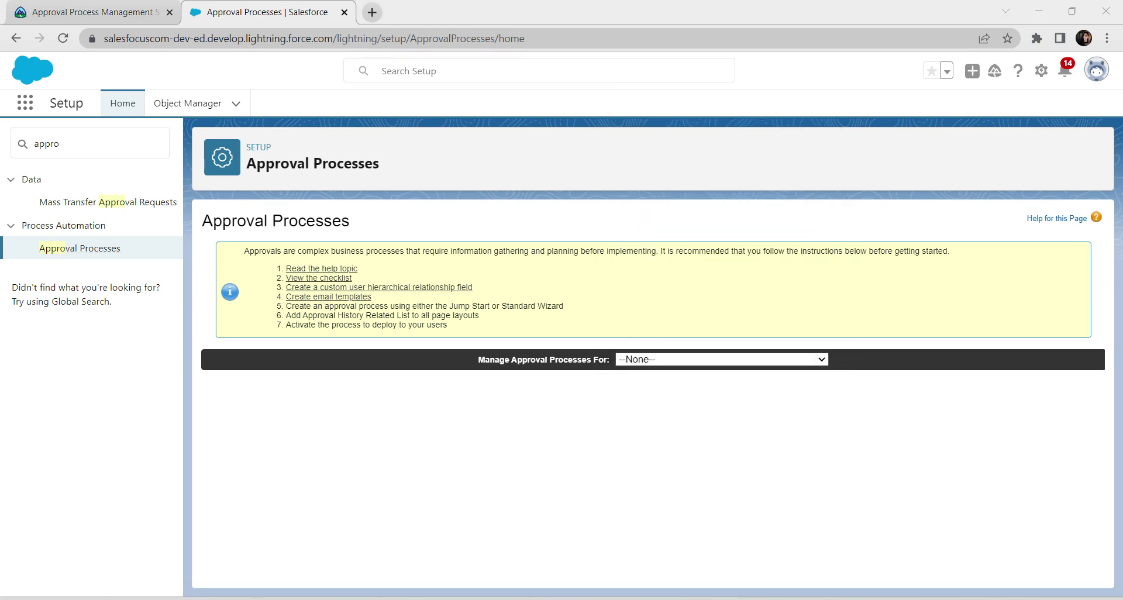
{"action": "left_click", "coordinate": [722, 360]}
{"action": "scroll", "coordinate": [721, 345], "scroll_direction": "down", "scroll_amount": 1}
{"action": "scroll", "coordinate": [720, 245], "scroll_direction": "down", "scroll_amount": 5}
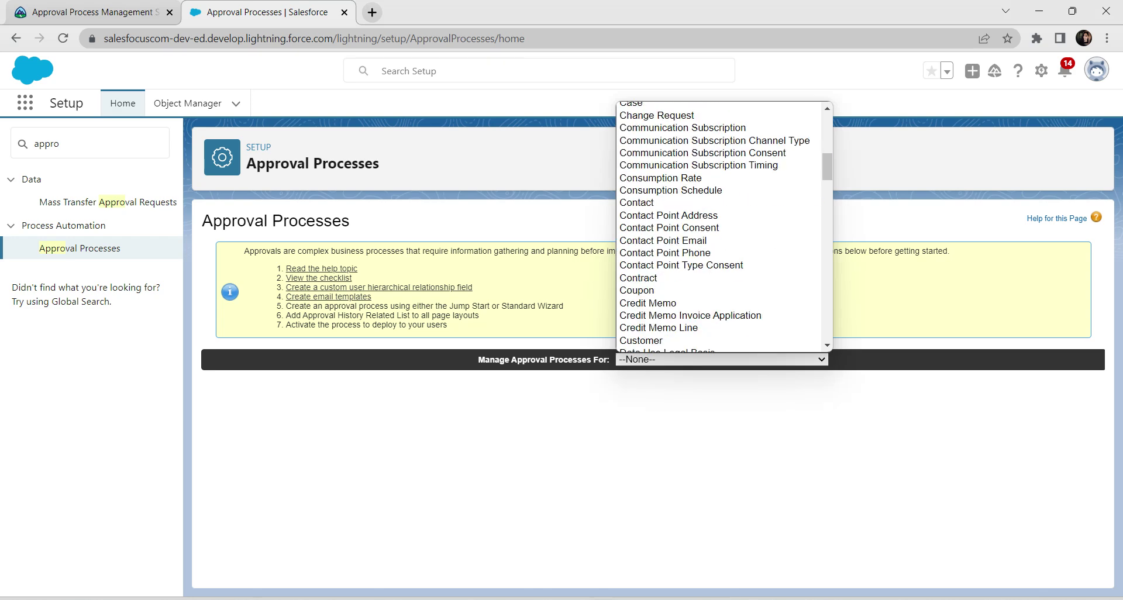
{"action": "scroll", "coordinate": [720, 245], "scroll_direction": "down", "scroll_amount": 5}
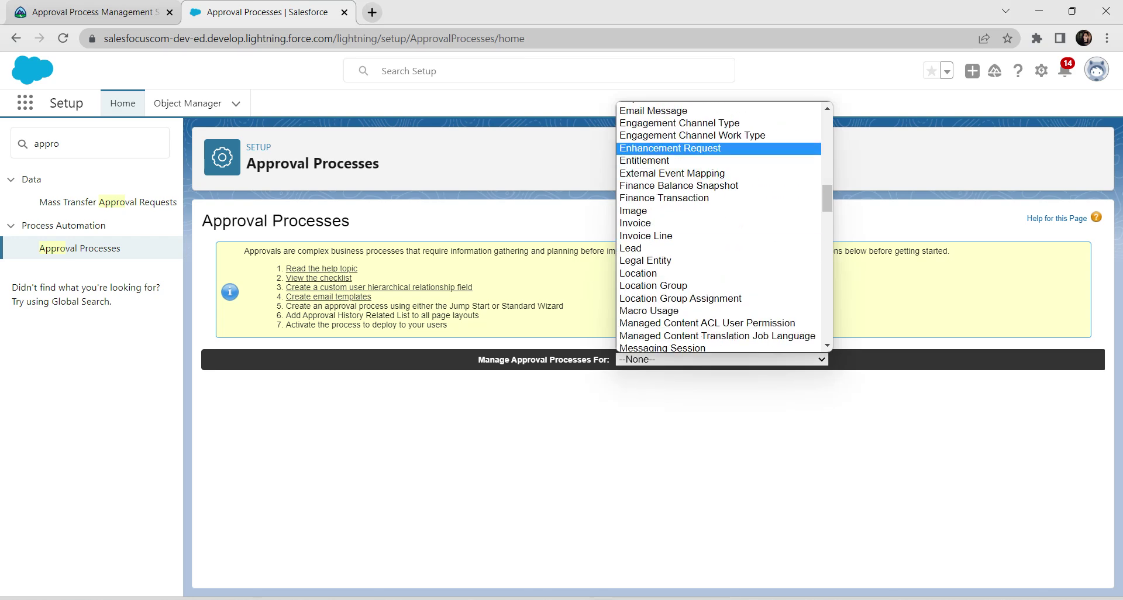
{"action": "left_click", "coordinate": [670, 148]}
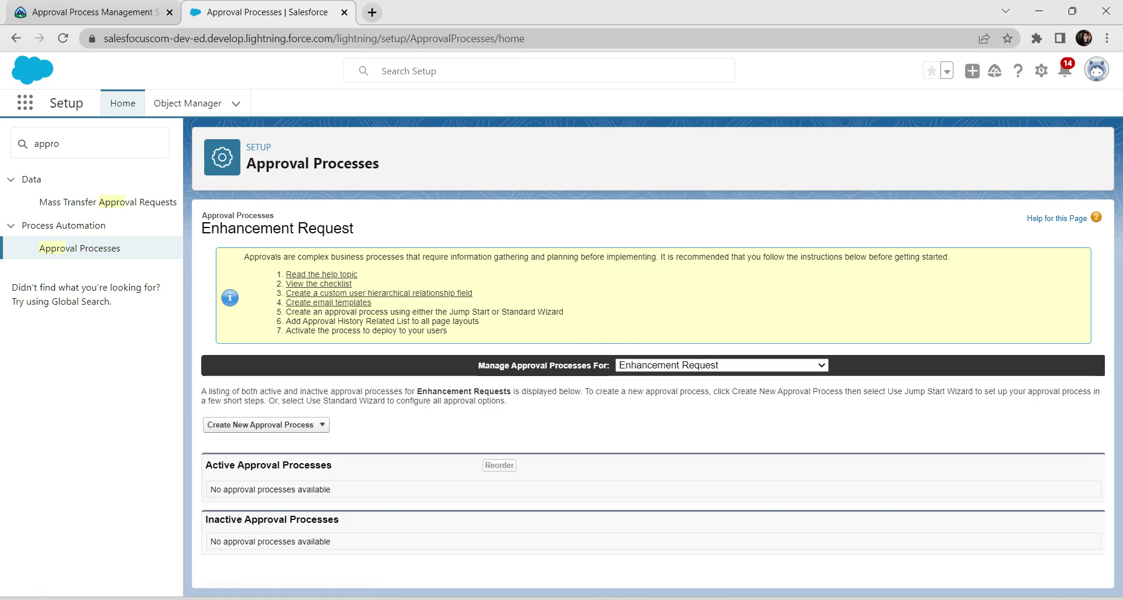
- Start a new approval process for Enhancement Request with the Standard Setup Wizard
{"action": "left_click", "coordinate": [263, 425]}
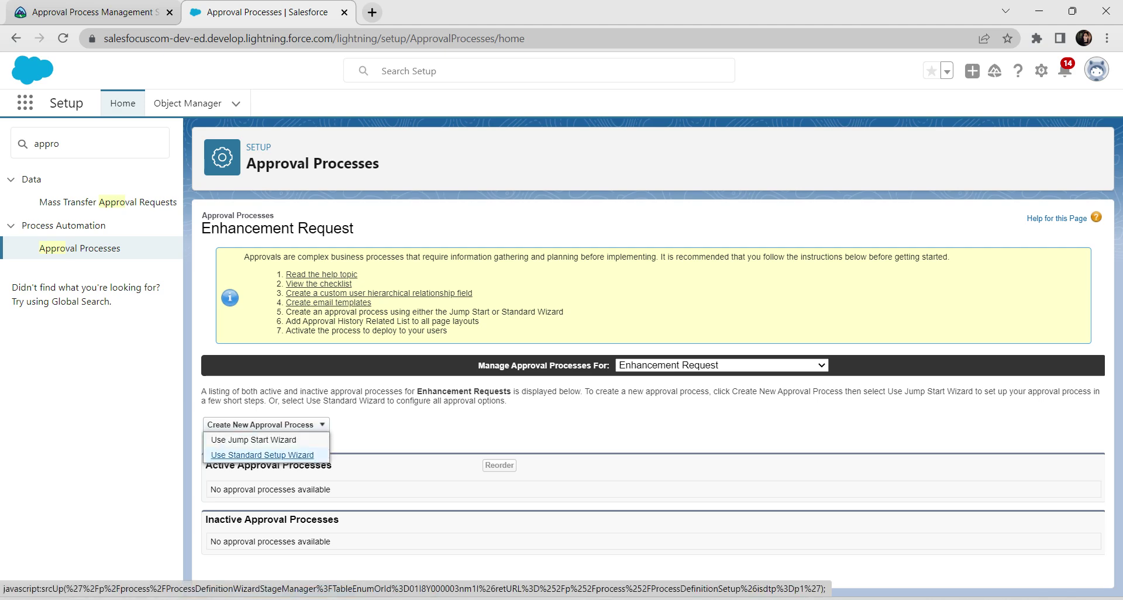
{"action": "left_click", "coordinate": [262, 455]}
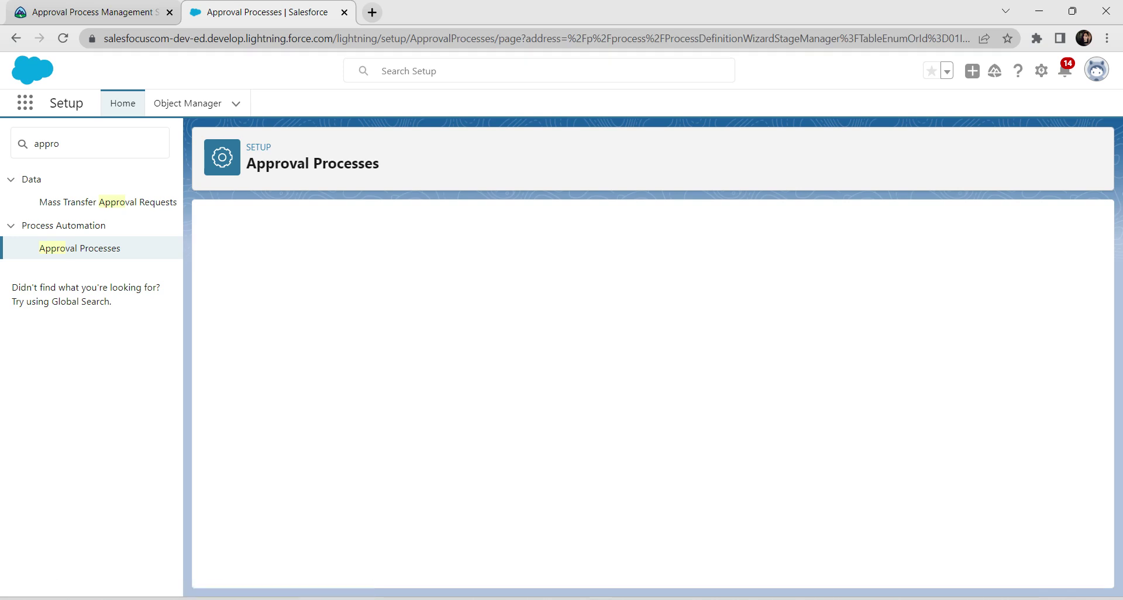
{"action": "left_click", "coordinate": [511, 364]}
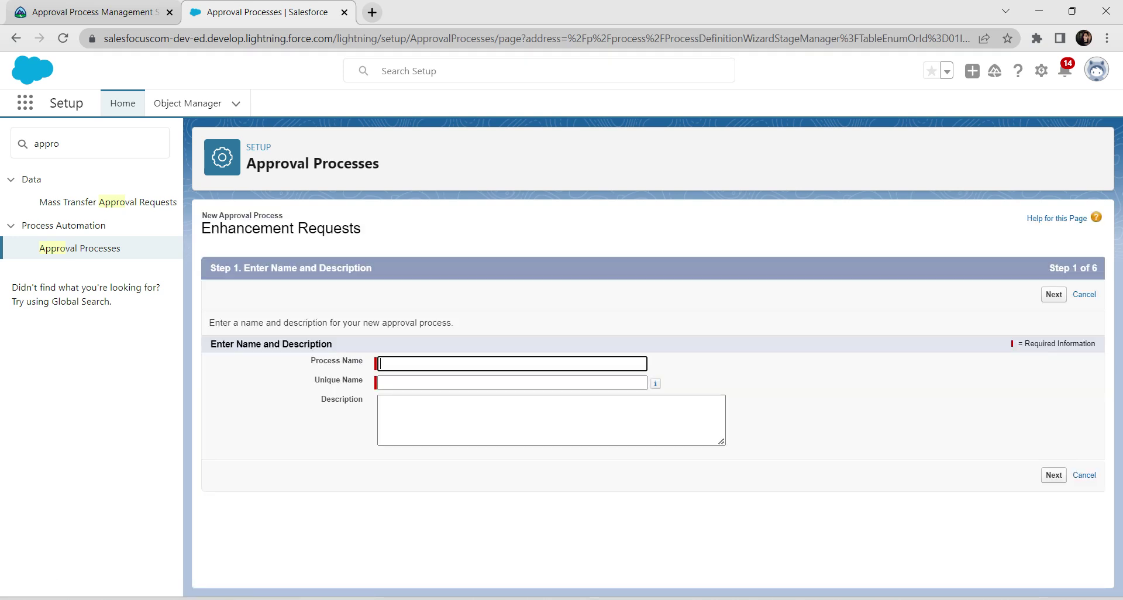
- Copy the process name New Enhancement Request from the Trailhead requirements into the wizard and continue to the entry criteria
{"action": "key", "text": "alt+Tab"}
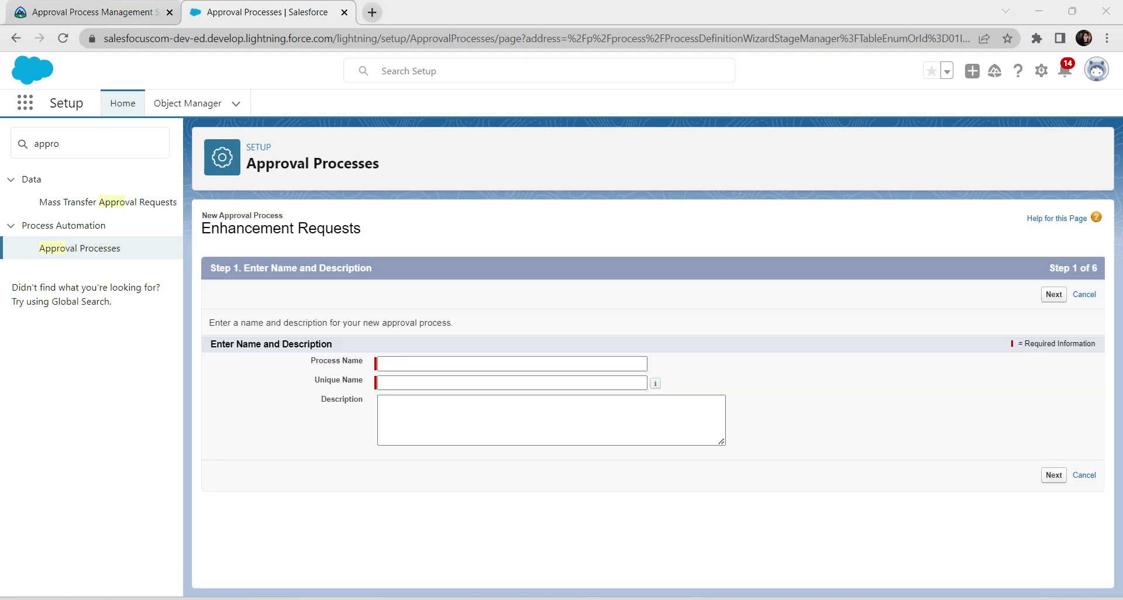
{"action": "left_click", "coordinate": [100, 13]}
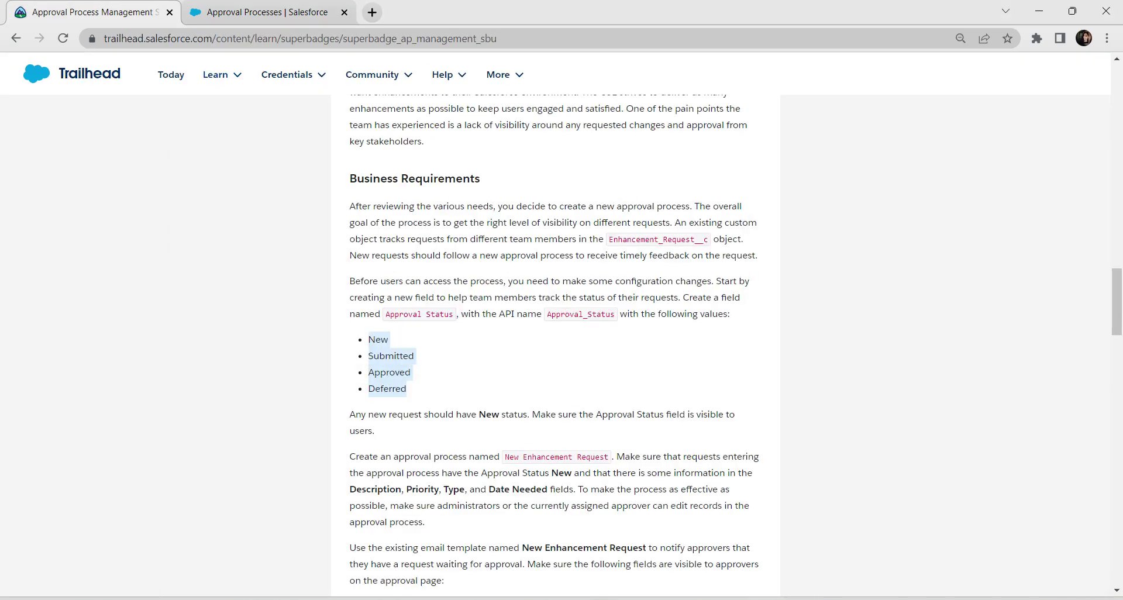
{"action": "left_click", "coordinate": [503, 372]}
{"action": "left_click_drag", "start_coordinate": [504, 457], "coordinate": [608, 457]}
{"action": "key", "text": "ctrl+c"}
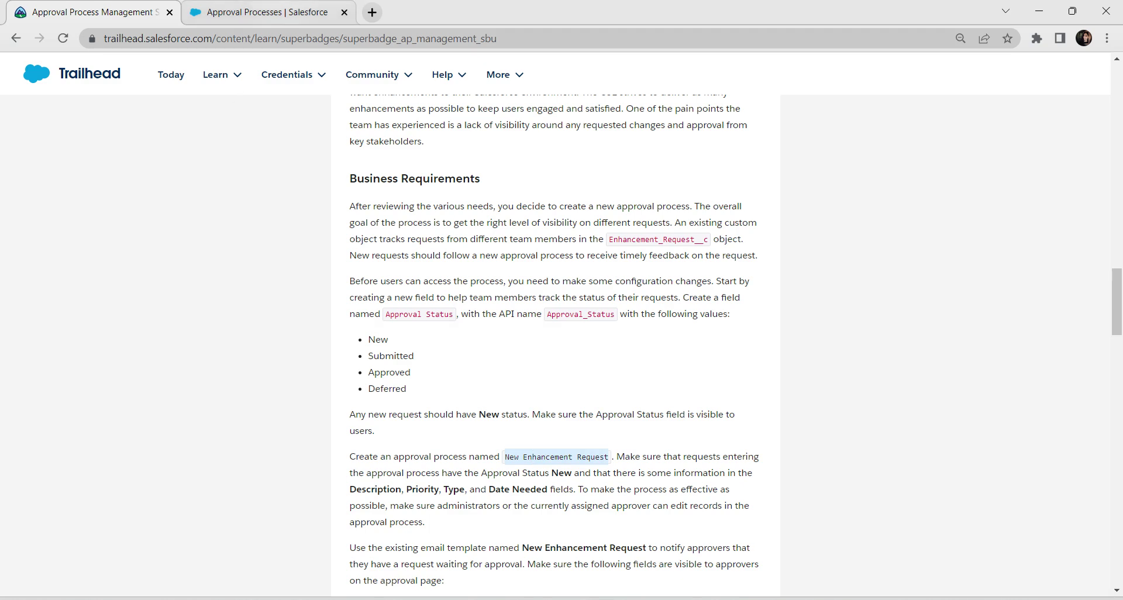
{"action": "key", "text": "ctrl+2"}
{"action": "key", "text": "ctrl+v"}
{"action": "key", "text": "Tab"}
{"action": "key", "text": "Tab"}
{"action": "key", "text": "Tab"}
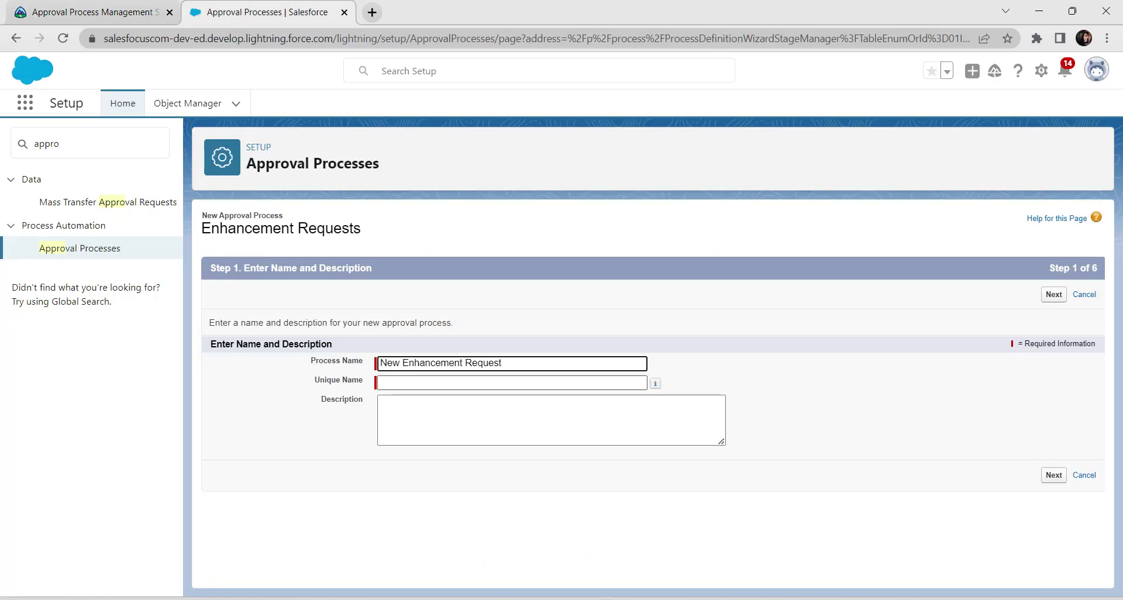
{"action": "key", "text": "Return"}
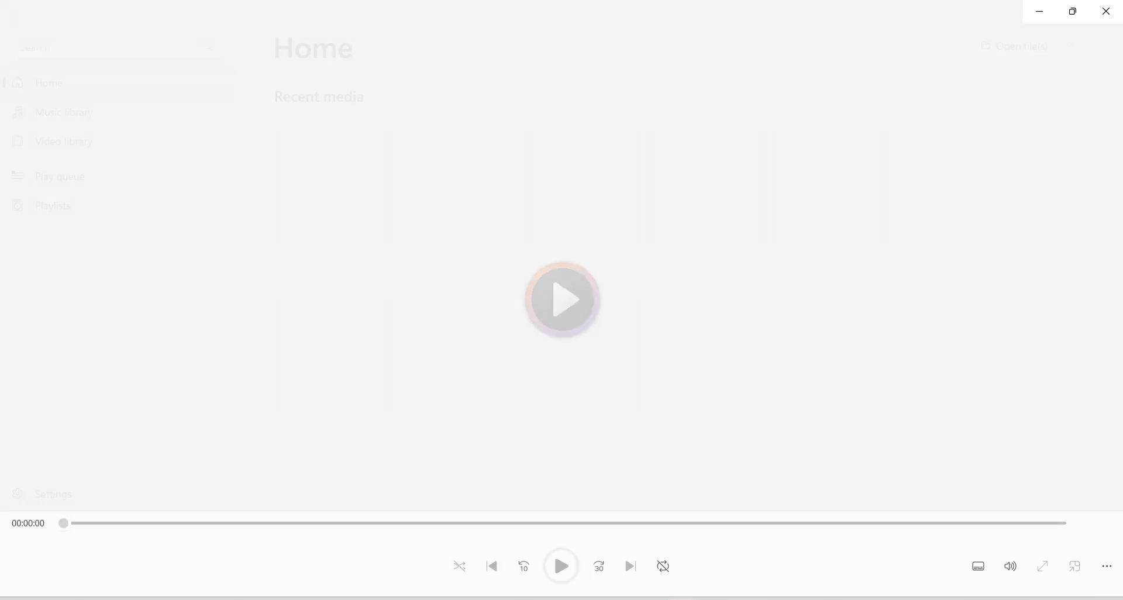
{"action": "key", "text": "alt+F4"}
- Set the first entry criterion to Enhancement Request: Approval Status equals New, picking the value from the lookup
{"action": "left_click", "coordinate": [381, 419]}
{"action": "scroll", "coordinate": [381, 380], "scroll_direction": "down", "scroll_amount": 1}
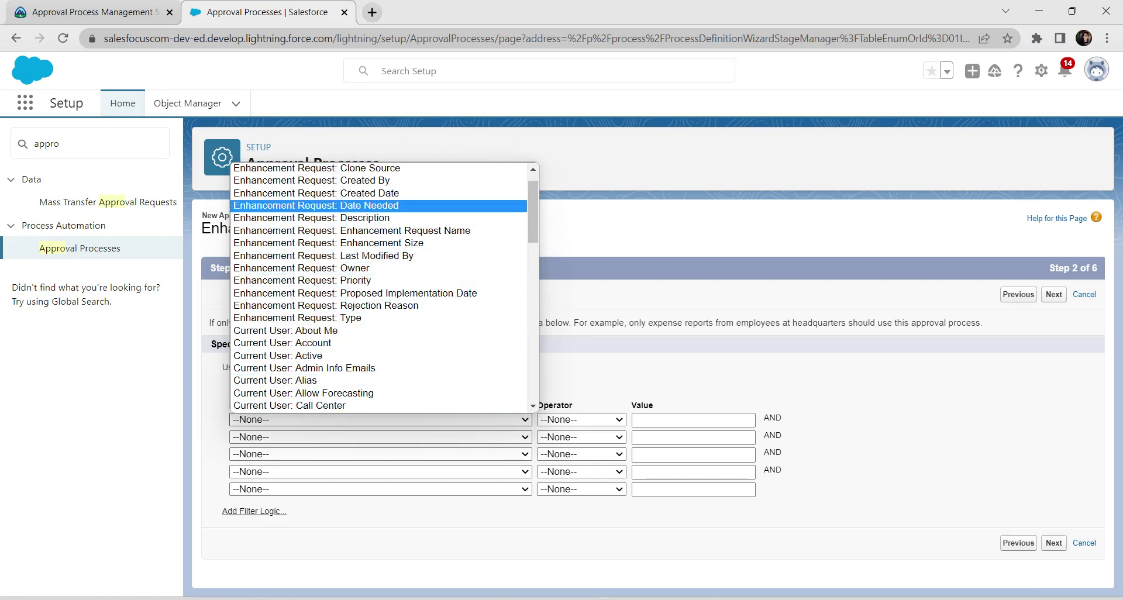
{"action": "scroll", "coordinate": [381, 256], "scroll_direction": "up", "scroll_amount": 1}
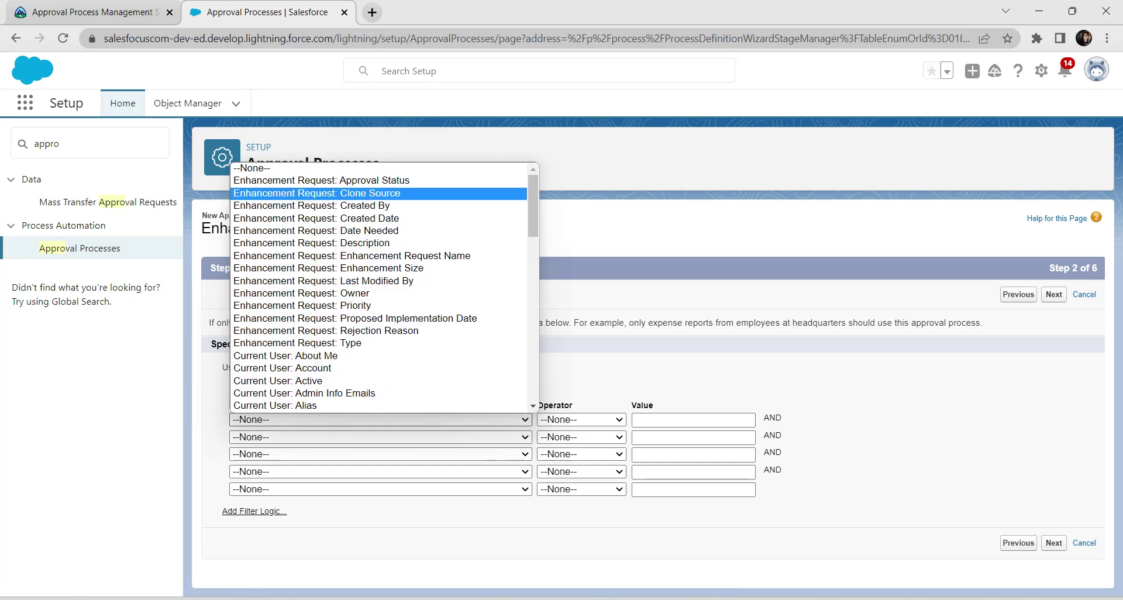
{"action": "left_click", "coordinate": [322, 180]}
{"action": "left_click", "coordinate": [581, 420]}
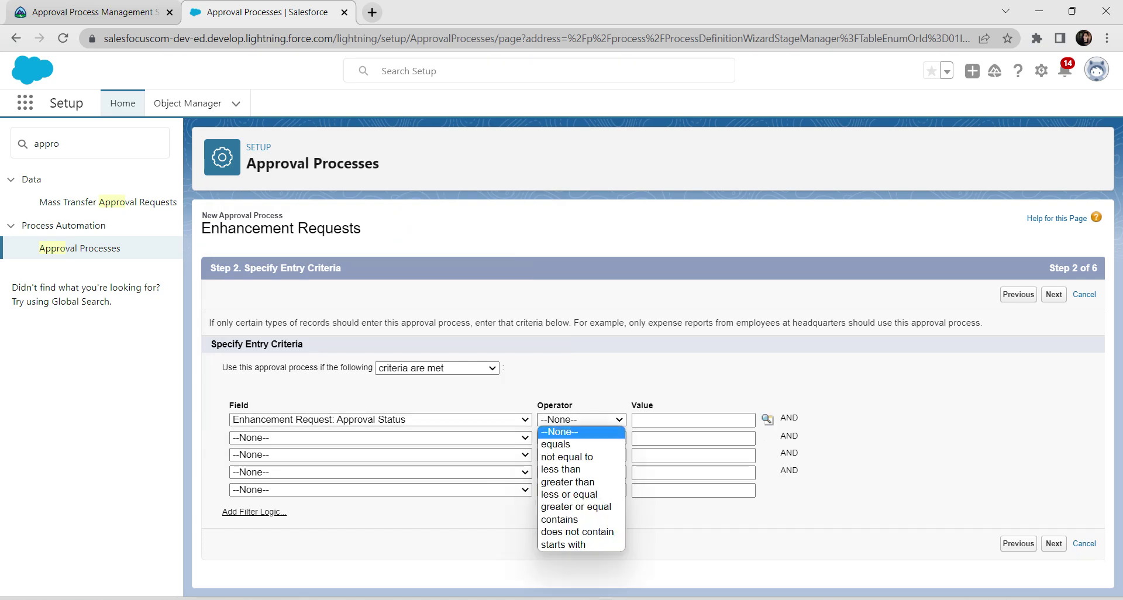
{"action": "left_click", "coordinate": [561, 445]}
{"action": "left_click", "coordinate": [767, 419]}
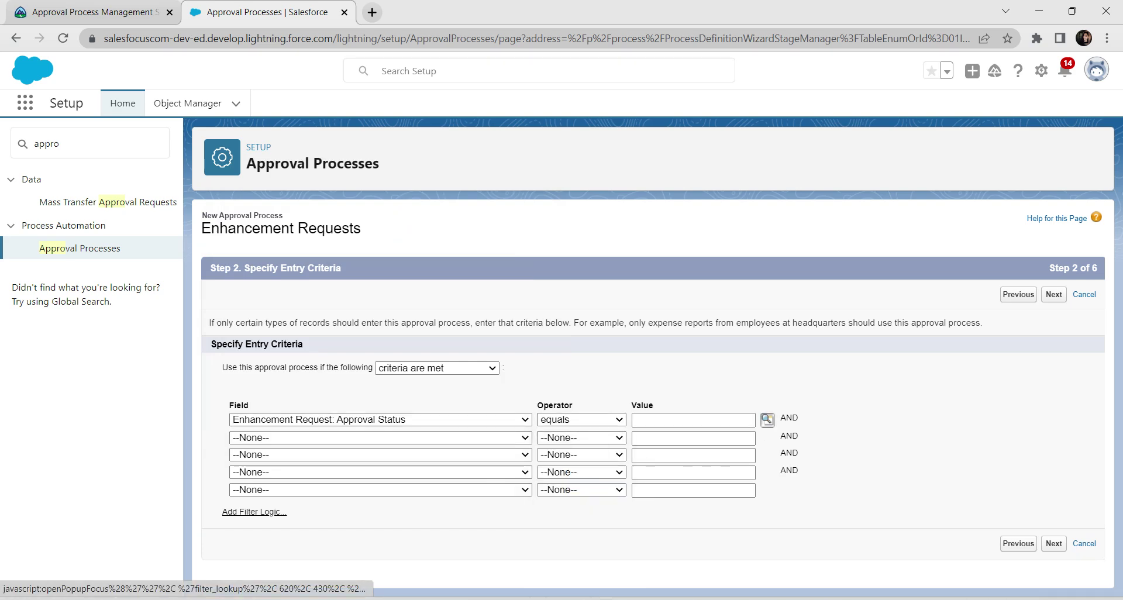
{"action": "left_click", "coordinate": [25, 141]}
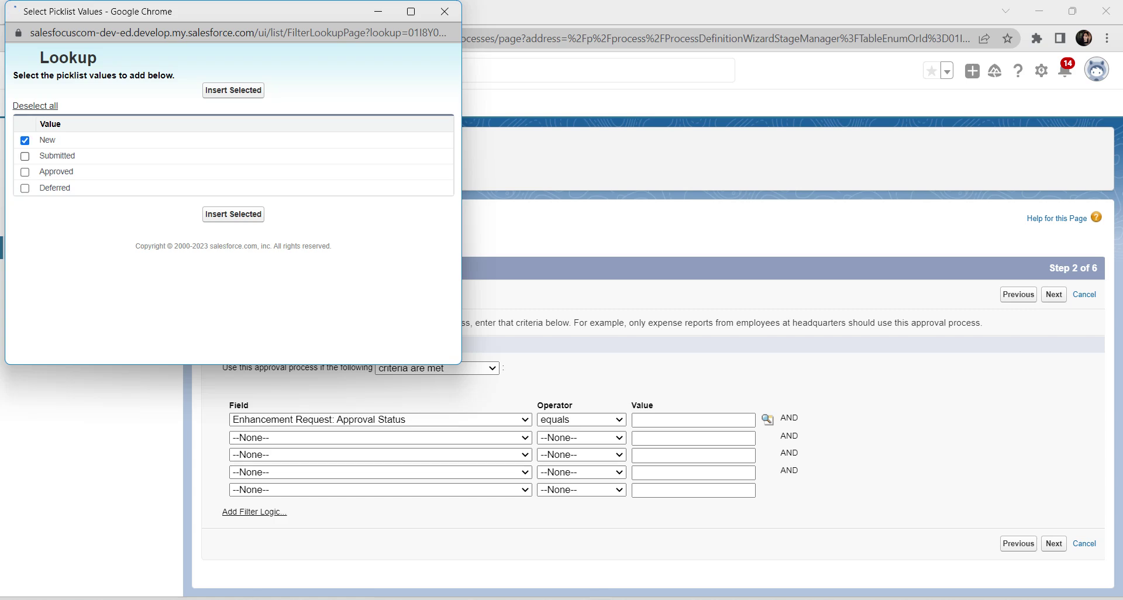
{"action": "left_click", "coordinate": [233, 214]}
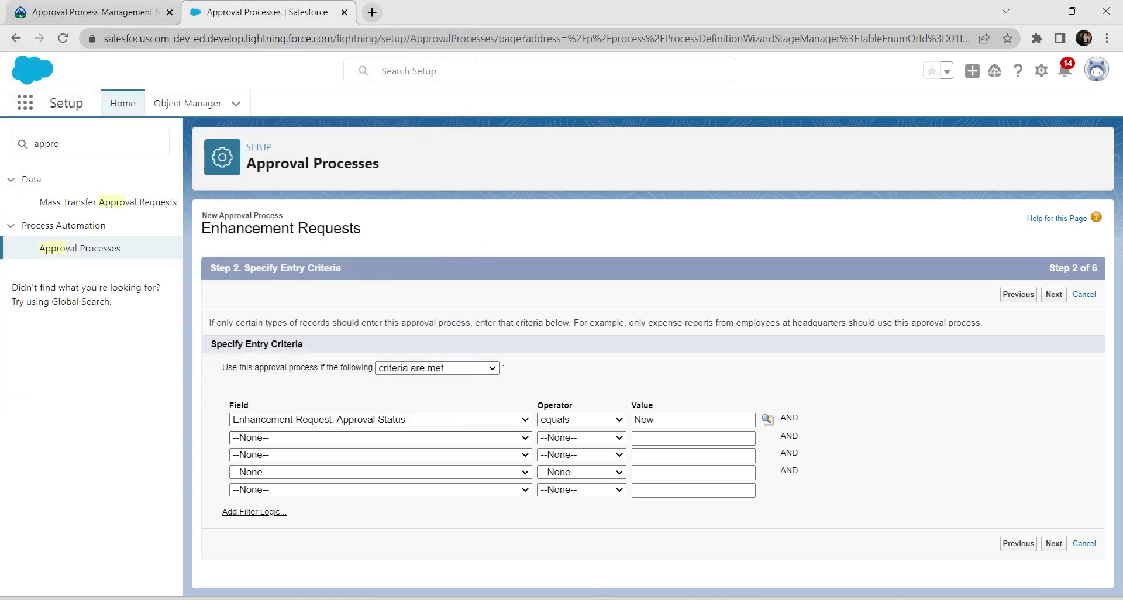
- Set the second entry criterion to Enhancement Request: Description not equal to, with an empty value
{"action": "left_click", "coordinate": [380, 438]}
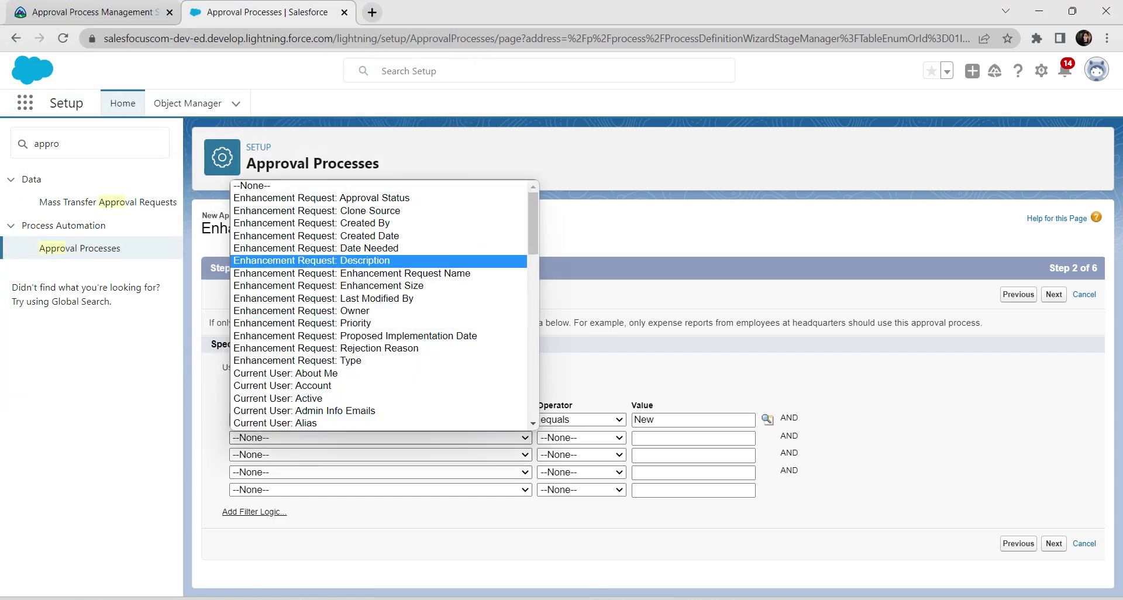
{"action": "left_click", "coordinate": [363, 261]}
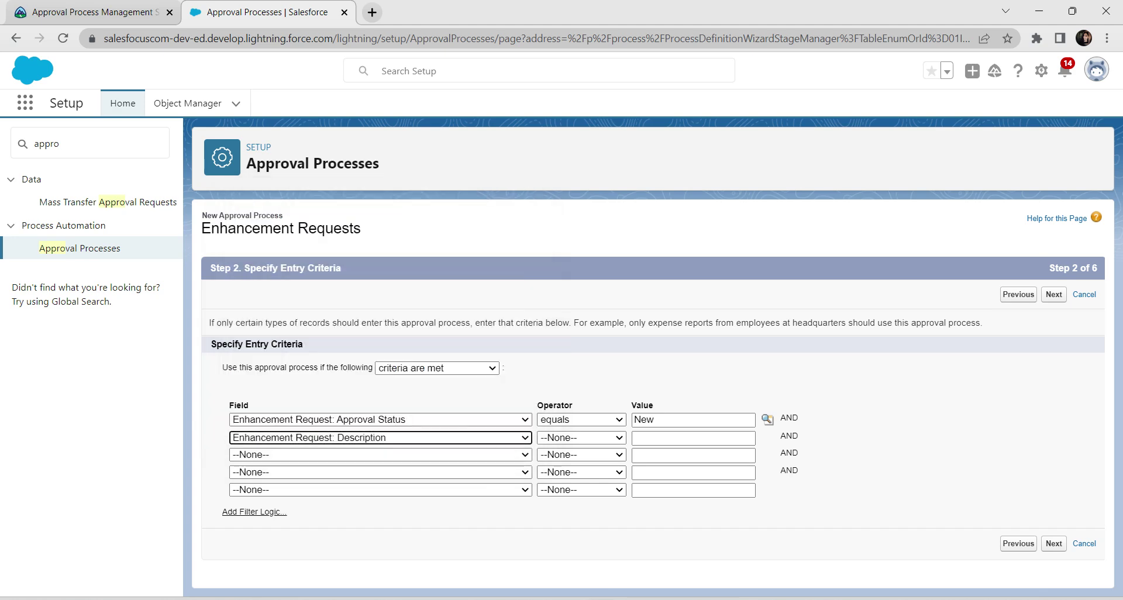
{"action": "left_click", "coordinate": [582, 438]}
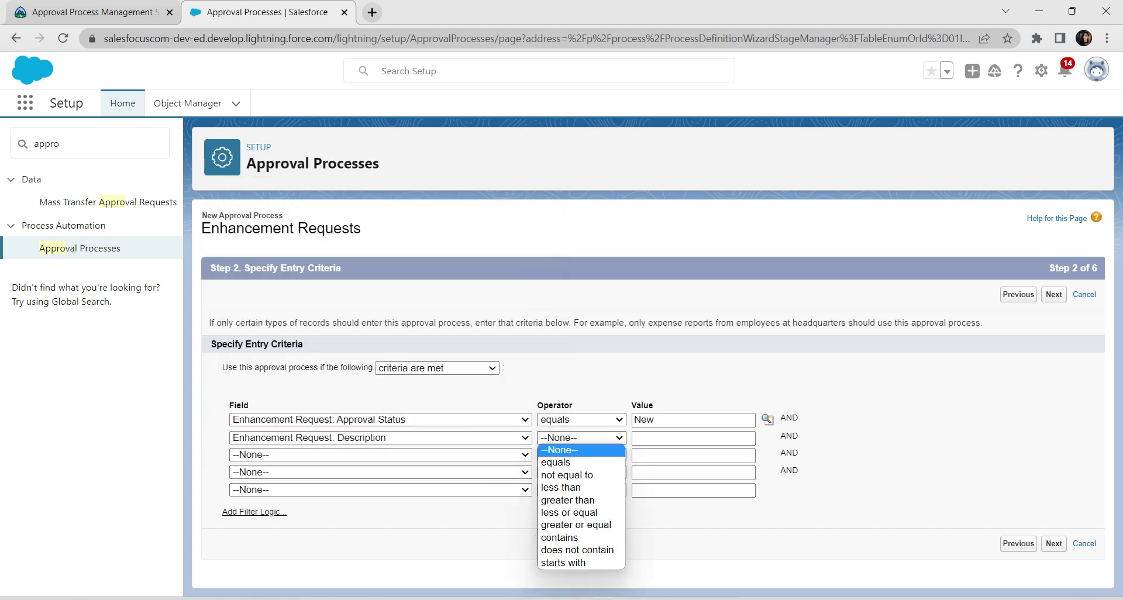
{"action": "left_click", "coordinate": [567, 475]}
- Choose Enhancement Request: Priority as the field of the third entry criterion
{"action": "left_click", "coordinate": [404, 455]}
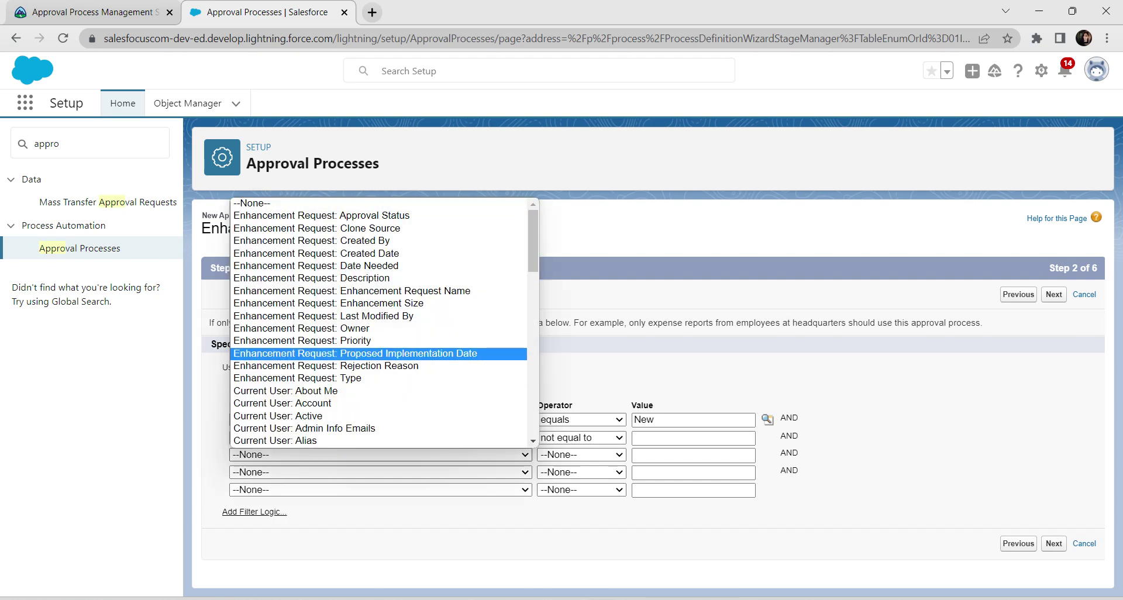
{"action": "key", "text": "Up"}
{"action": "key", "text": "Return"}
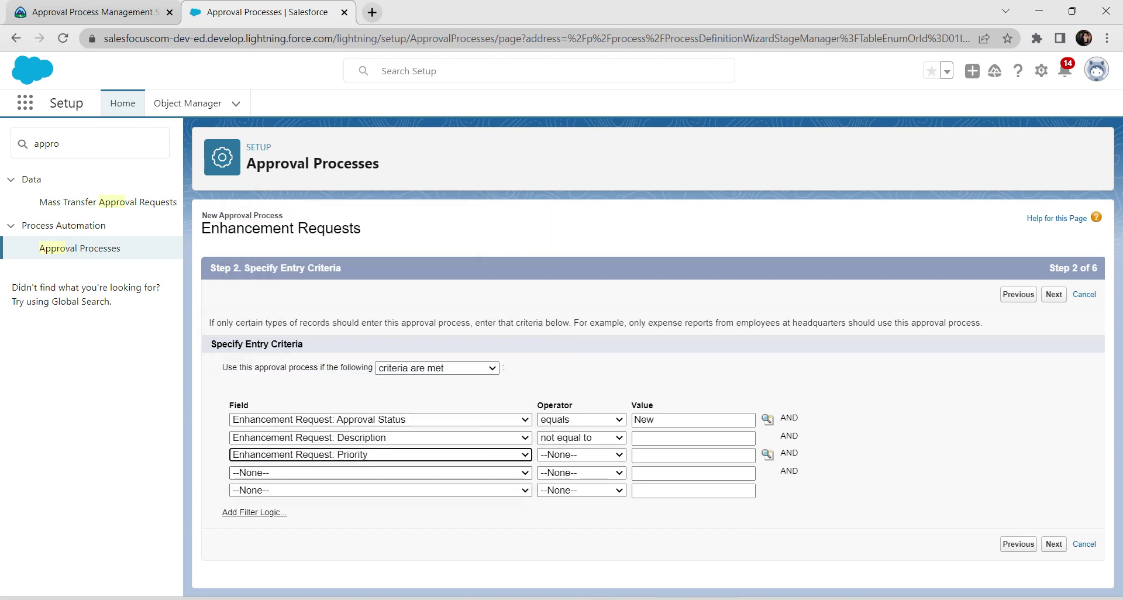
- Choose Enhancement Request: Type as the field of the fourth entry criterion
{"action": "left_click", "coordinate": [381, 472]}
{"action": "key", "text": "Up"}
{"action": "key", "text": "Up"}
{"action": "key", "text": "Up"}
{"action": "key", "text": "Up"}
{"action": "key", "text": "Up"}
{"action": "key", "text": "Up"}
{"action": "key", "text": "Up"}
{"action": "key", "text": "Up"}
{"action": "key", "text": "Up"}
{"action": "key", "text": "Up"}
{"action": "key", "text": "Up"}
{"action": "key", "text": "Up"}
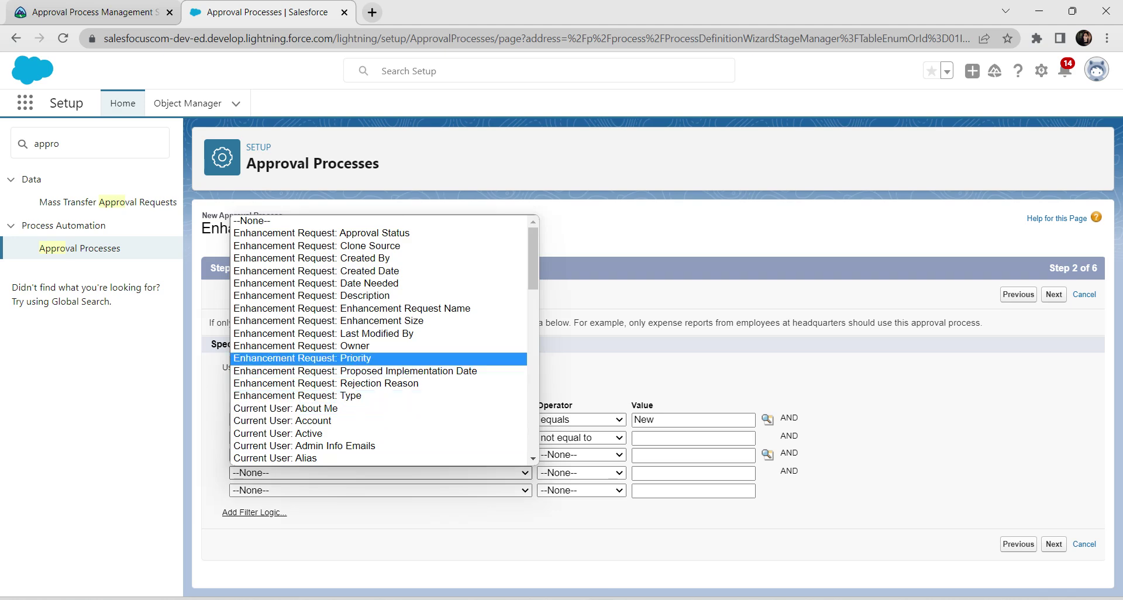
{"action": "key", "text": "Down"}
{"action": "key", "text": "Down"}
{"action": "key", "text": "Down"}
{"action": "key", "text": "Down"}
{"action": "key", "text": "Down"}
{"action": "key", "text": "Down"}
{"action": "key", "text": "Down"}
{"action": "key", "text": "Down"}
{"action": "key", "text": "Down"}
{"action": "key", "text": "Down"}
{"action": "key", "text": "Down"}
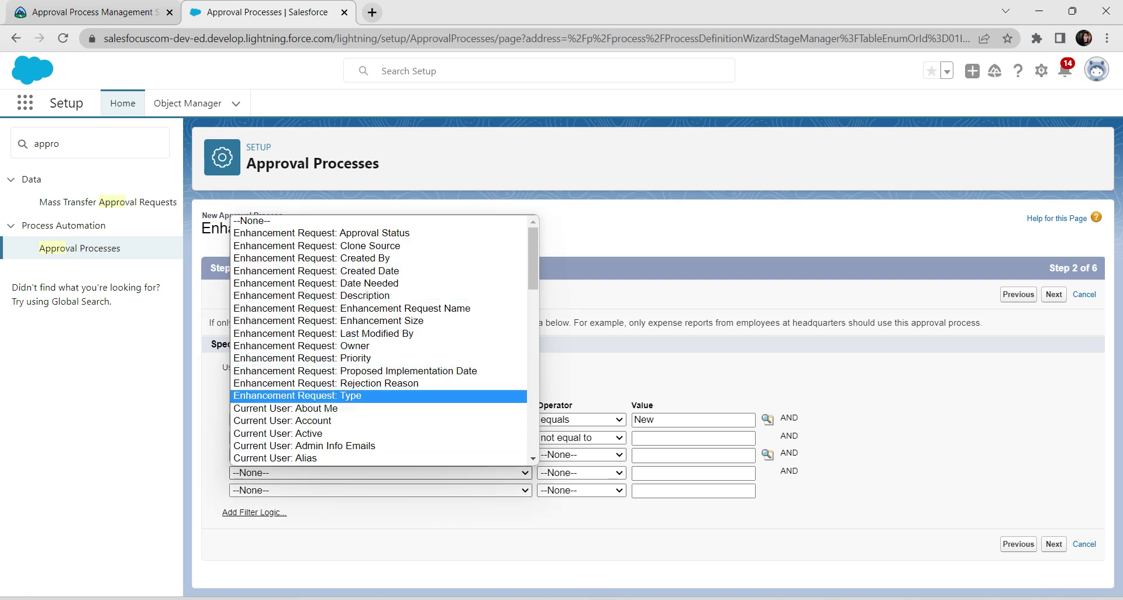
{"action": "key", "text": "Return"}
- Choose Enhancement Request: Date Needed as the field of the fifth entry criterion
{"action": "left_click", "coordinate": [380, 491]}
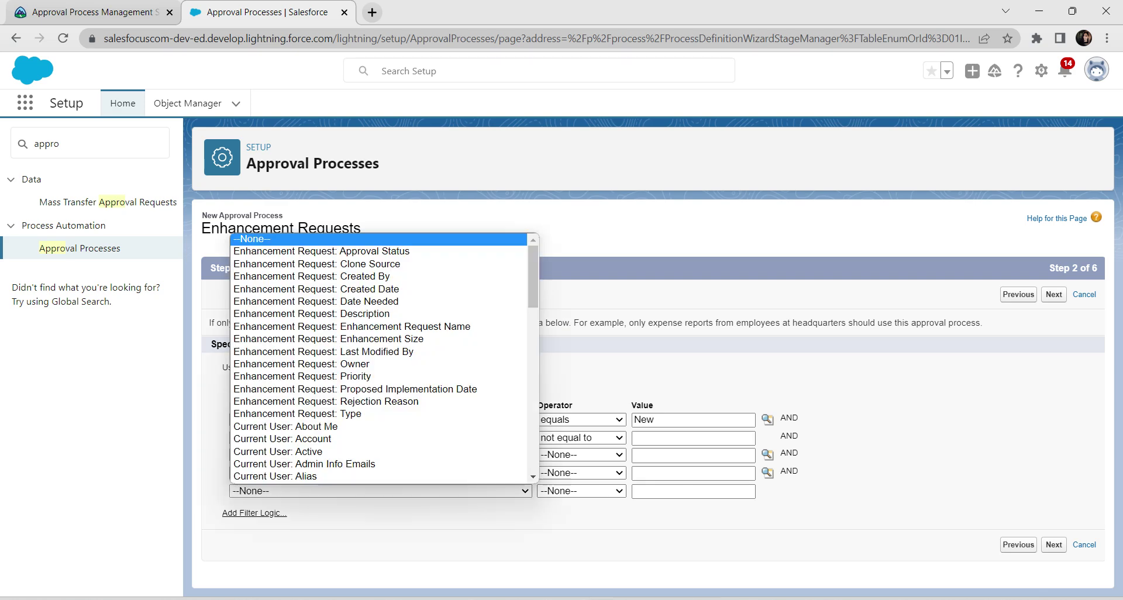
{"action": "key", "text": "Up"}
{"action": "key", "text": "Up"}
{"action": "key", "text": "Up"}
{"action": "key", "text": "Up"}
{"action": "key", "text": "Up"}
{"action": "key", "text": "Up"}
{"action": "key", "text": "Up"}
{"action": "key", "text": "Up"}
{"action": "key", "text": "Up"}
{"action": "key", "text": "Up"}
{"action": "key", "text": "Up"}
{"action": "key", "text": "Up"}
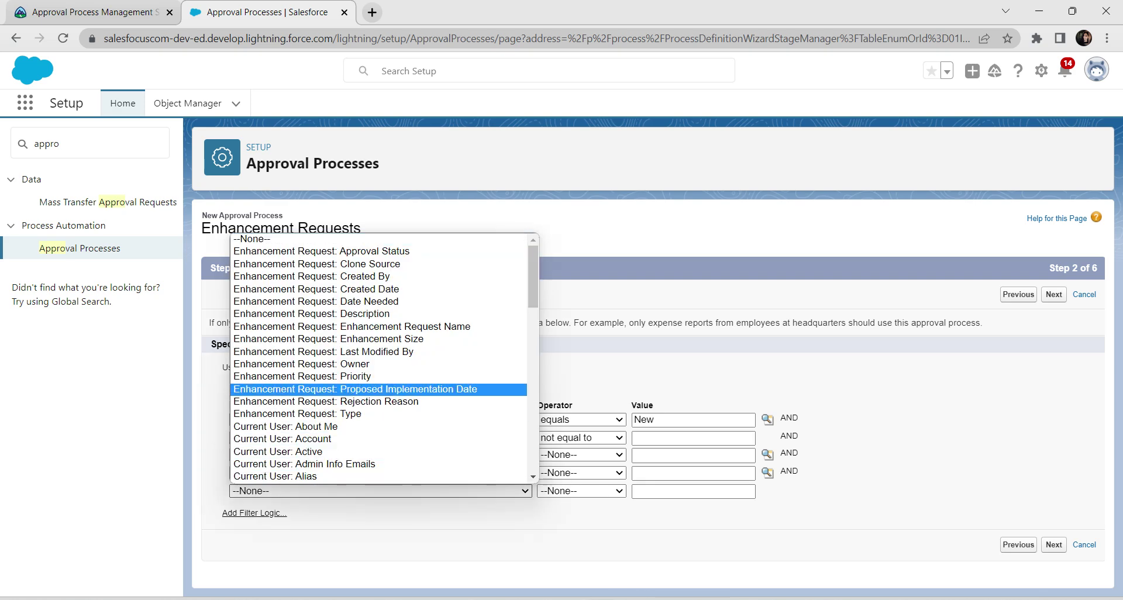
{"action": "key", "text": "Return"}
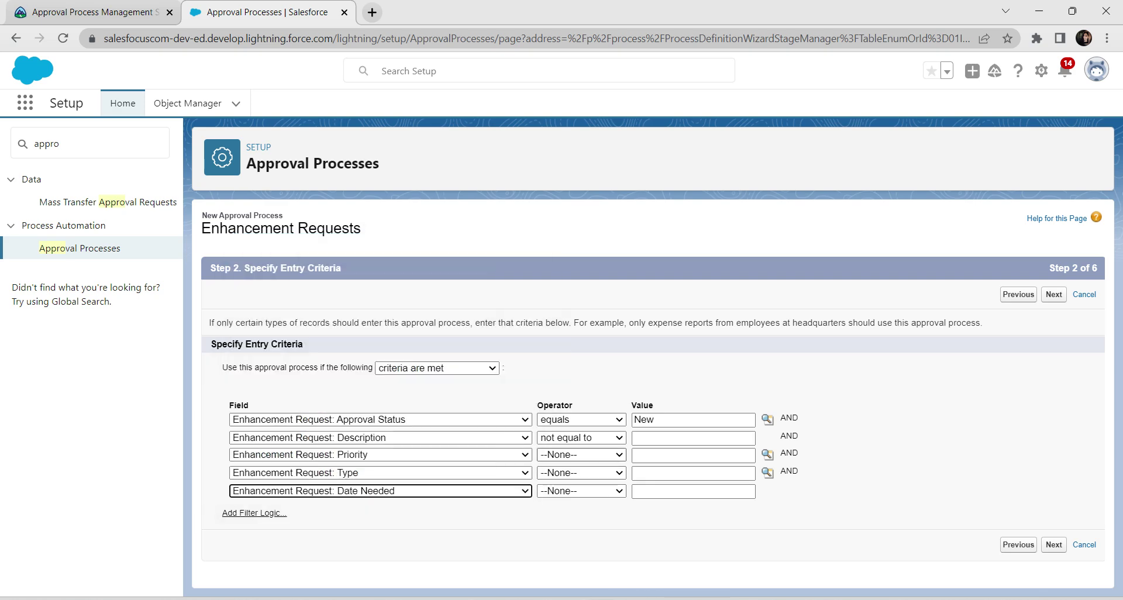
- Set the Priority, Type and Date Needed criteria to not equal to with empty values, and continue to the approver and record editability settings
{"action": "left_click", "coordinate": [581, 455]}
{"action": "left_click", "coordinate": [573, 492]}
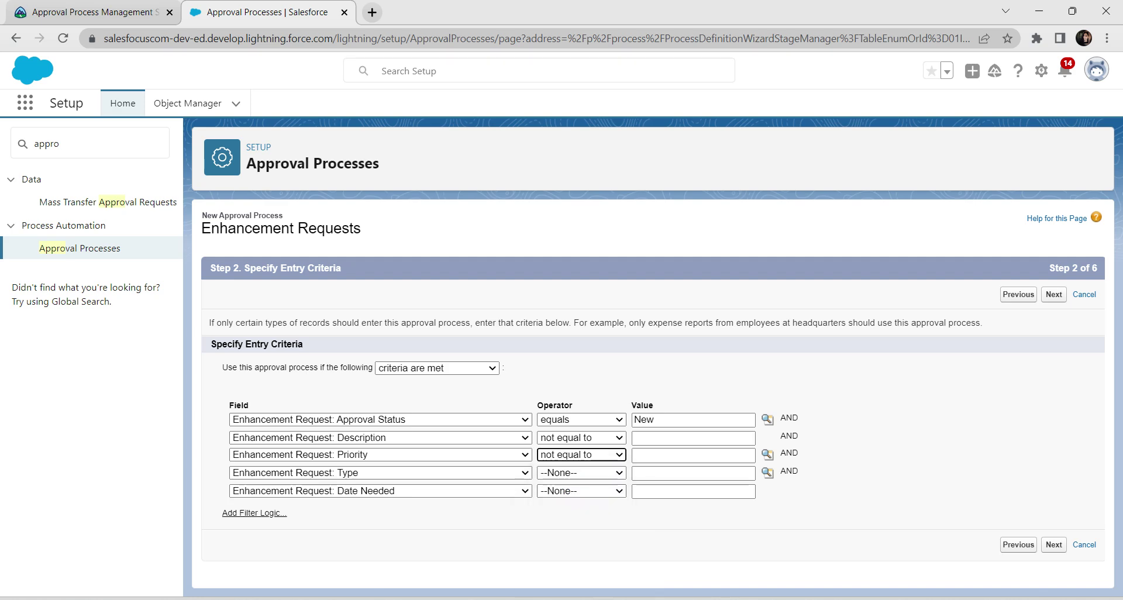
{"action": "left_click", "coordinate": [582, 474]}
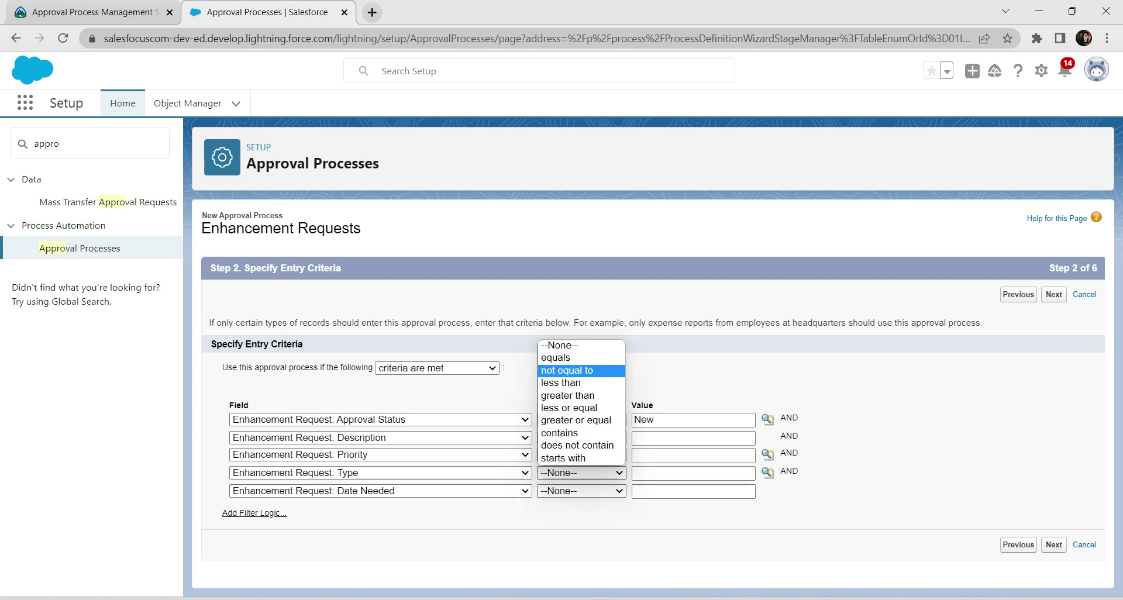
{"action": "left_click", "coordinate": [573, 372]}
{"action": "left_click", "coordinate": [581, 491]}
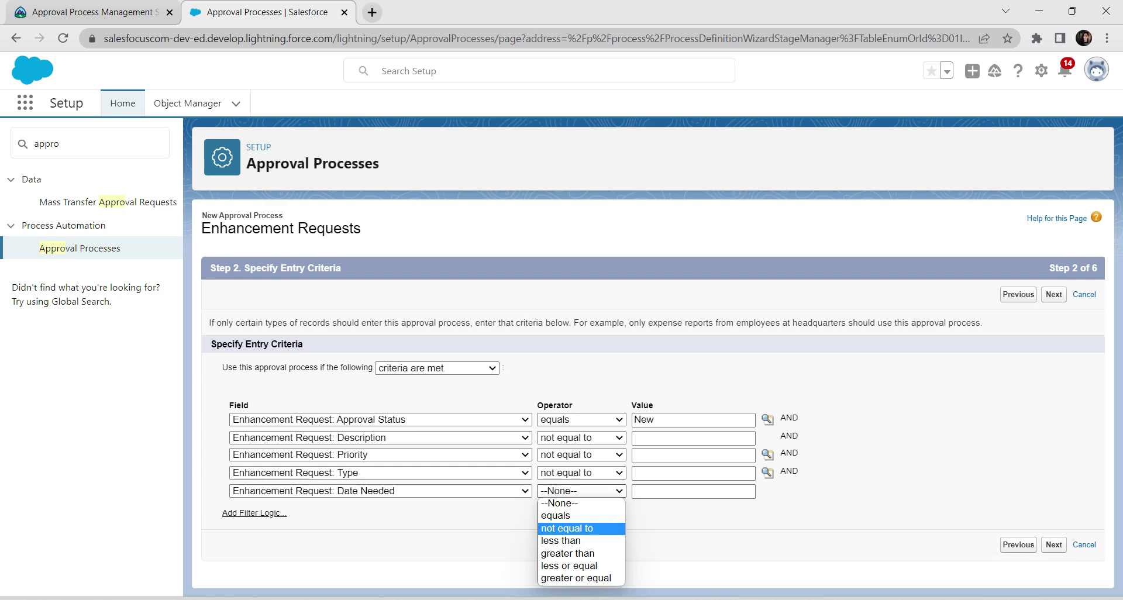
{"action": "left_click", "coordinate": [574, 528]}
{"action": "left_click", "coordinate": [1054, 544]}
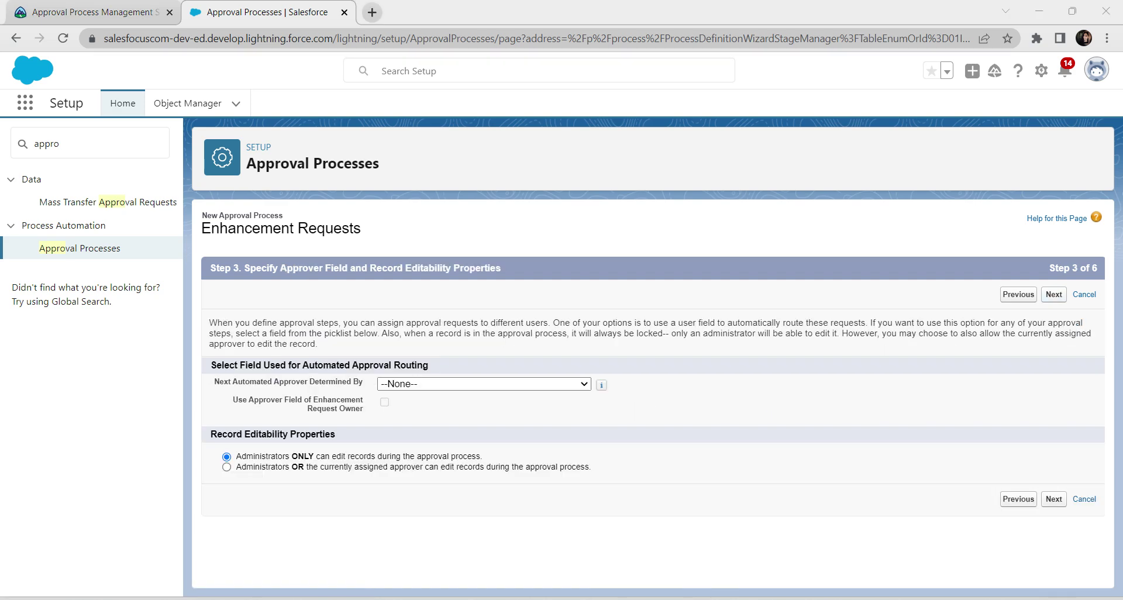
- Allow administrators or the currently assigned approver to edit records, and choose New Enhancement Request as the approval assignment email template
{"action": "left_click", "coordinate": [226, 467]}
{"action": "left_click", "coordinate": [1054, 500]}
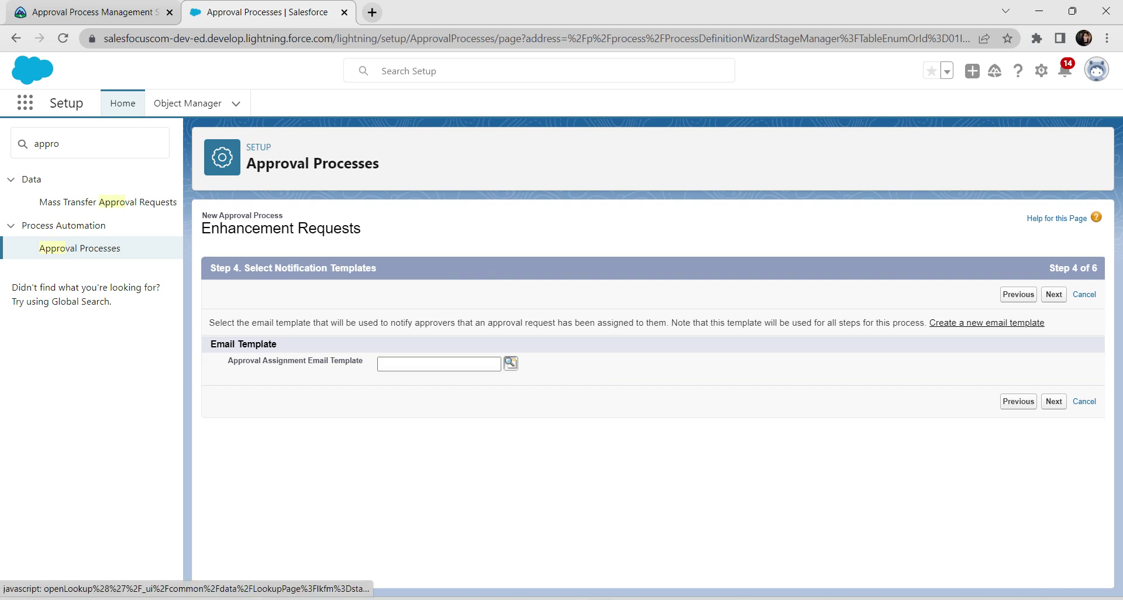
{"action": "left_click", "coordinate": [510, 363]}
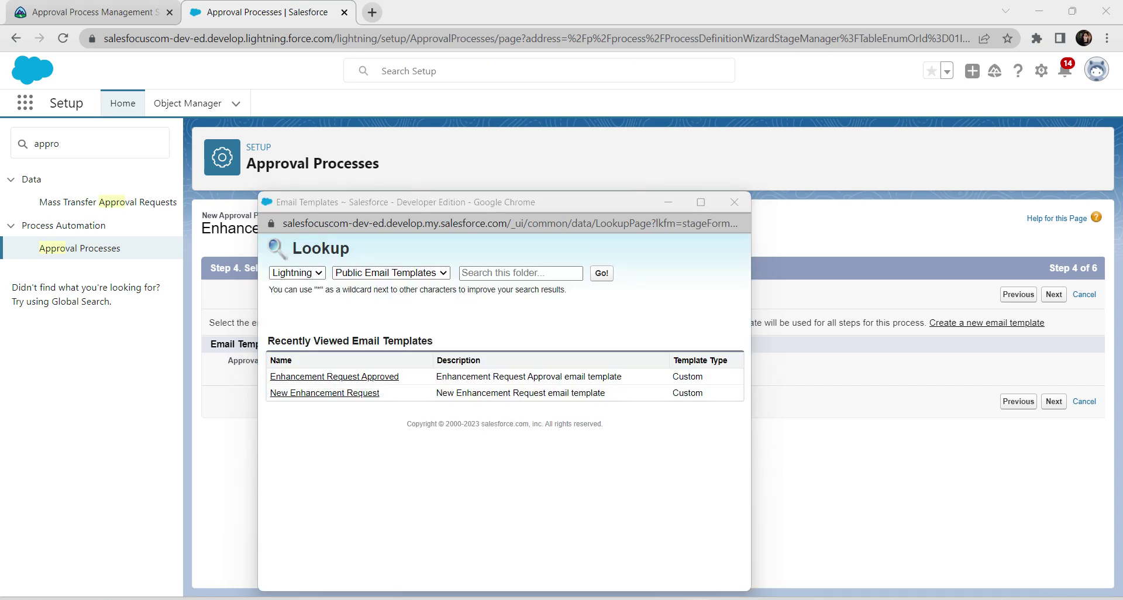
{"action": "left_click", "coordinate": [297, 274]}
{"action": "left_click", "coordinate": [294, 296]}
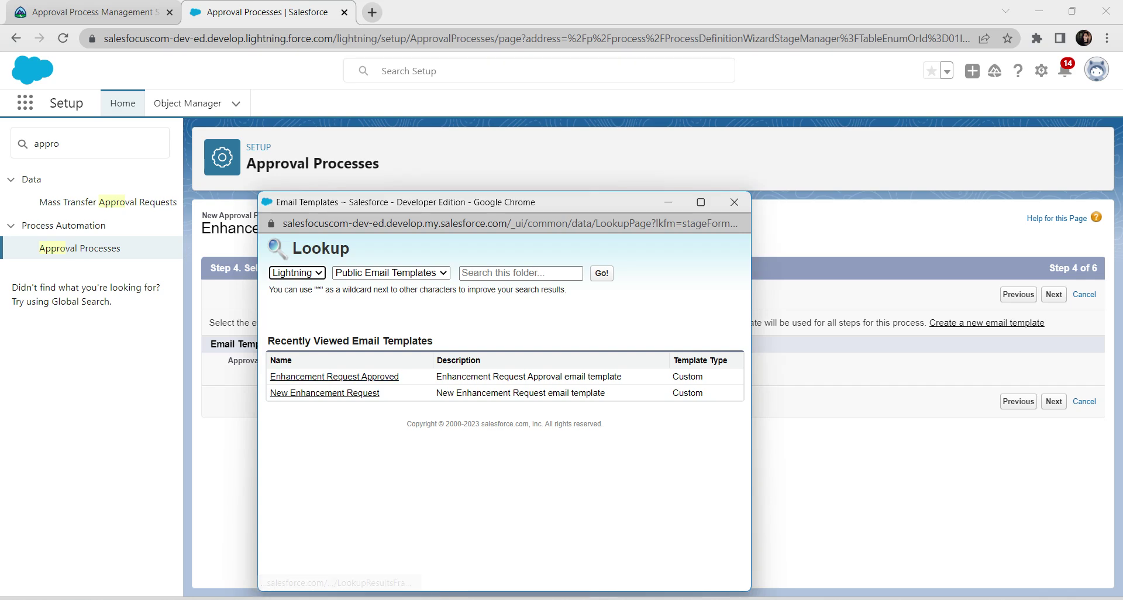
{"action": "left_click", "coordinate": [325, 392]}
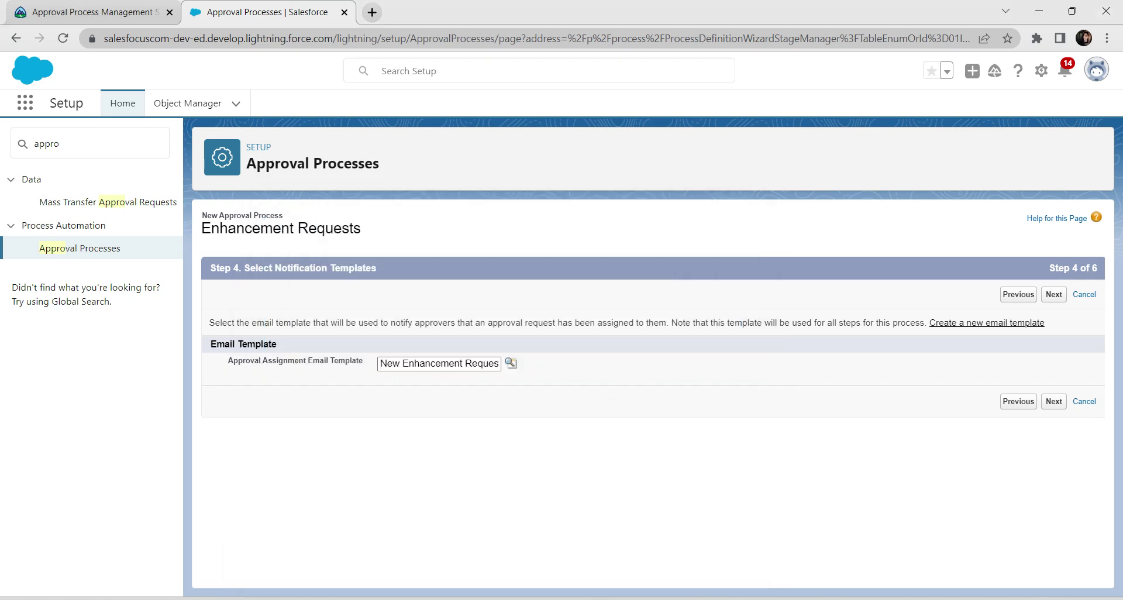
{"action": "left_click", "coordinate": [1054, 402]}
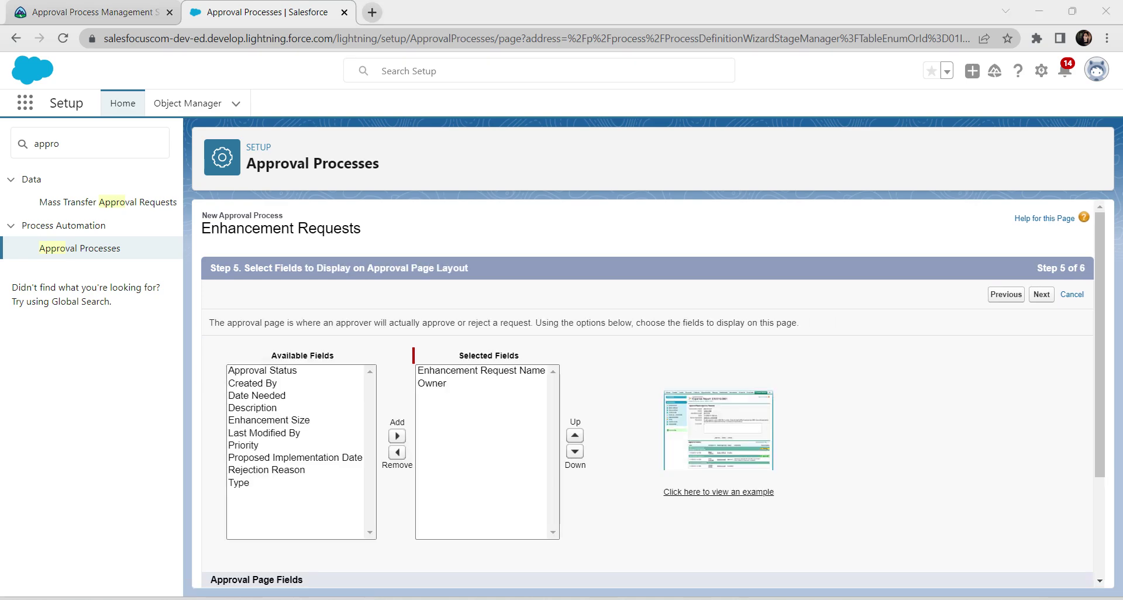
- Add Enhancement Size and Proposed Implementation Date to the approval page's selected fields and continue to the submitter settings
{"action": "left_click", "coordinate": [270, 421]}
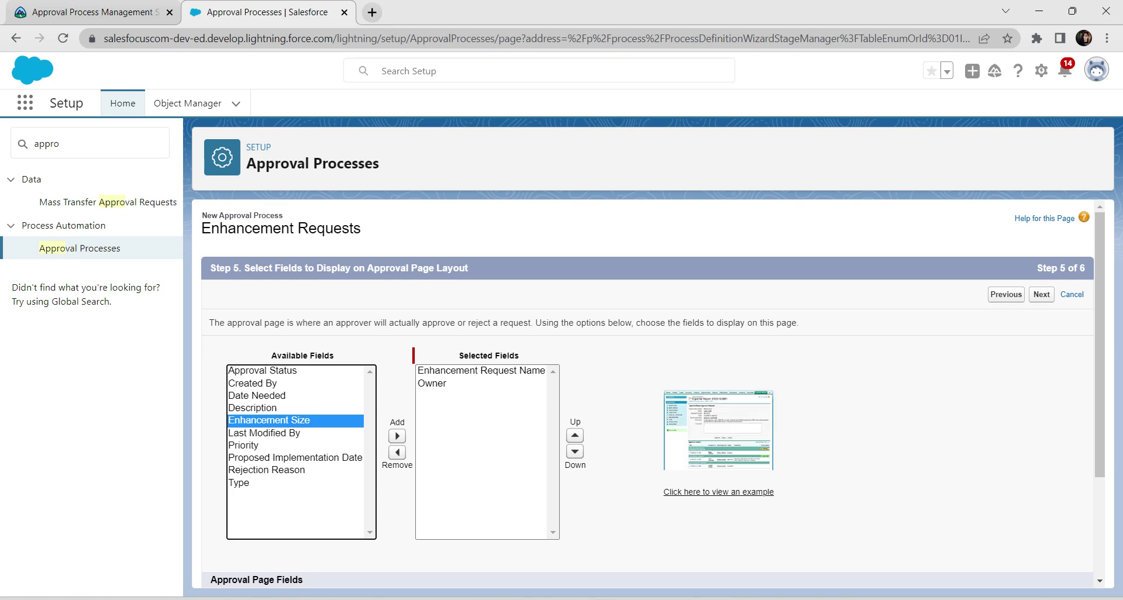
{"action": "left_click", "coordinate": [397, 436]}
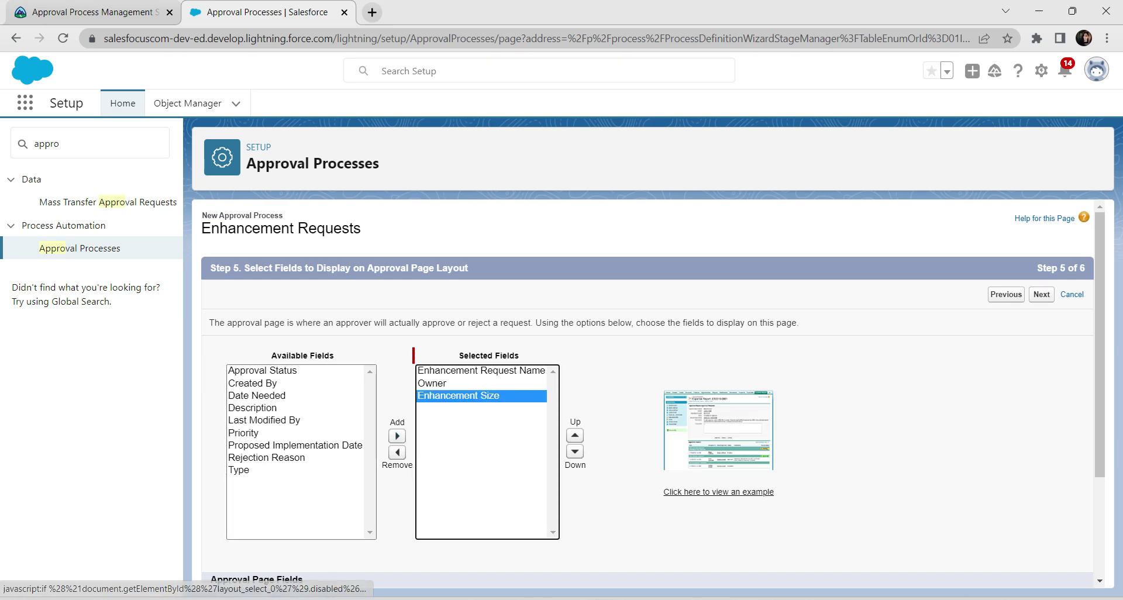
{"action": "left_click", "coordinate": [295, 446]}
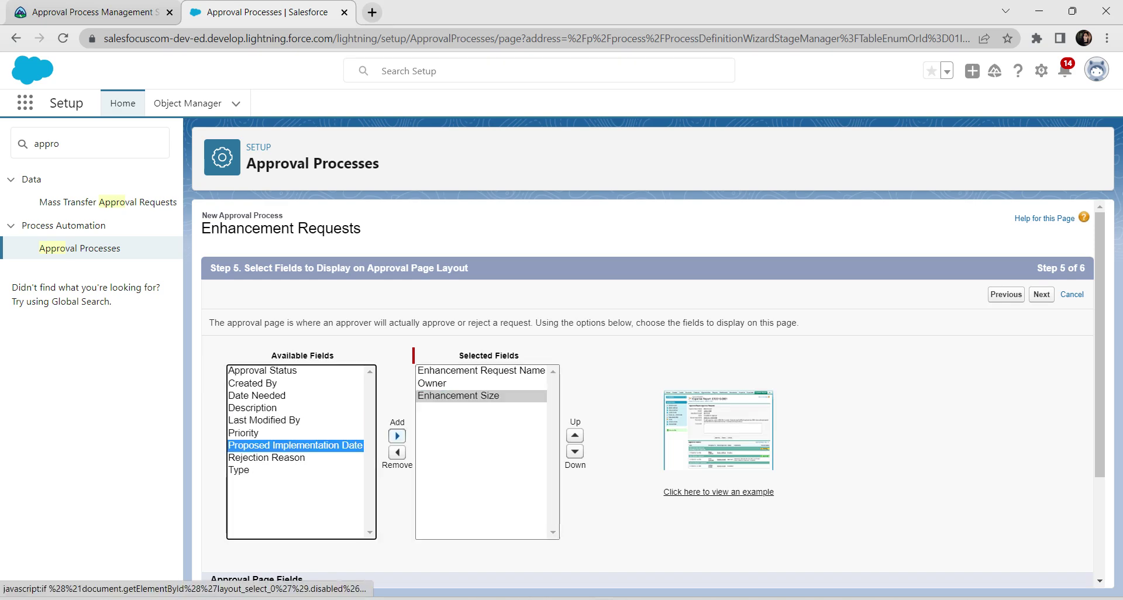
{"action": "left_click", "coordinate": [397, 436]}
{"action": "scroll", "coordinate": [397, 436], "scroll_direction": "down", "scroll_amount": 2}
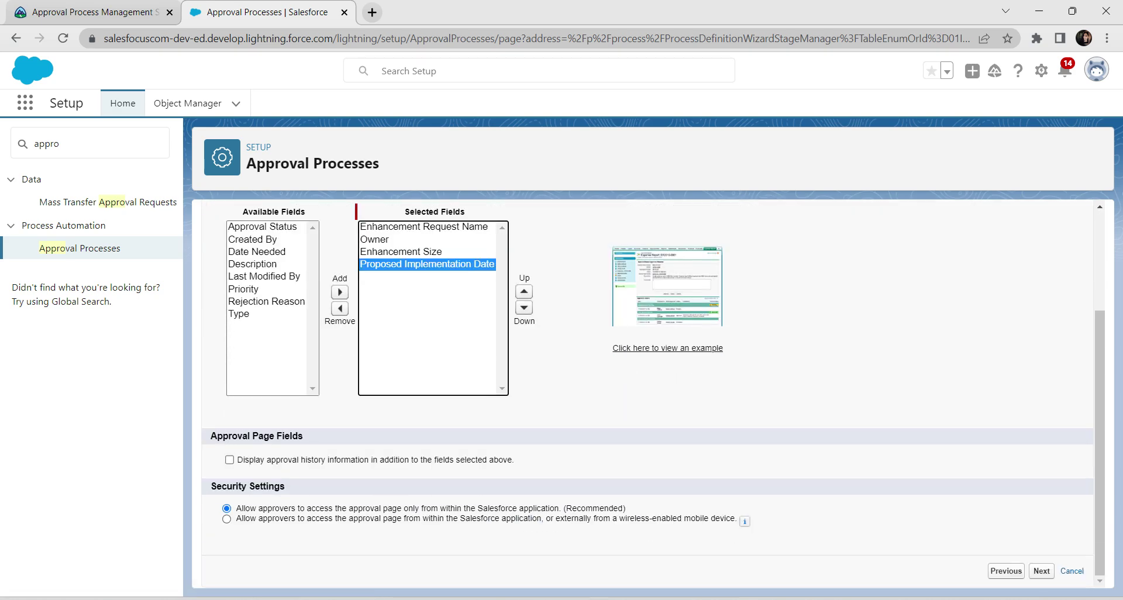
{"action": "scroll", "coordinate": [647, 394], "scroll_direction": "up", "scroll_amount": 3}
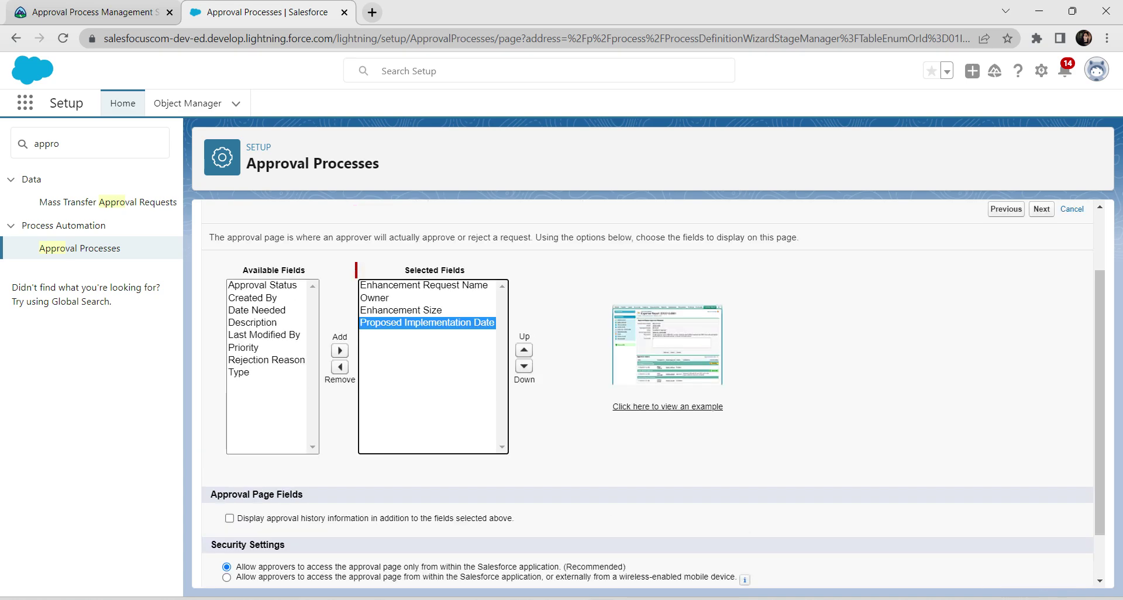
{"action": "scroll", "coordinate": [647, 394], "scroll_direction": "down", "scroll_amount": 3}
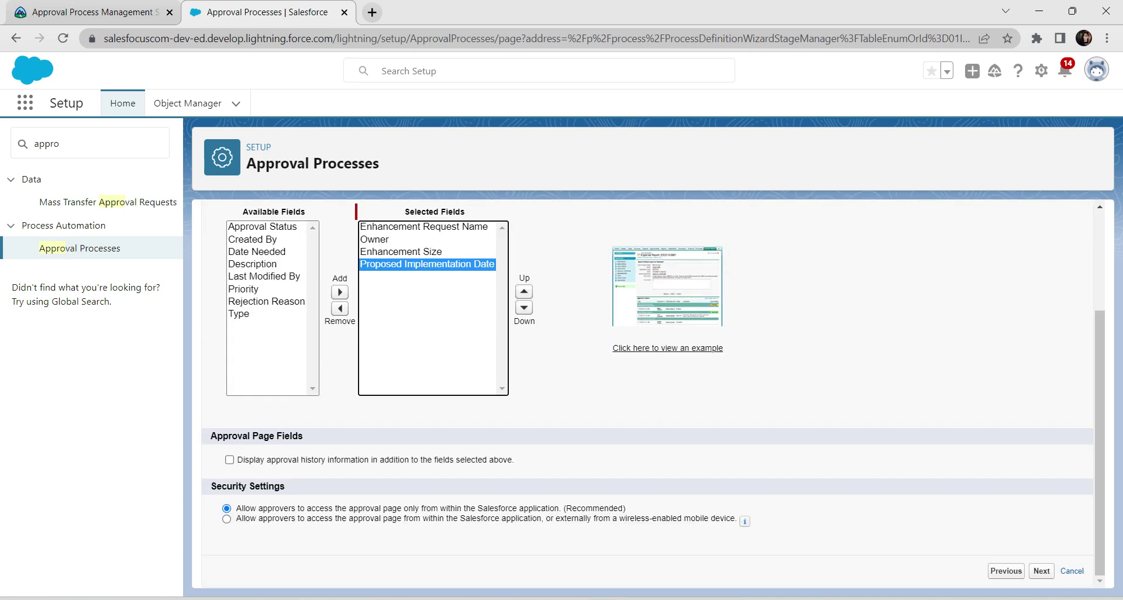
{"action": "left_click", "coordinate": [1041, 572]}
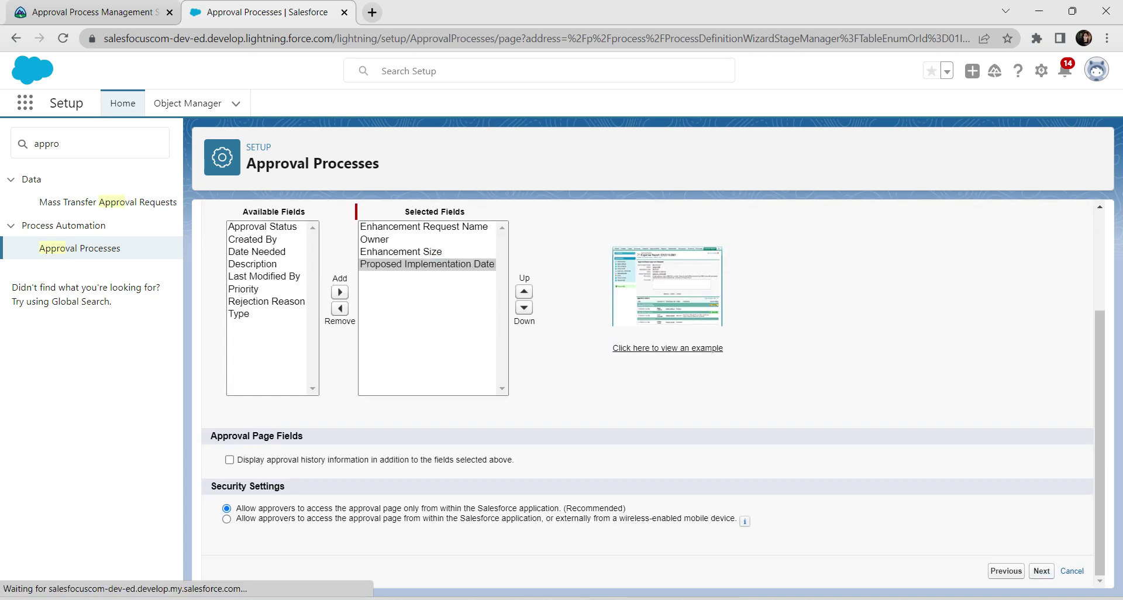
- Allow submitters to recall approval requests and save the approval process
{"action": "scroll", "coordinate": [647, 392], "scroll_direction": "down", "scroll_amount": 3}
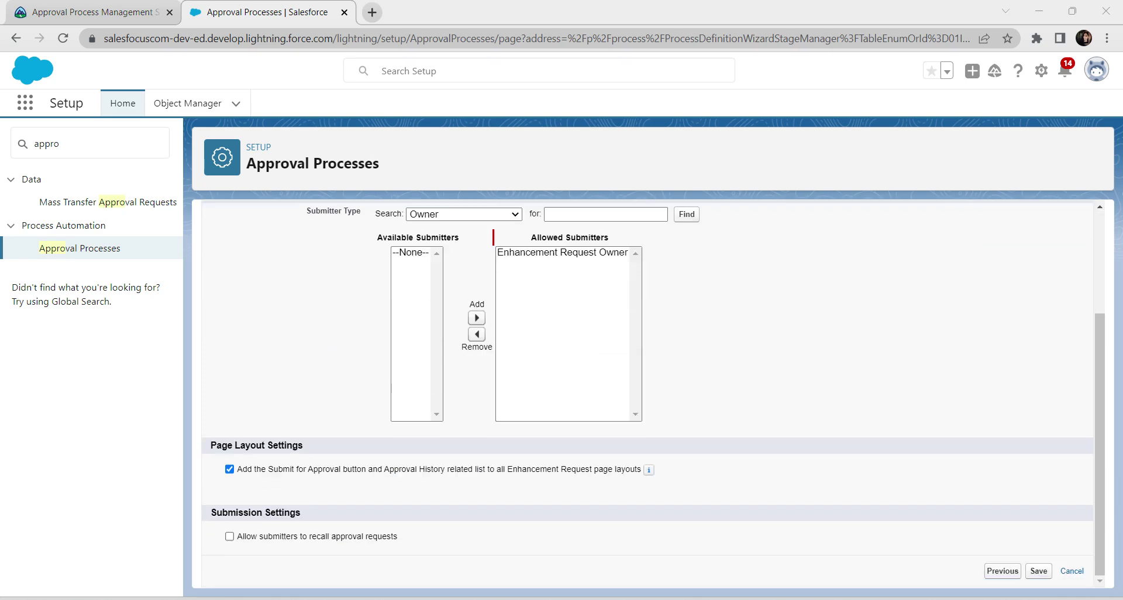
{"action": "left_click", "coordinate": [229, 536]}
{"action": "left_click", "coordinate": [1039, 572]}
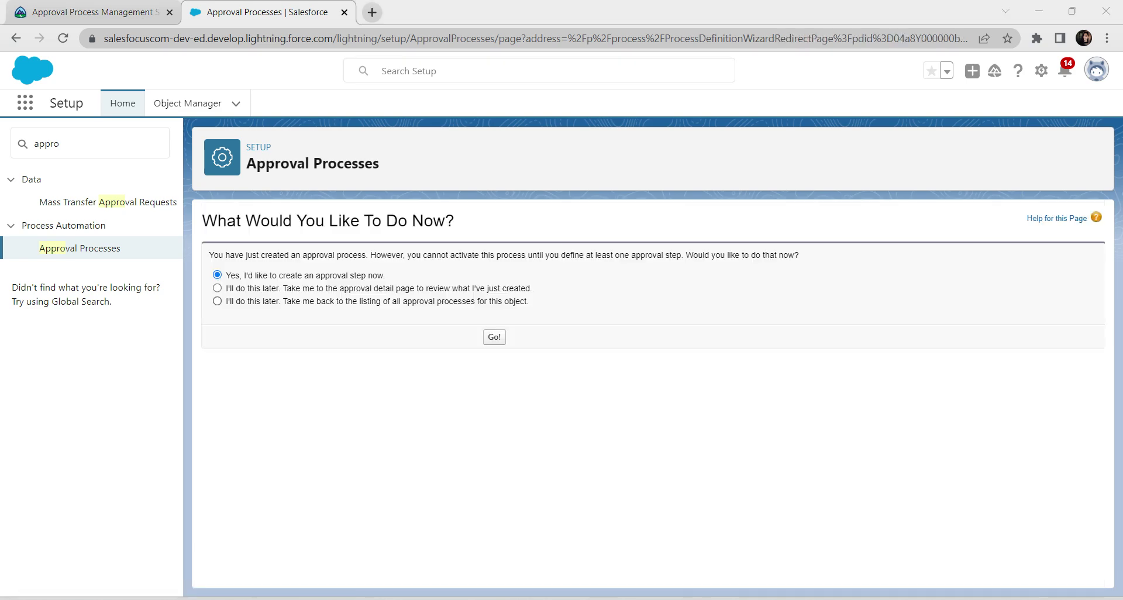
- Postpone creating an approval step, return to the listing of approval processes for this object, and open New Enhancement Request
{"action": "left_click", "coordinate": [217, 301]}
{"action": "left_click", "coordinate": [495, 337]}
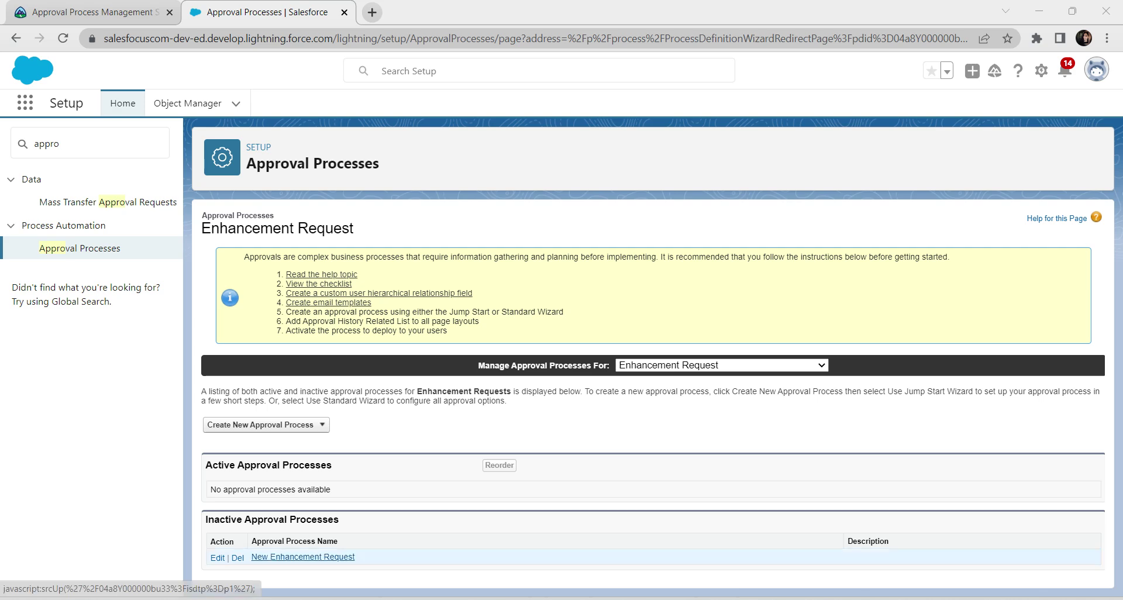
{"action": "left_click", "coordinate": [303, 558]}
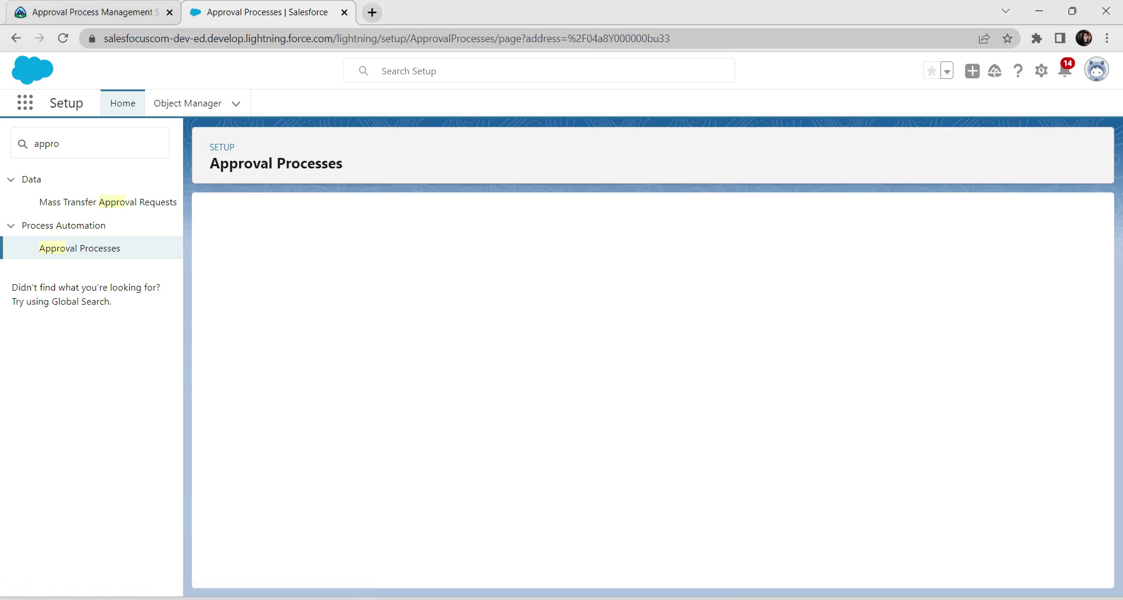
- Read the Trailhead requirements for the action that updates Approval Status on submission, and return to the approval process
{"action": "left_click", "coordinate": [94, 13]}
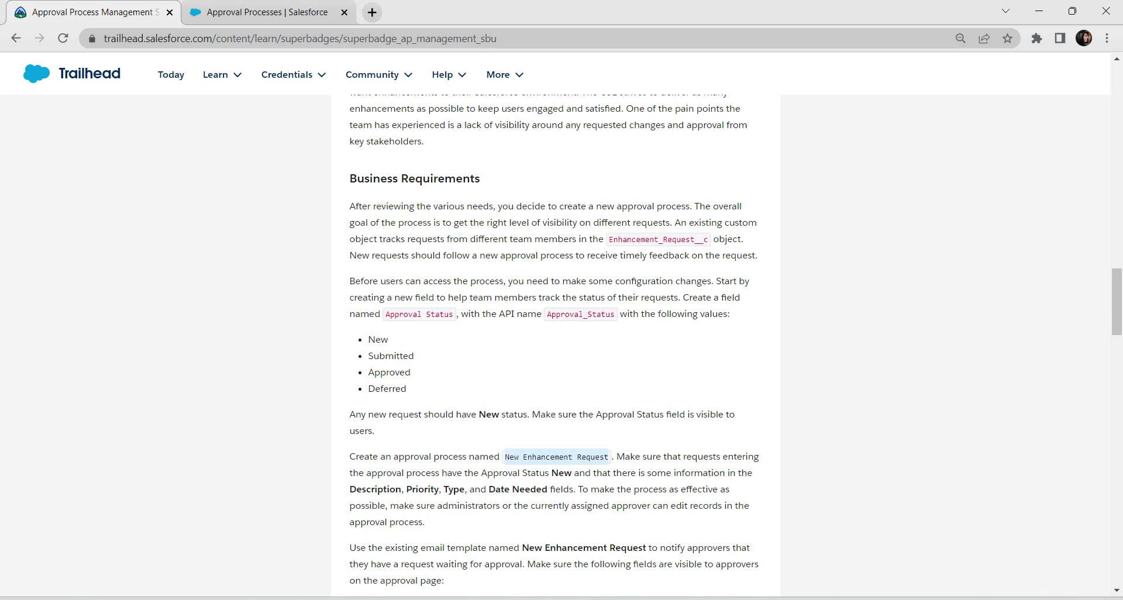
{"action": "left_click", "coordinate": [557, 457]}
{"action": "scroll", "coordinate": [555, 345], "scroll_direction": "down", "scroll_amount": 4}
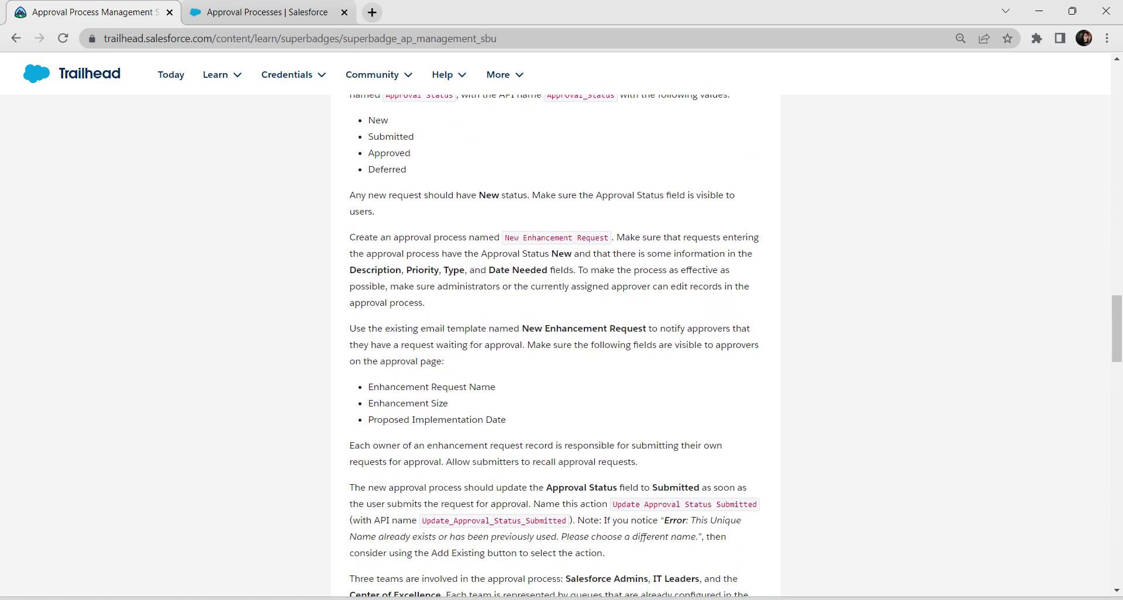
{"action": "scroll", "coordinate": [554, 345], "scroll_direction": "down", "scroll_amount": 1}
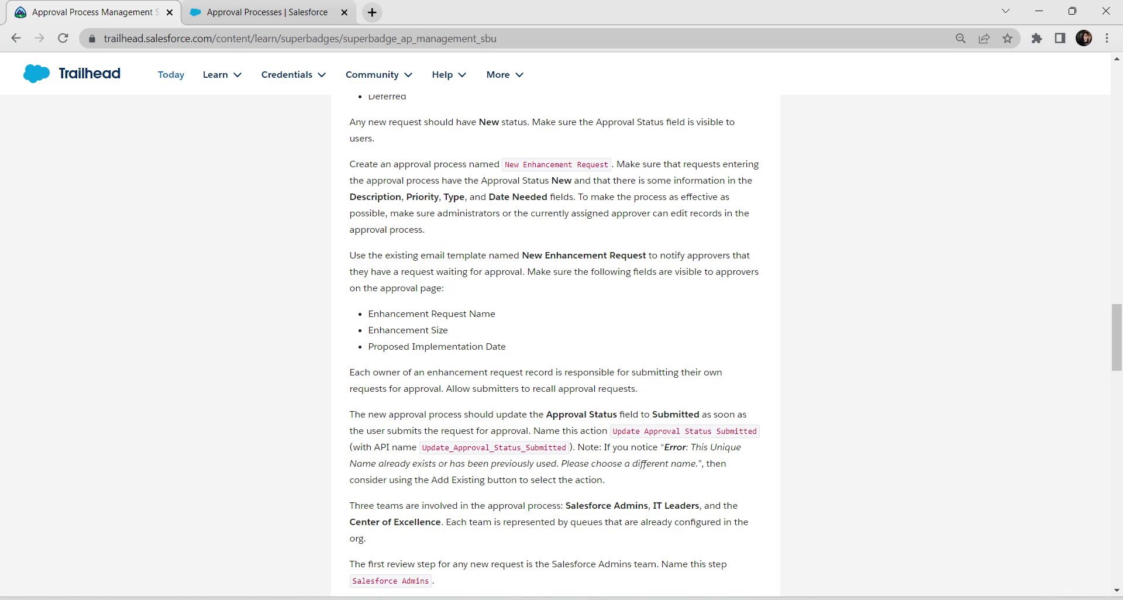
{"action": "left_click", "coordinate": [267, 12]}
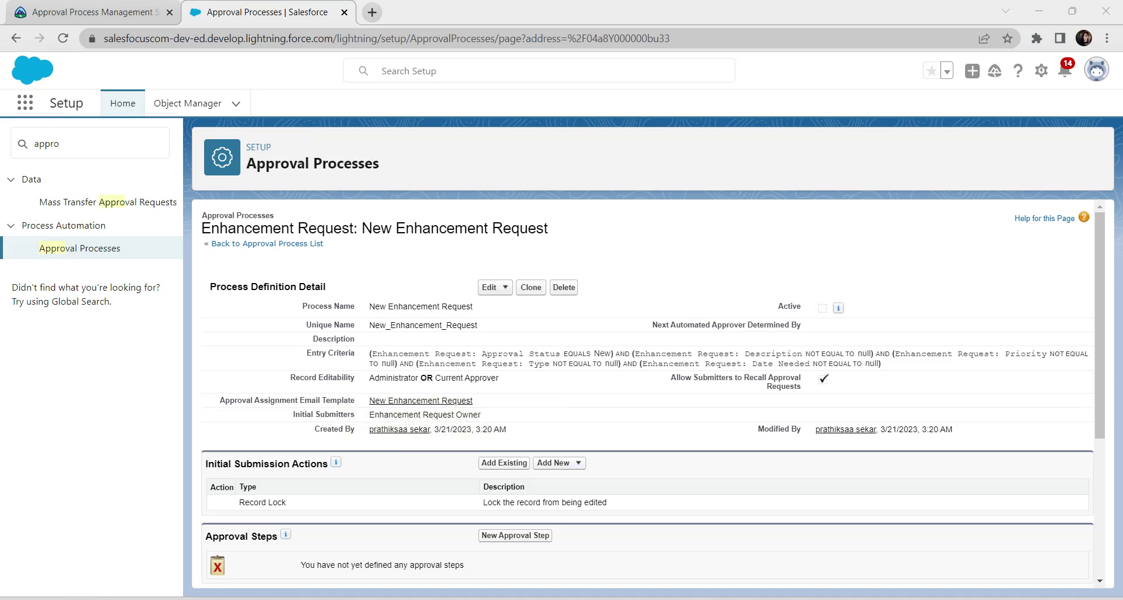
- Start a new field update under Initial Submission Actions and name it Update Approval Status Submitted, copying the name from the Trailhead requirements
{"action": "left_click", "coordinate": [559, 463]}
{"action": "left_click", "coordinate": [565, 507]}
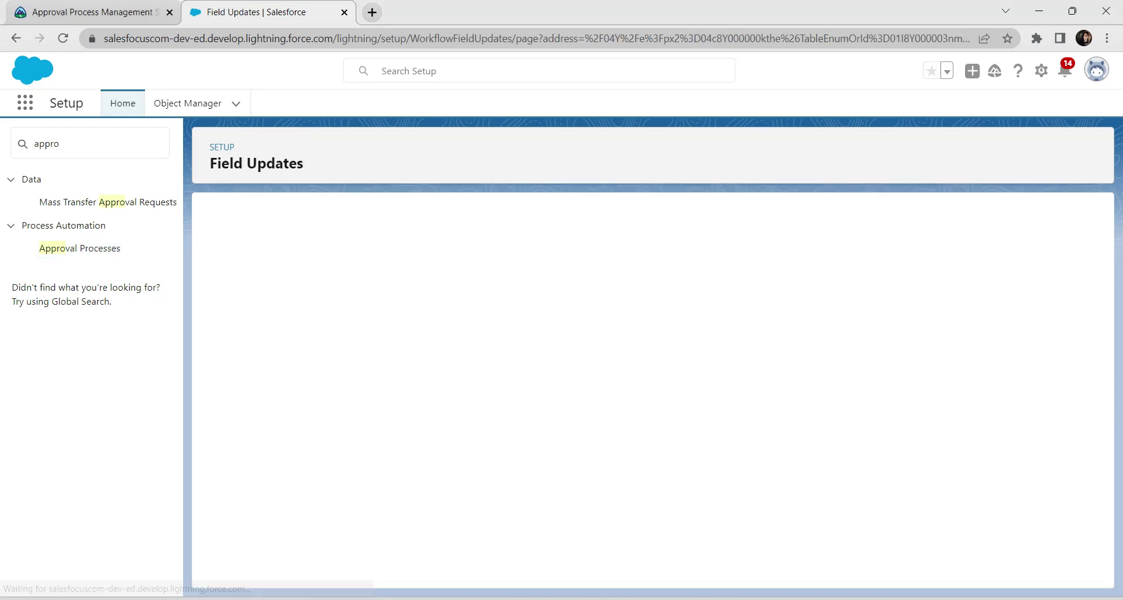
{"action": "left_click", "coordinate": [82, 12]}
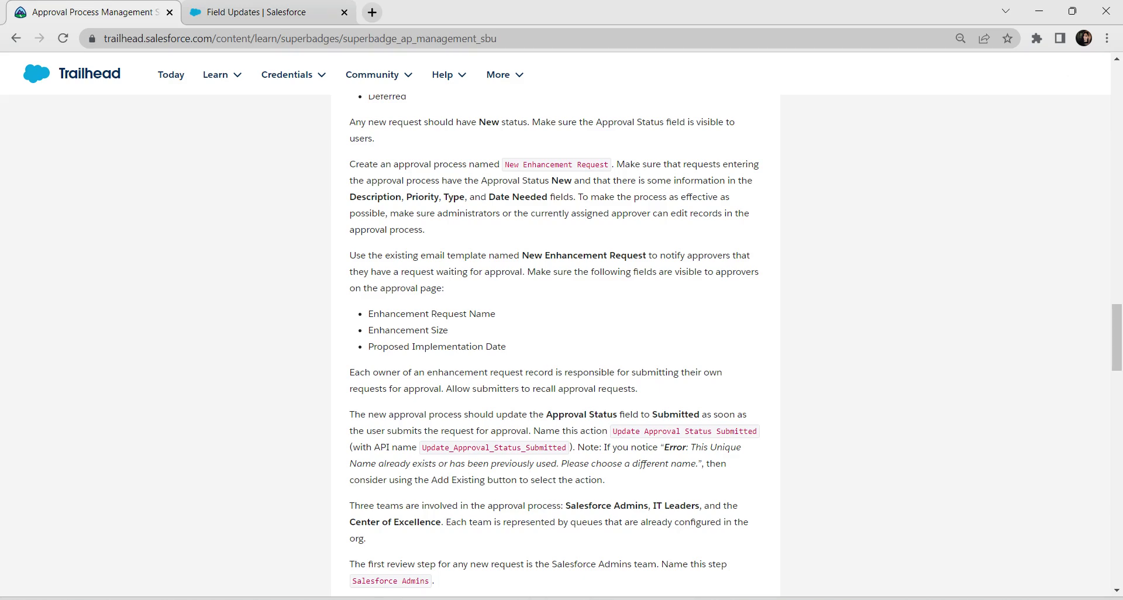
{"action": "left_click_drag", "start_coordinate": [613, 431], "coordinate": [758, 431]}
{"action": "key", "text": "ctrl+c"}
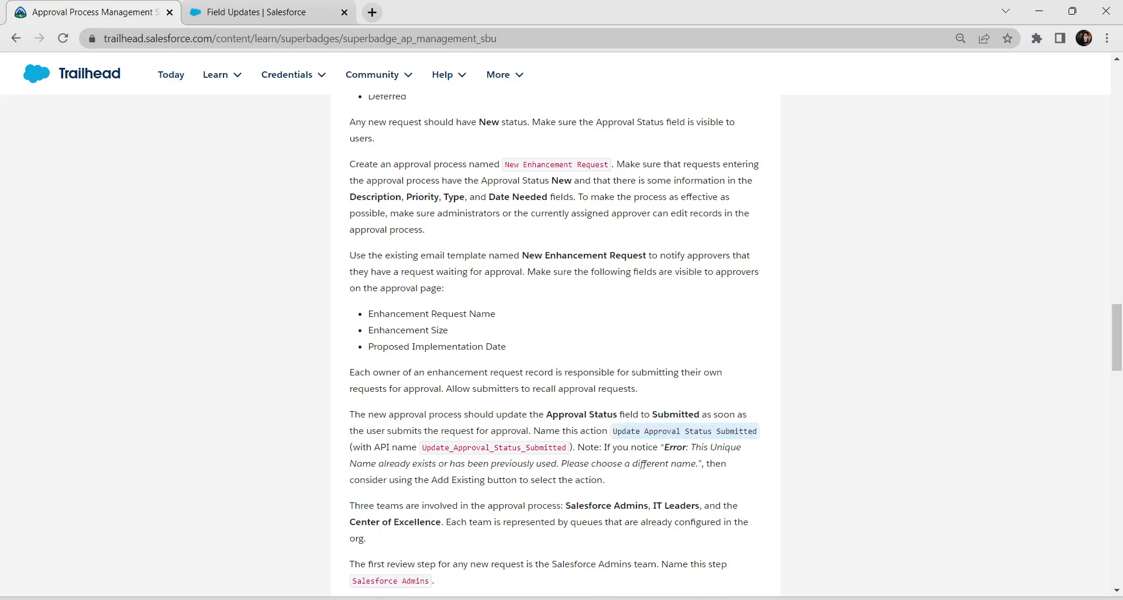
{"action": "left_click", "coordinate": [264, 12]}
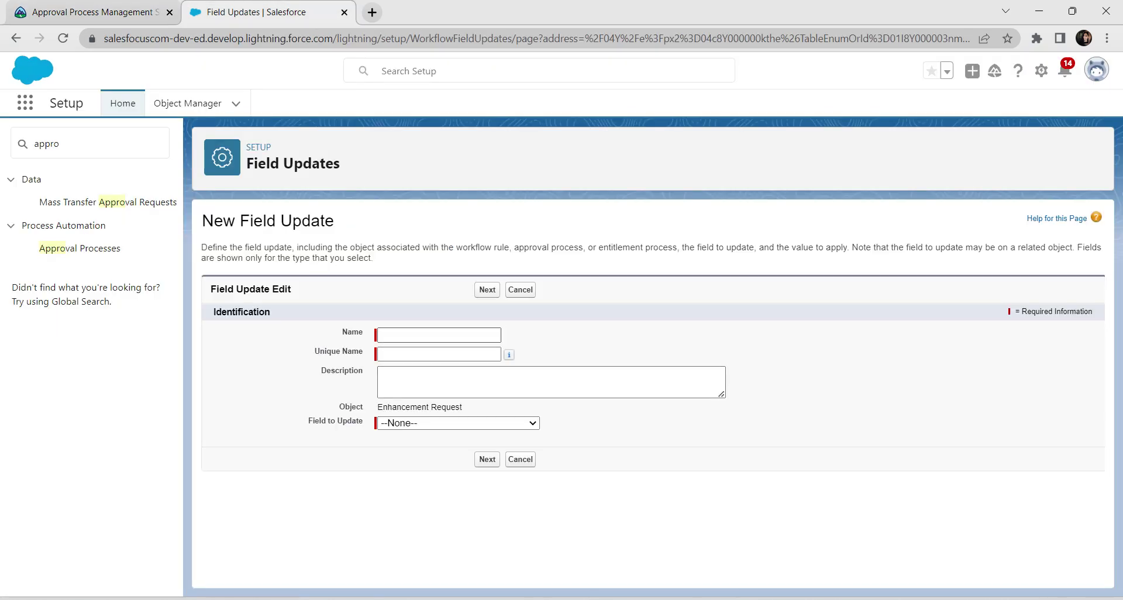
{"action": "left_click", "coordinate": [438, 335]}
{"action": "key", "text": "ctrl+v"}
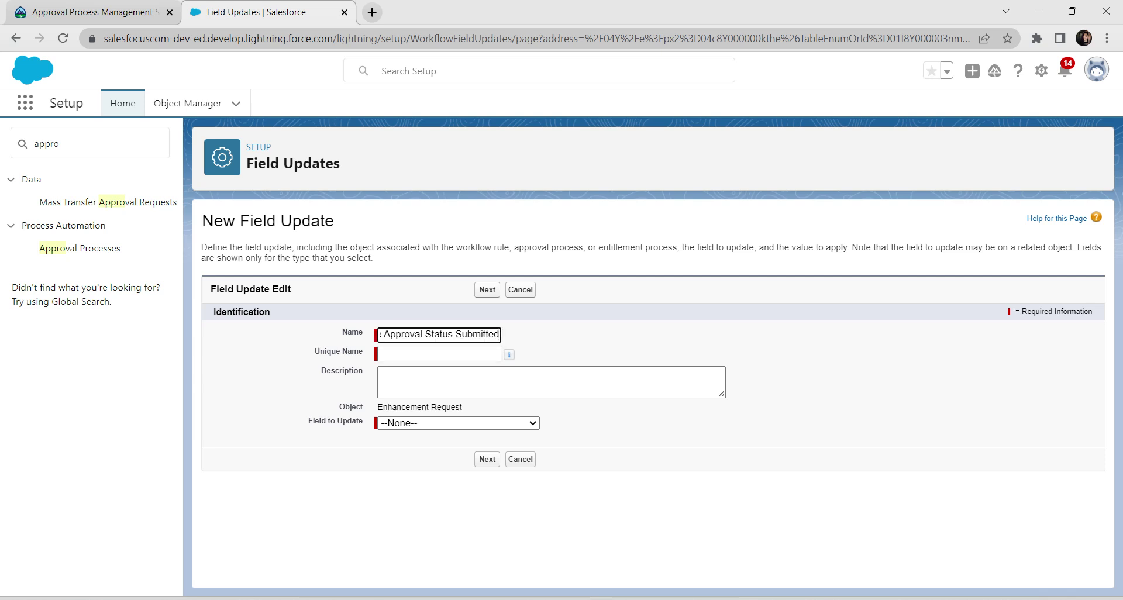
{"action": "key", "text": "Tab"}
{"action": "key", "text": "Tab"}
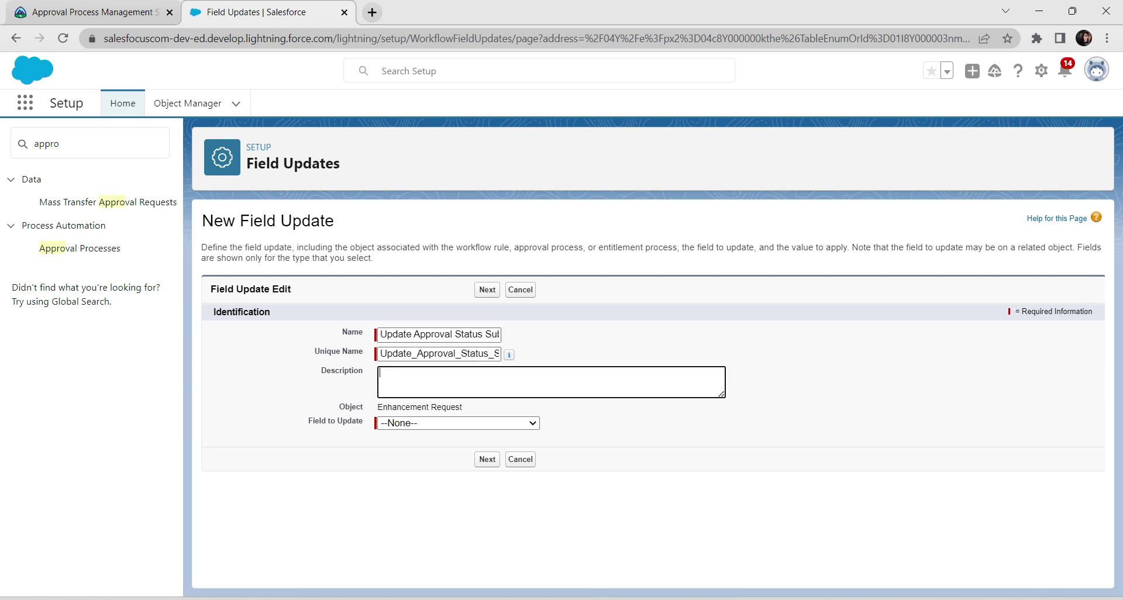
- Make the field update set Approval Status to the specific value Submitted, and save it
{"action": "key", "text": "alt+Tab"}
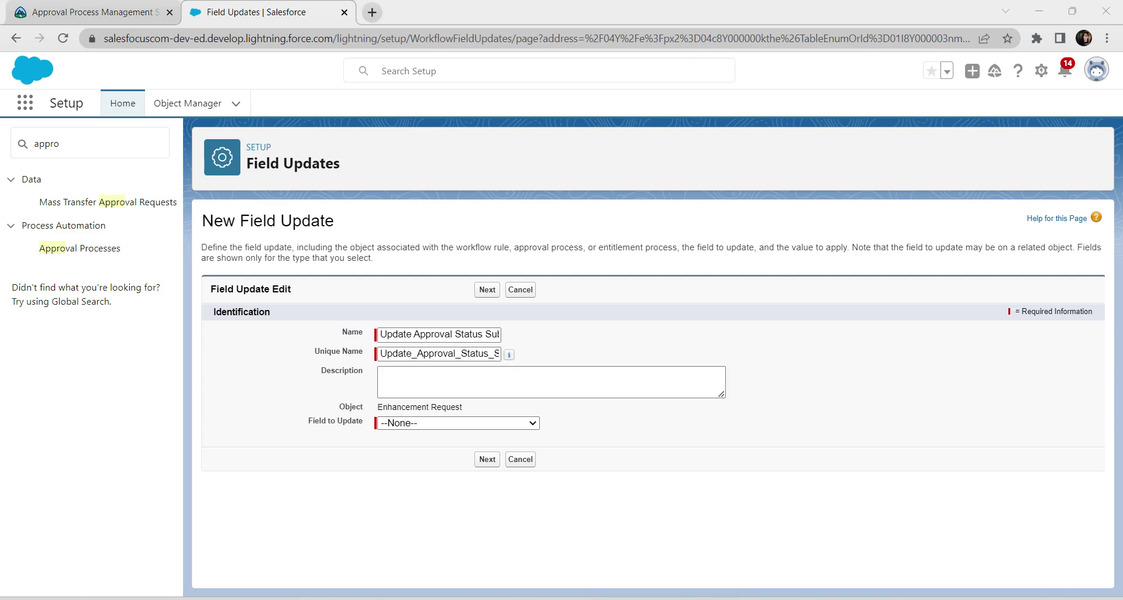
{"action": "left_click", "coordinate": [458, 423]}
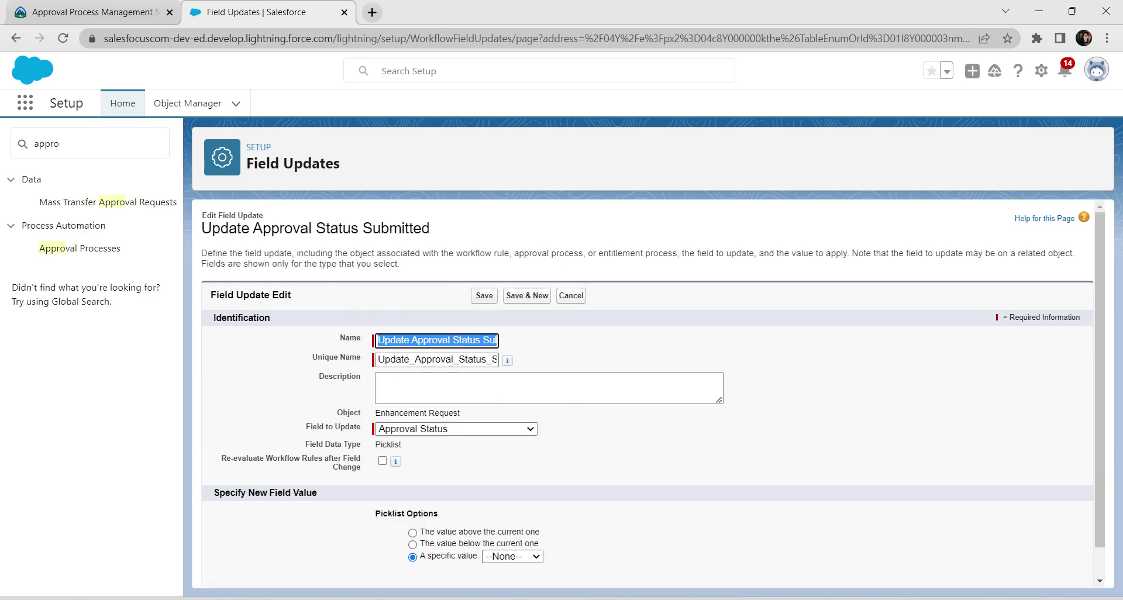
{"action": "left_click", "coordinate": [513, 557]}
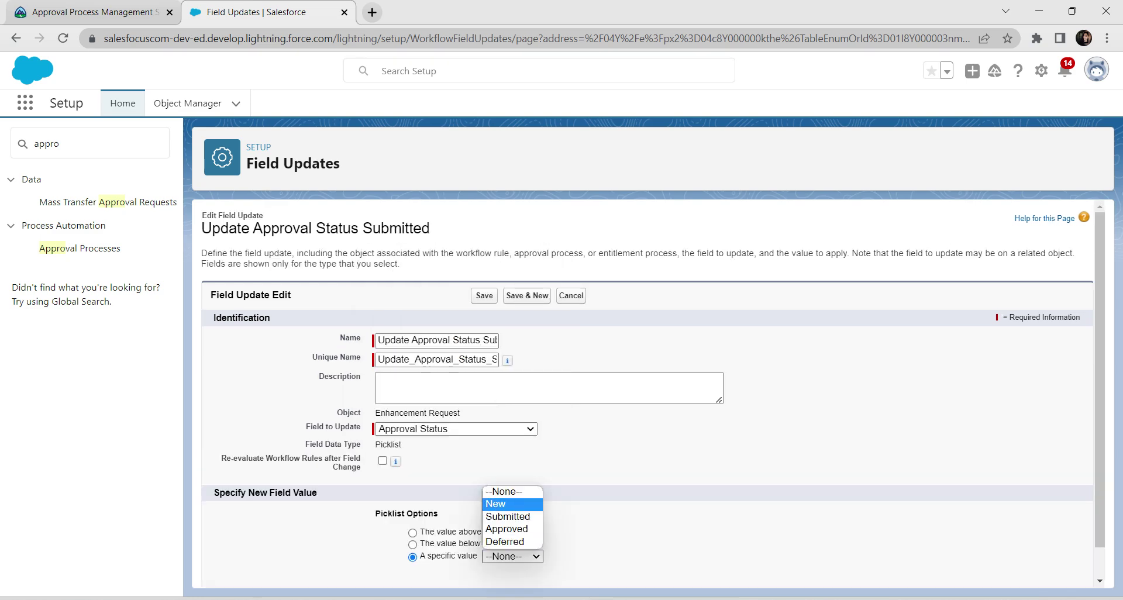
{"action": "left_click", "coordinate": [508, 517]}
{"action": "scroll", "coordinate": [647, 393], "scroll_direction": "down", "scroll_amount": 1}
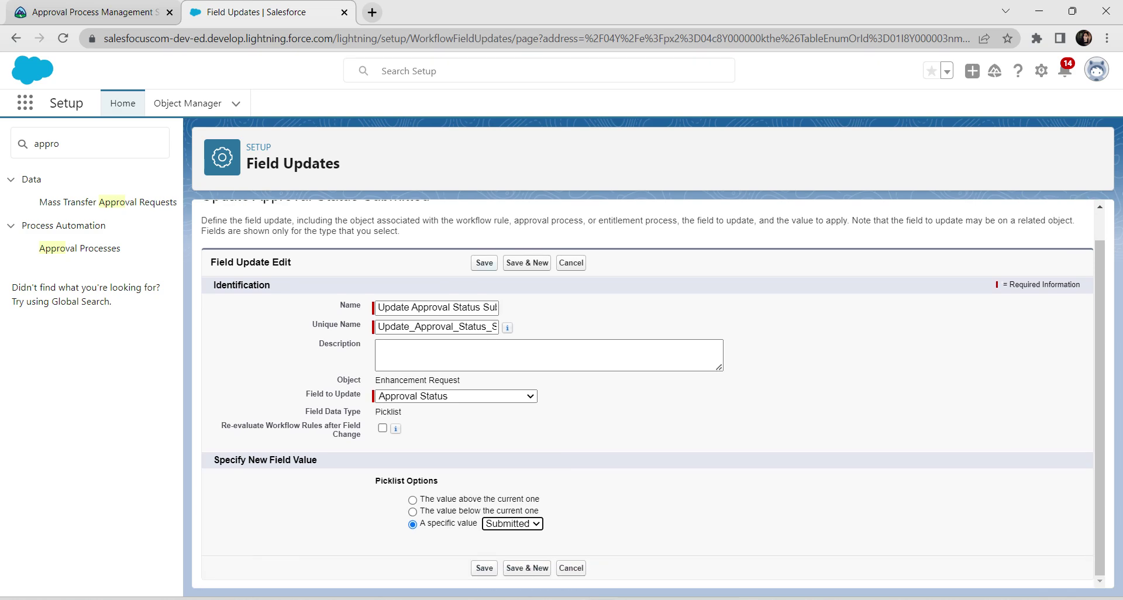
{"action": "left_click", "coordinate": [486, 264]}
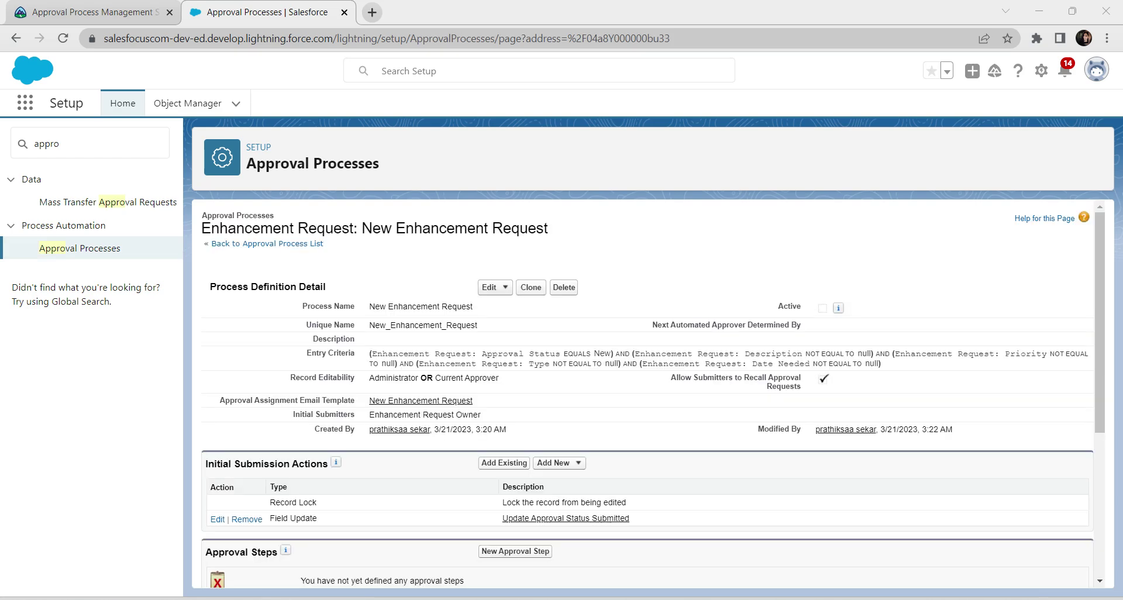
- Start a new approval step and name it Salesforce Admins, copying the name from the Trailhead requirements
{"action": "scroll", "coordinate": [644, 395], "scroll_direction": "down", "scroll_amount": 4}
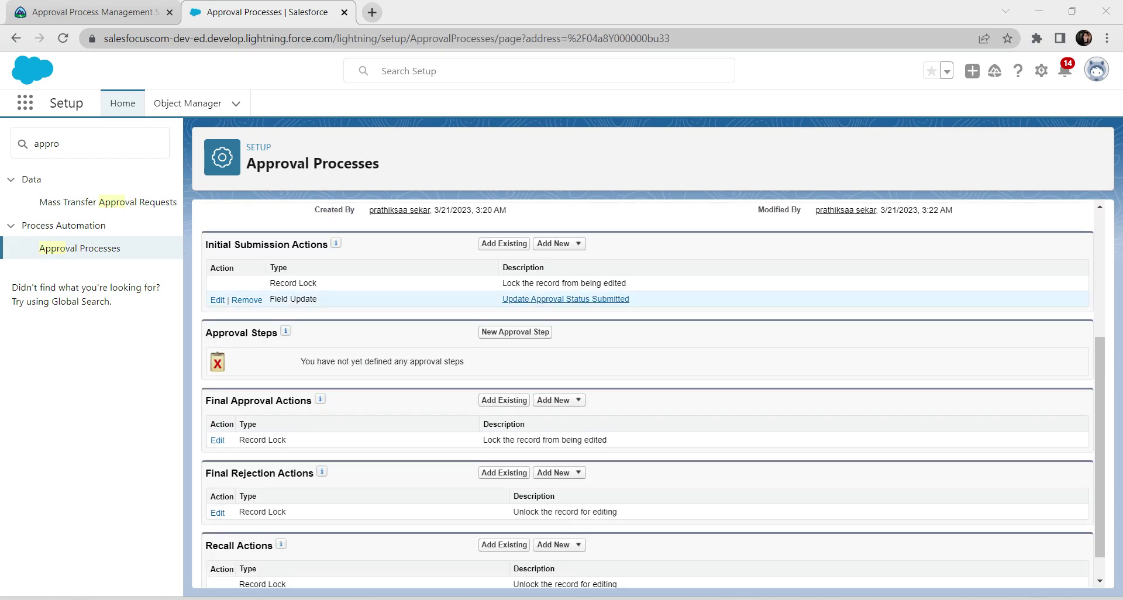
{"action": "left_click", "coordinate": [515, 332]}
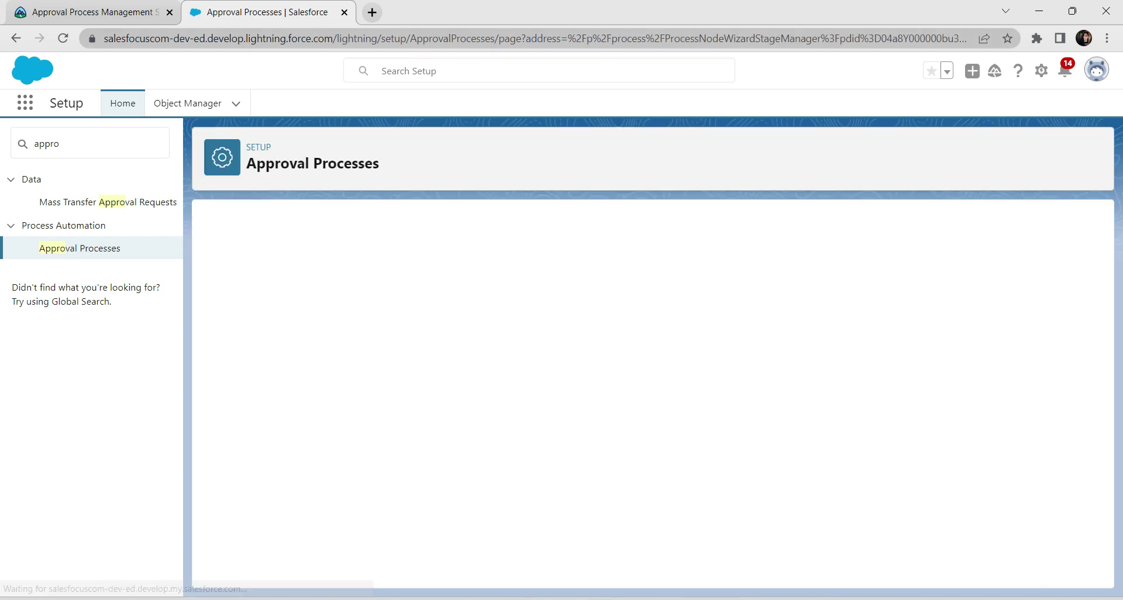
{"action": "left_click", "coordinate": [94, 12]}
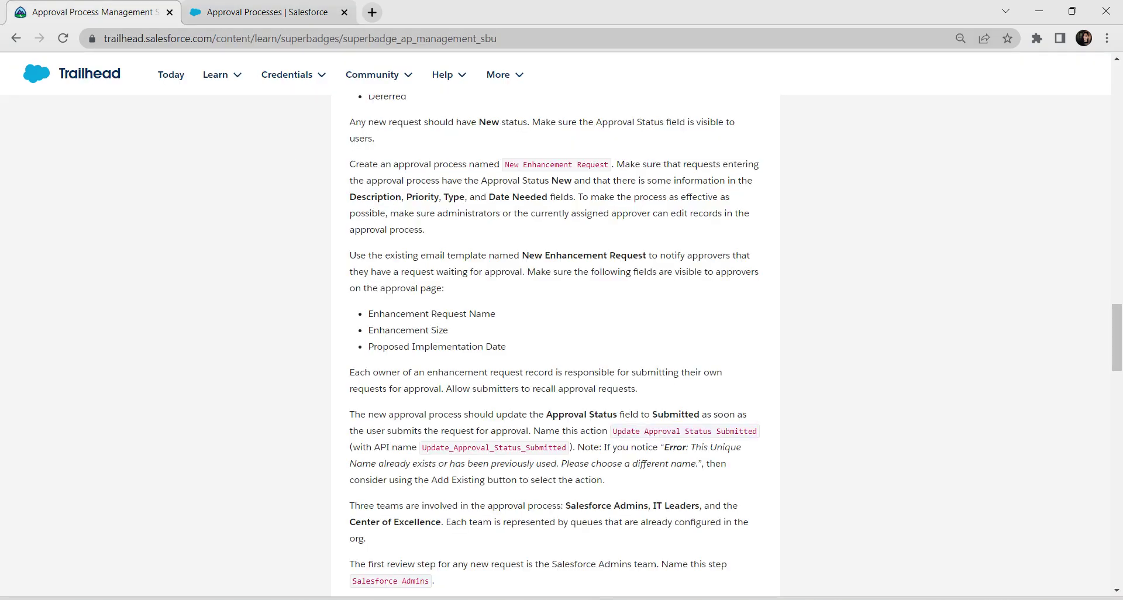
{"action": "left_click_drag", "start_coordinate": [565, 506], "coordinate": [649, 506]}
{"action": "key", "text": "ctrl+c"}
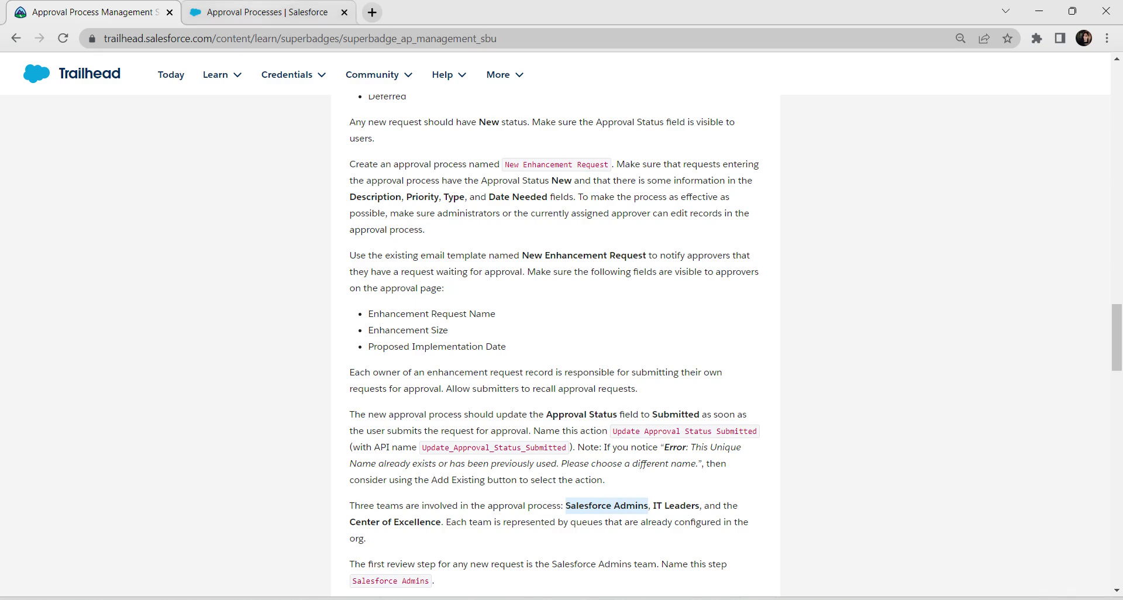
{"action": "left_click", "coordinate": [267, 12]}
{"action": "key", "text": "ctrl+v"}
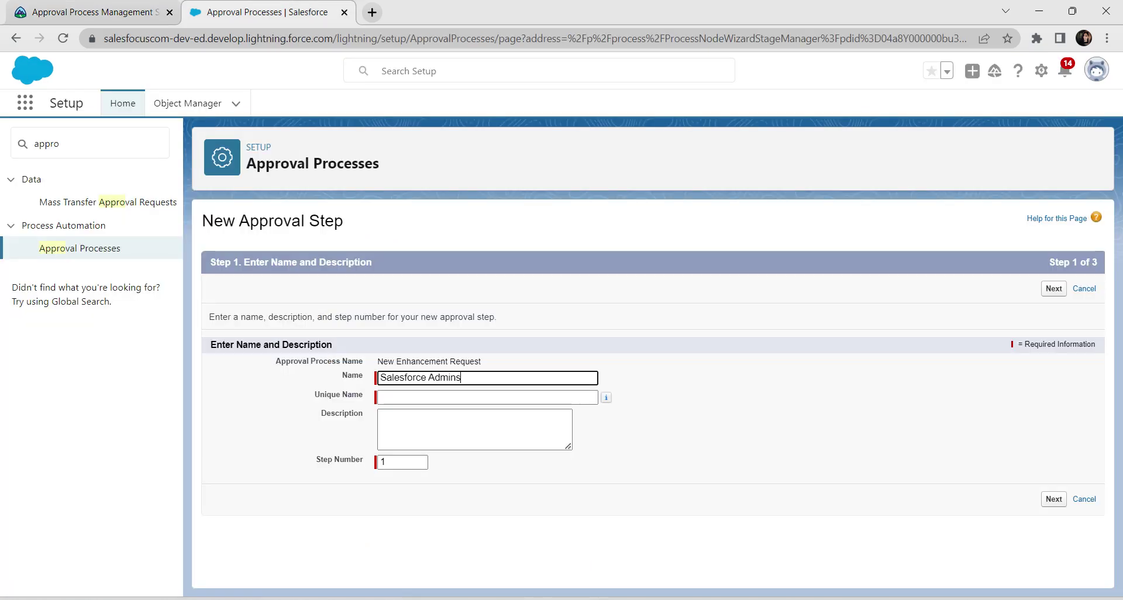
{"action": "key", "text": "Tab"}
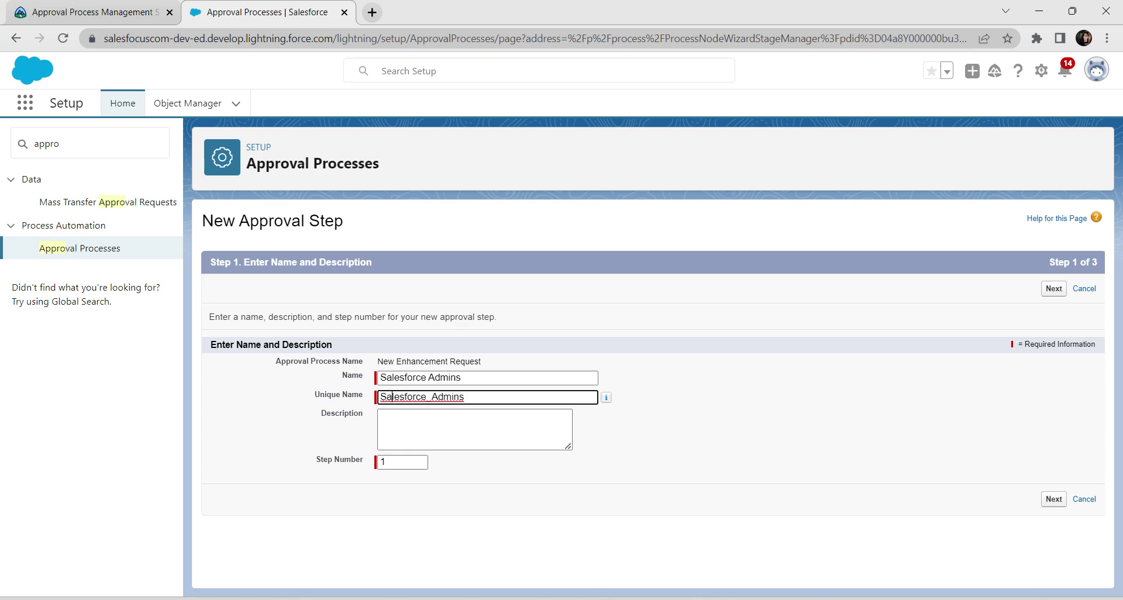
{"action": "left_click", "coordinate": [1054, 499]}
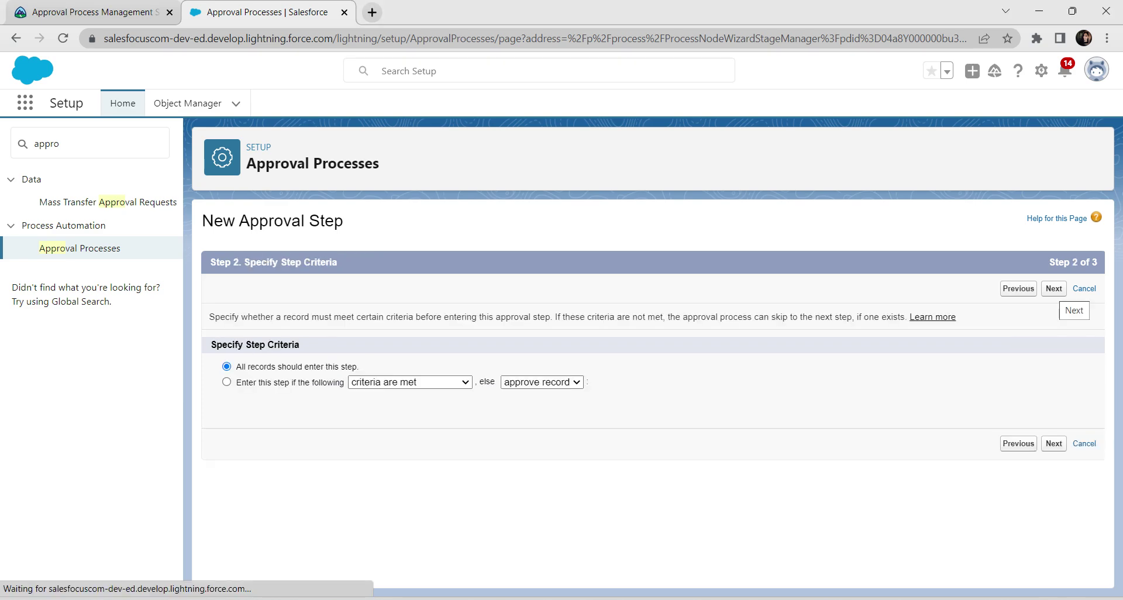
- Let all records enter the Salesforce Admins step and automatically assign it to the Salesforce Admins queue
{"action": "left_click", "coordinate": [1054, 289]}
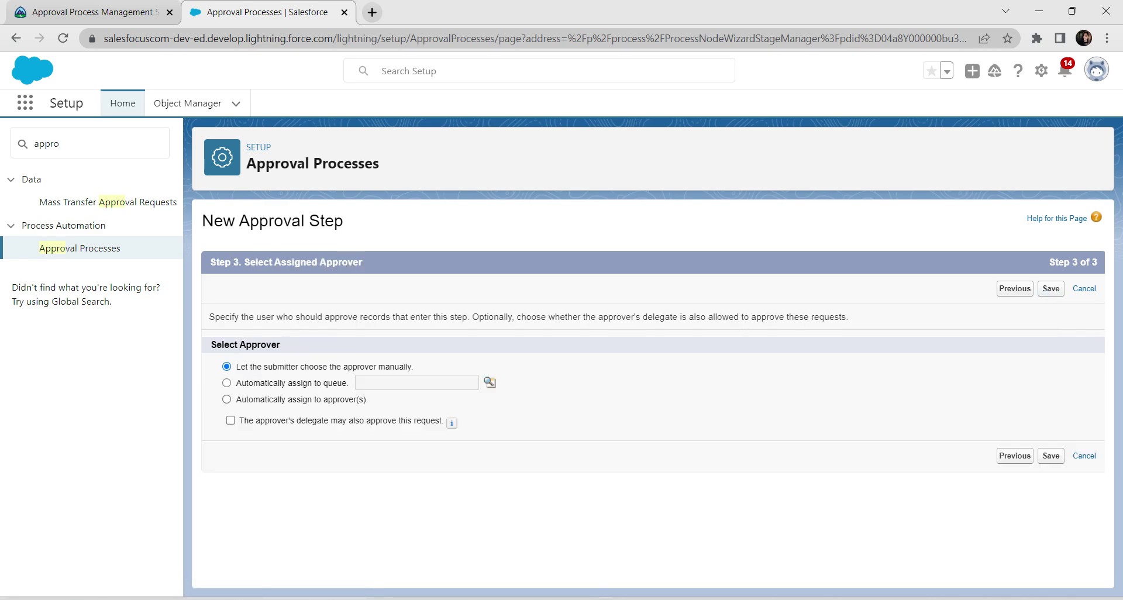
{"action": "left_click", "coordinate": [227, 383]}
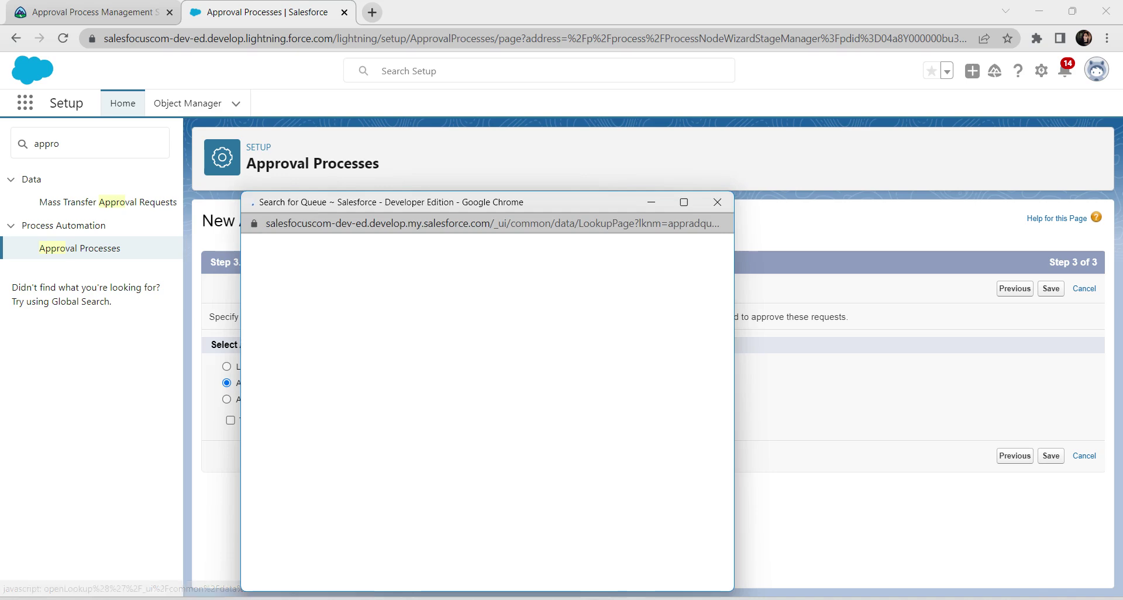
{"action": "left_click", "coordinate": [291, 409]}
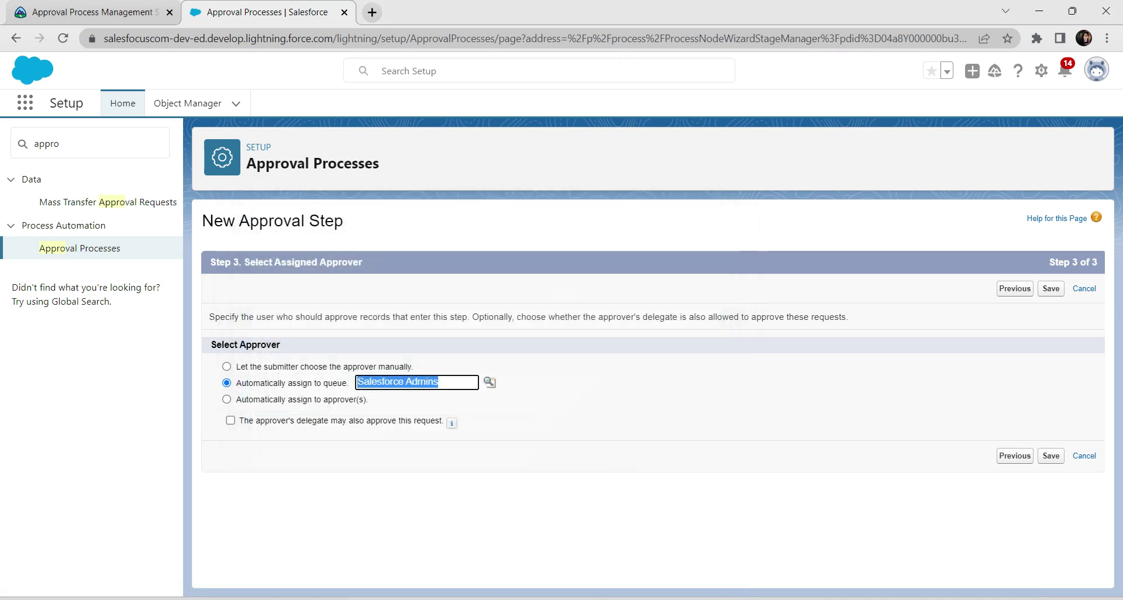
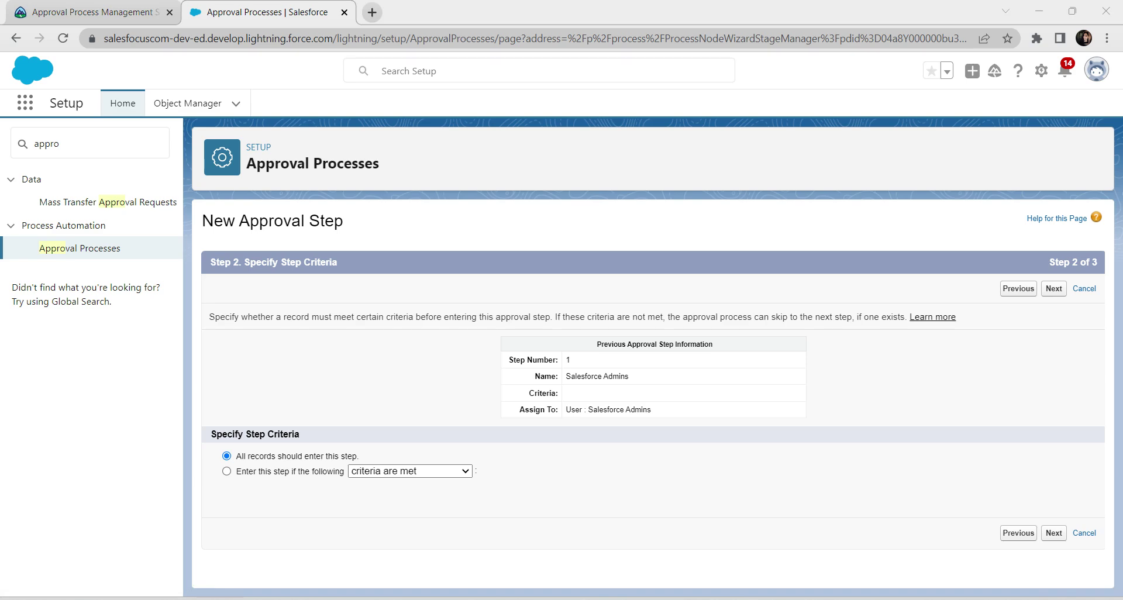
- Restrict entry to the second approval step to records where Enhancement Request: Type equals New Feature Request
{"action": "left_click", "coordinate": [227, 472]}
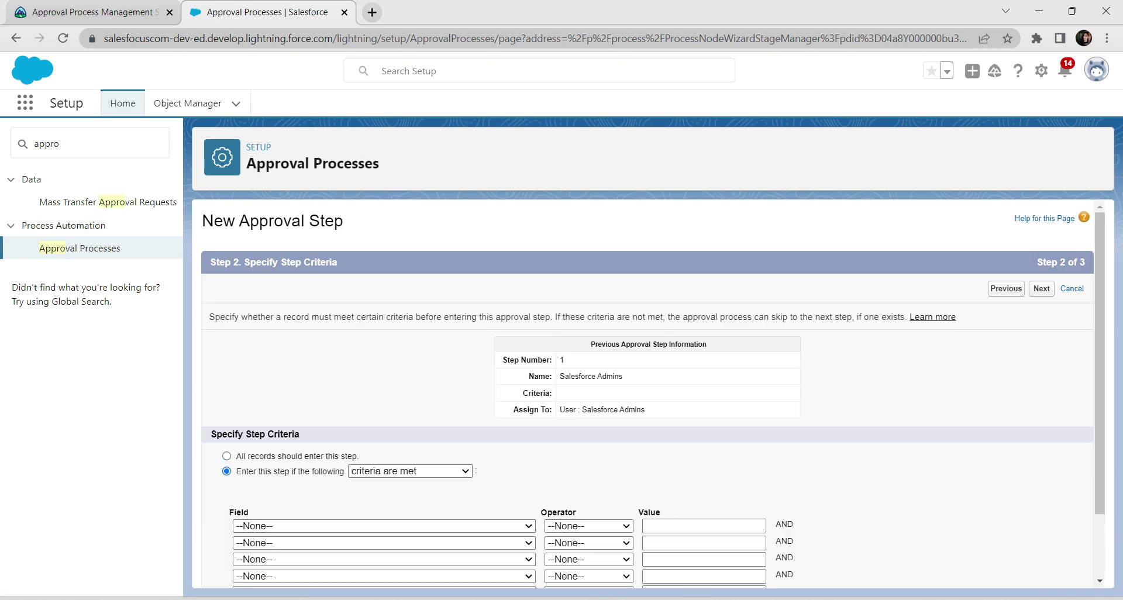
{"action": "scroll", "coordinate": [409, 480], "scroll_direction": "down", "scroll_amount": 2}
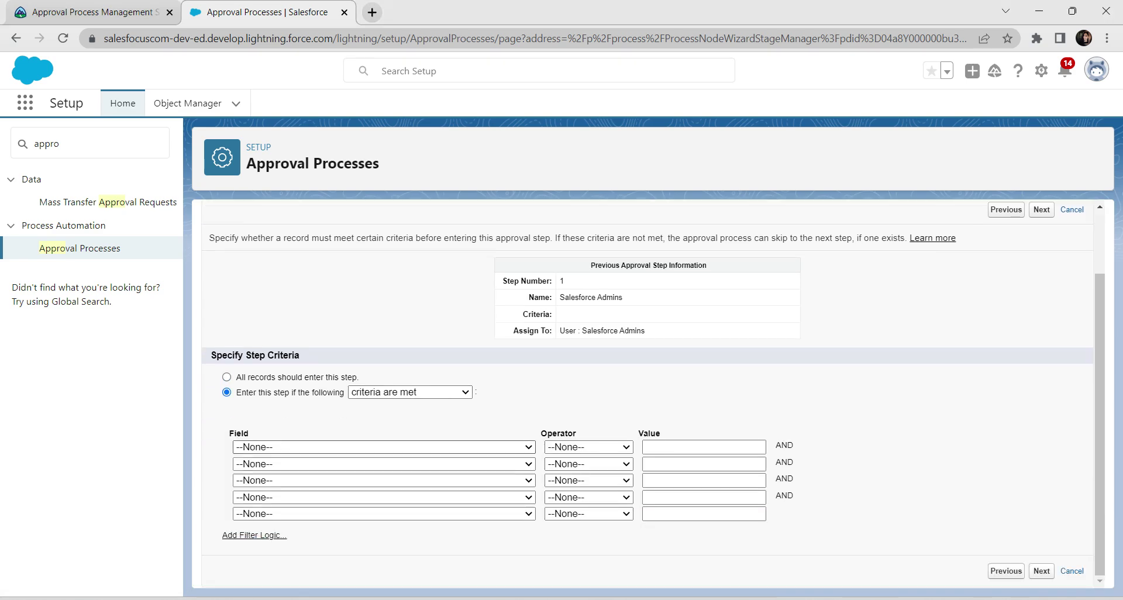
{"action": "left_click", "coordinate": [383, 448]}
{"action": "scroll", "coordinate": [384, 358], "scroll_direction": "down", "scroll_amount": 1}
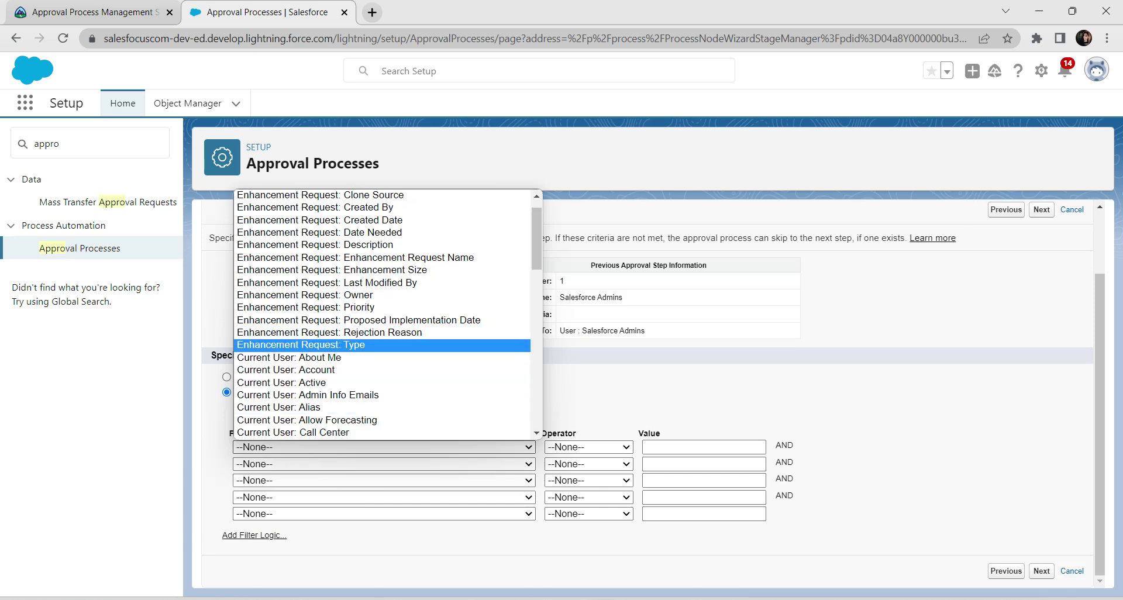
{"action": "left_click", "coordinate": [357, 346]}
{"action": "left_click", "coordinate": [589, 448]}
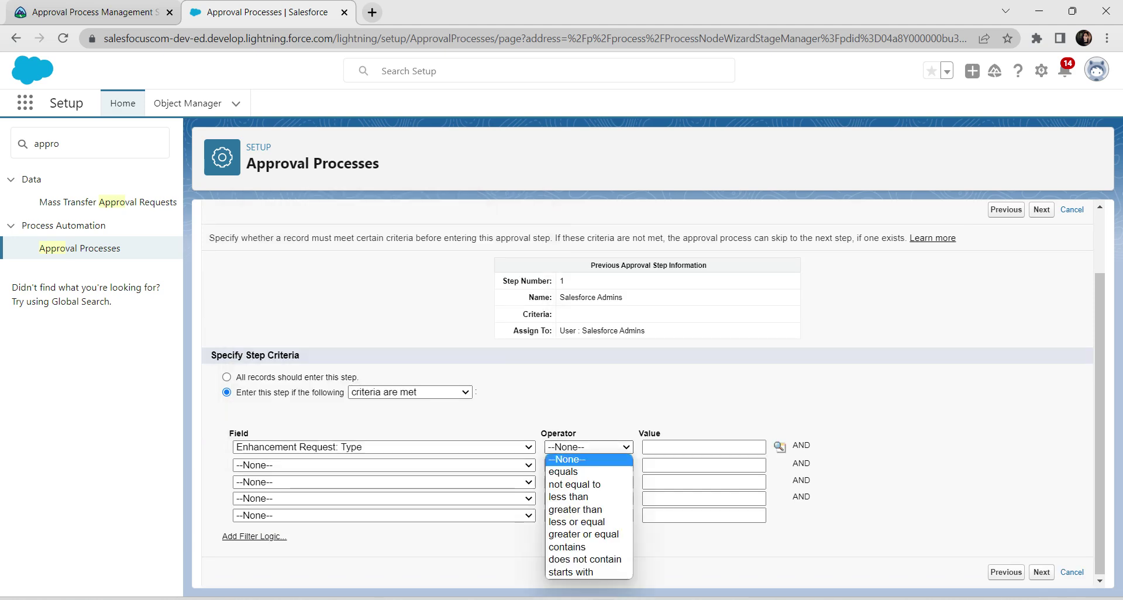
{"action": "left_click", "coordinate": [563, 472]}
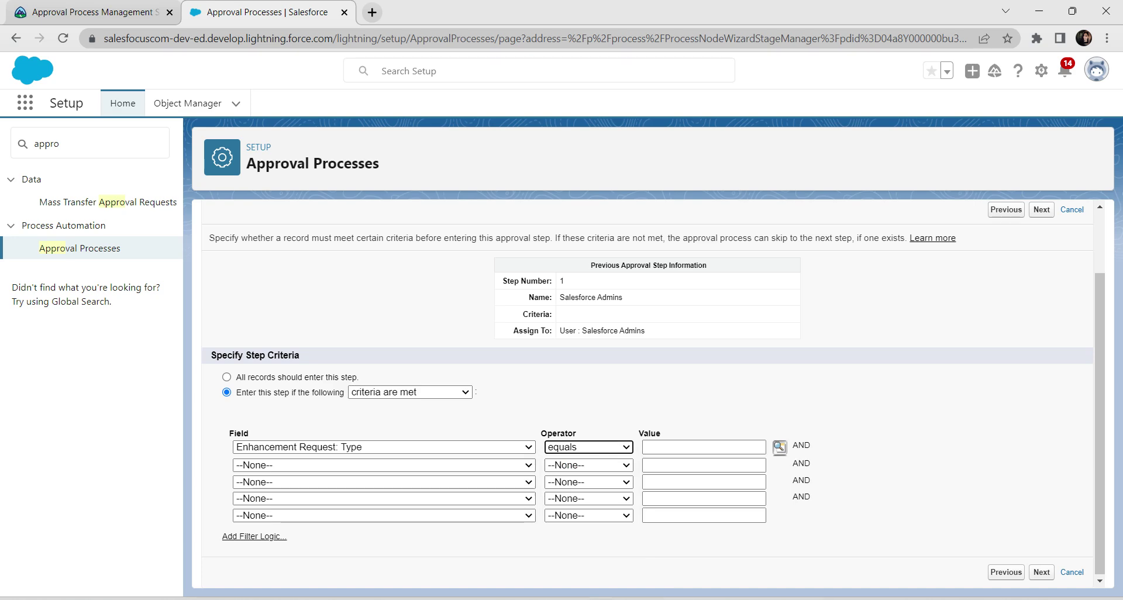
{"action": "left_click", "coordinate": [779, 447]}
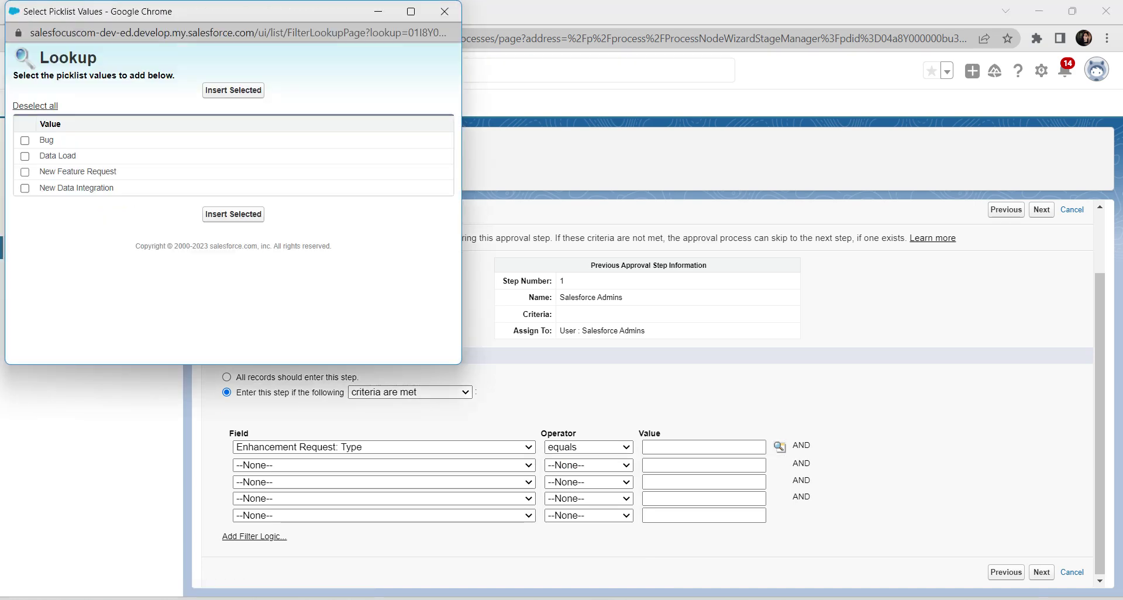
{"action": "left_click", "coordinate": [25, 172]}
{"action": "left_click", "coordinate": [233, 214]}
{"action": "scroll", "coordinate": [648, 395], "scroll_direction": "down", "scroll_amount": 1}
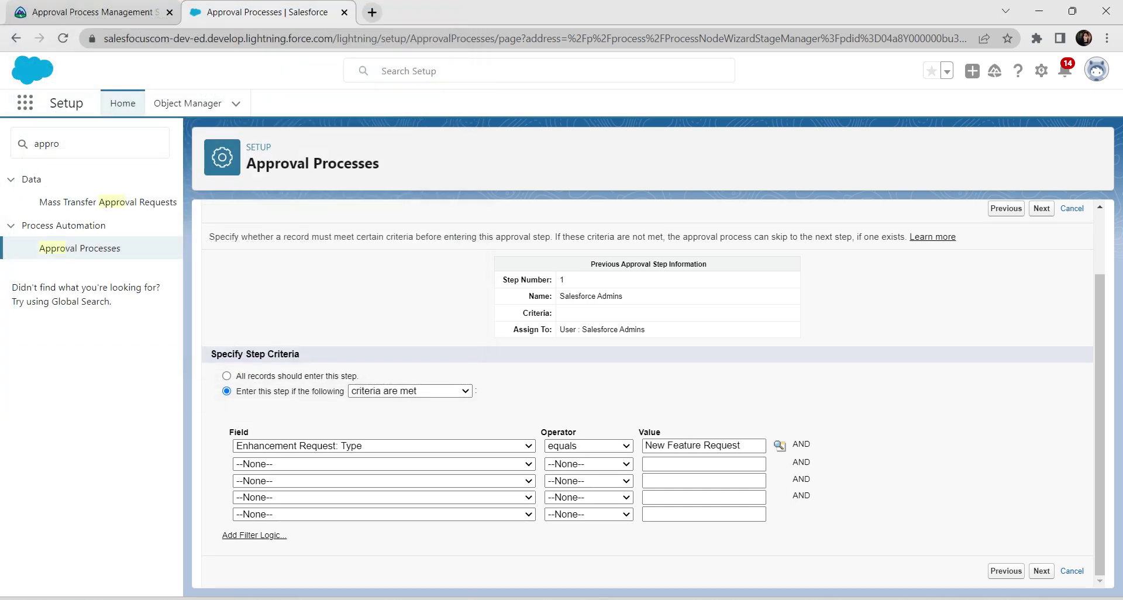
{"action": "left_click", "coordinate": [1041, 571]}
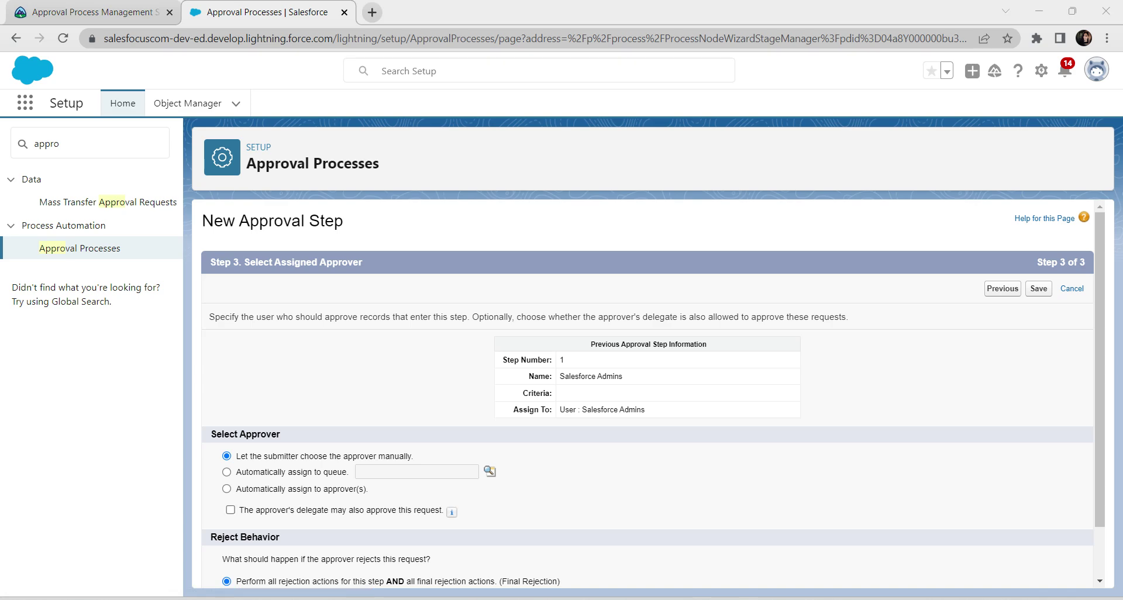
- Assign the second approval step to the Center of Excellence queue, save it, and return to the process details without adding step actions
{"action": "left_click", "coordinate": [226, 472]}
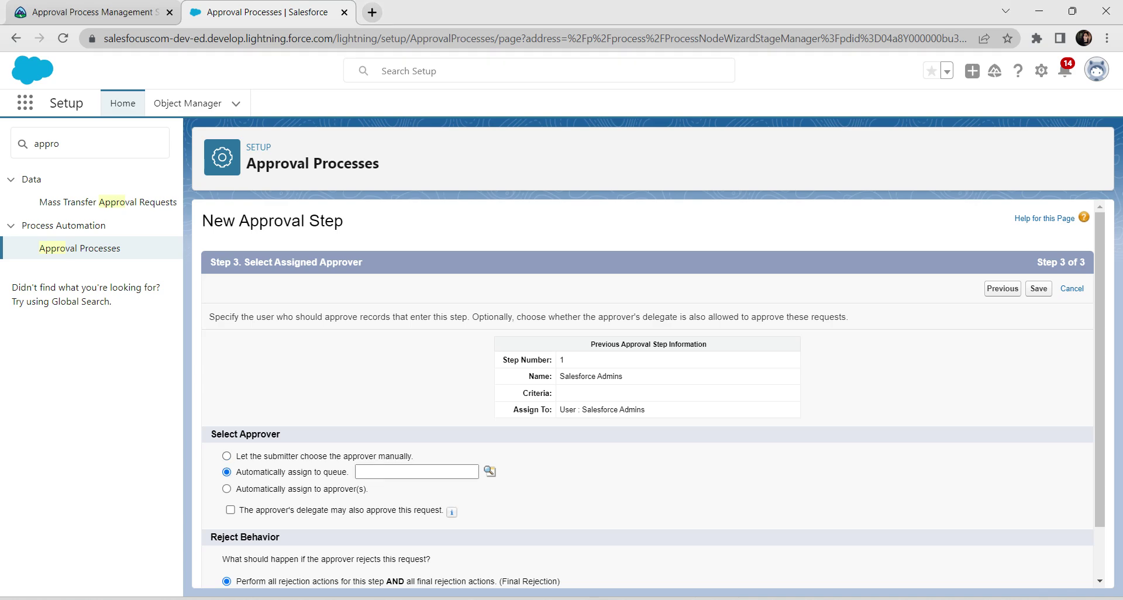
{"action": "left_click", "coordinate": [490, 471]}
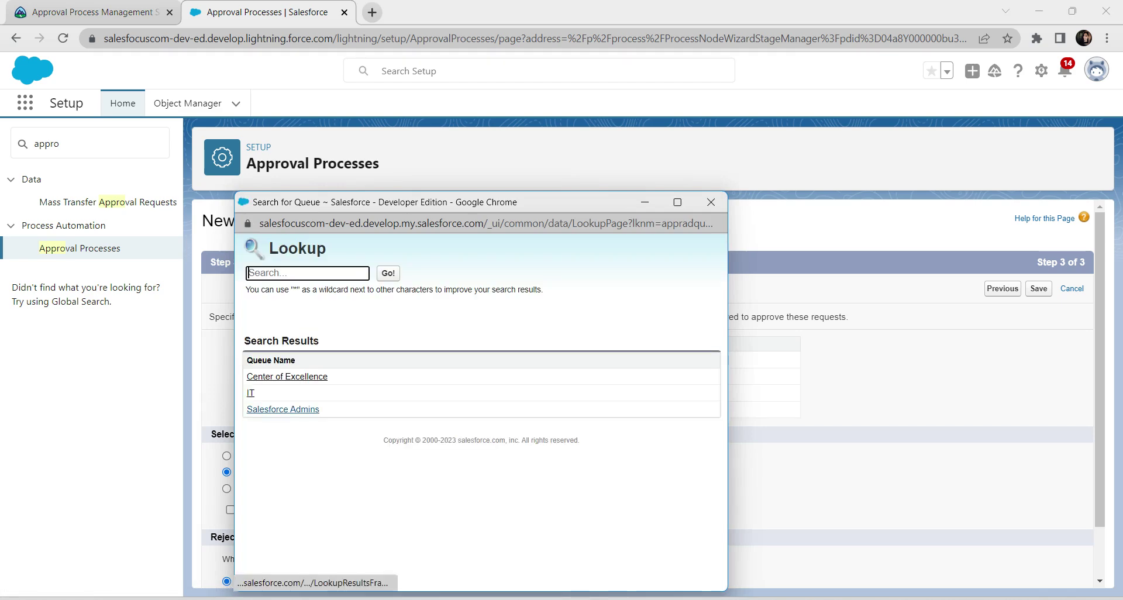
{"action": "left_click", "coordinate": [287, 376]}
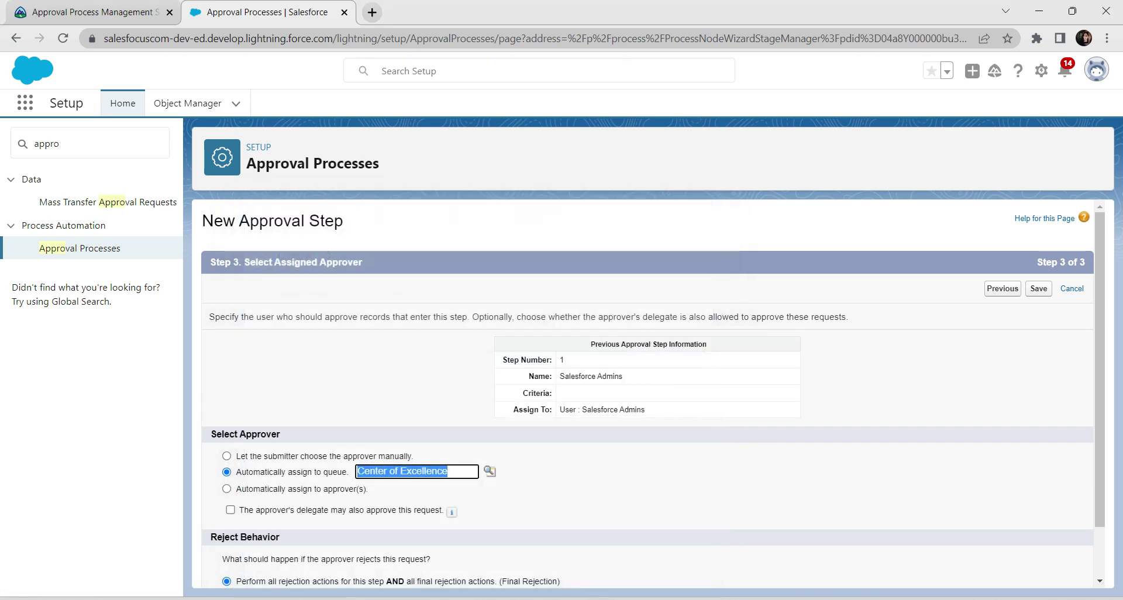
{"action": "left_click", "coordinate": [1039, 289]}
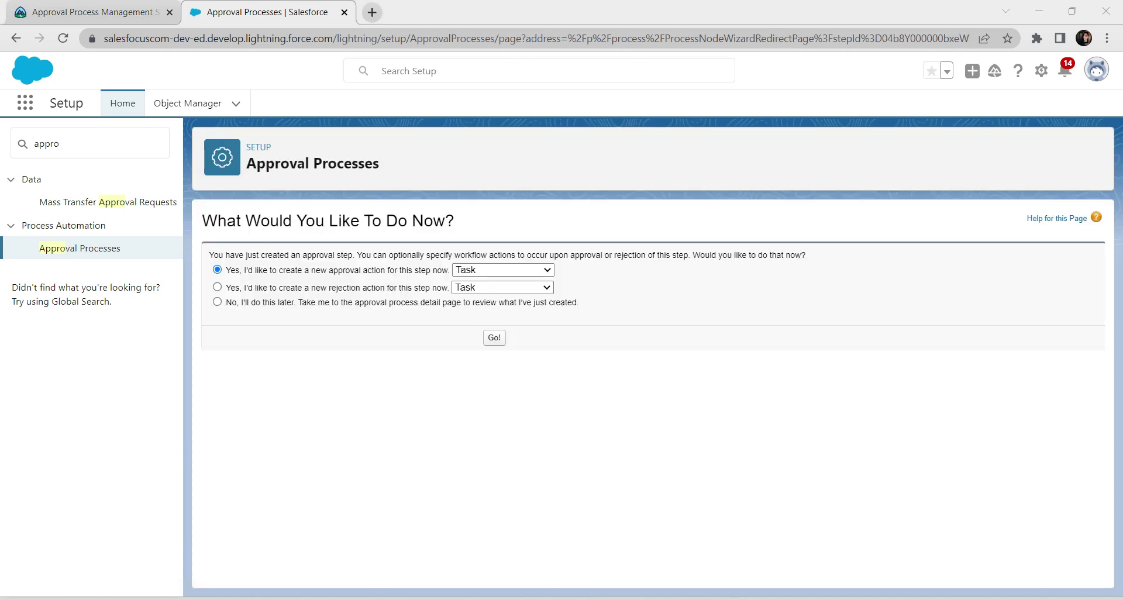
{"action": "left_click", "coordinate": [217, 302]}
{"action": "left_click", "coordinate": [494, 338]}
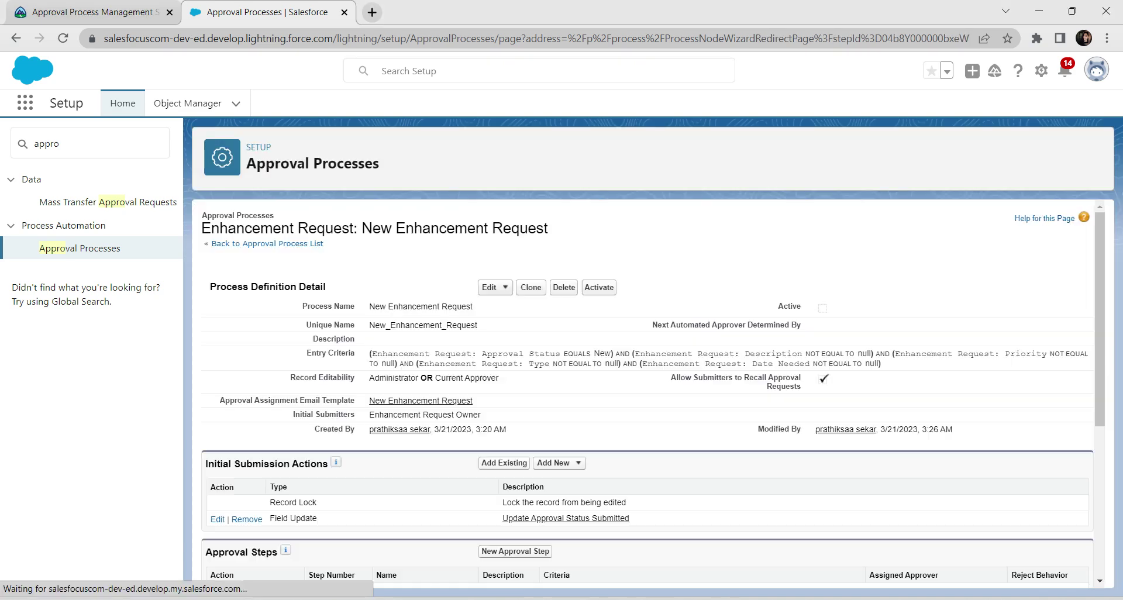
- Start a third approval step and name it IT Leaders, copying the name from the Trailhead requirements
{"action": "scroll", "coordinate": [648, 394], "scroll_direction": "down", "scroll_amount": 5}
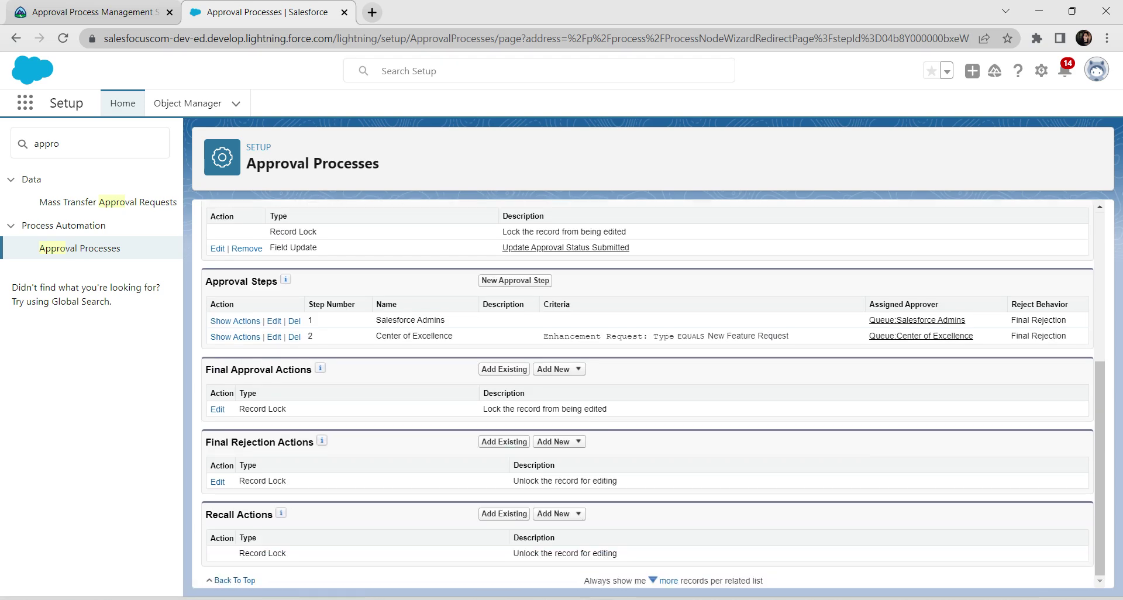
{"action": "left_click", "coordinate": [514, 281]}
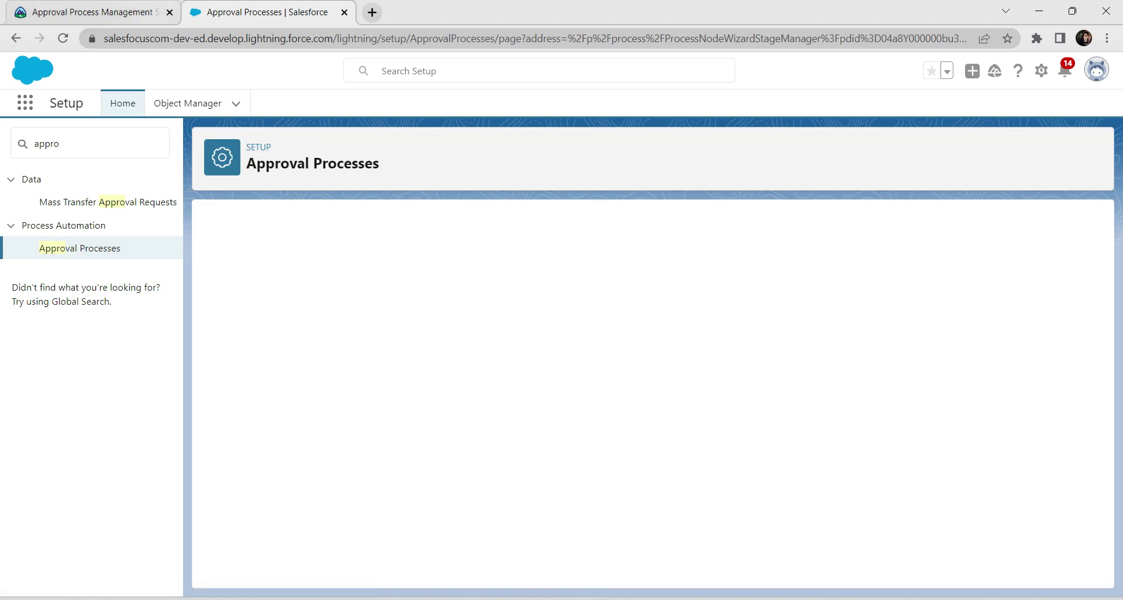
{"action": "left_click", "coordinate": [93, 12]}
{"action": "left_click_drag", "start_coordinate": [654, 360], "coordinate": [699, 359]}
{"action": "key", "text": "ctrl+c"}
{"action": "key", "text": "ctrl+Page_Down"}
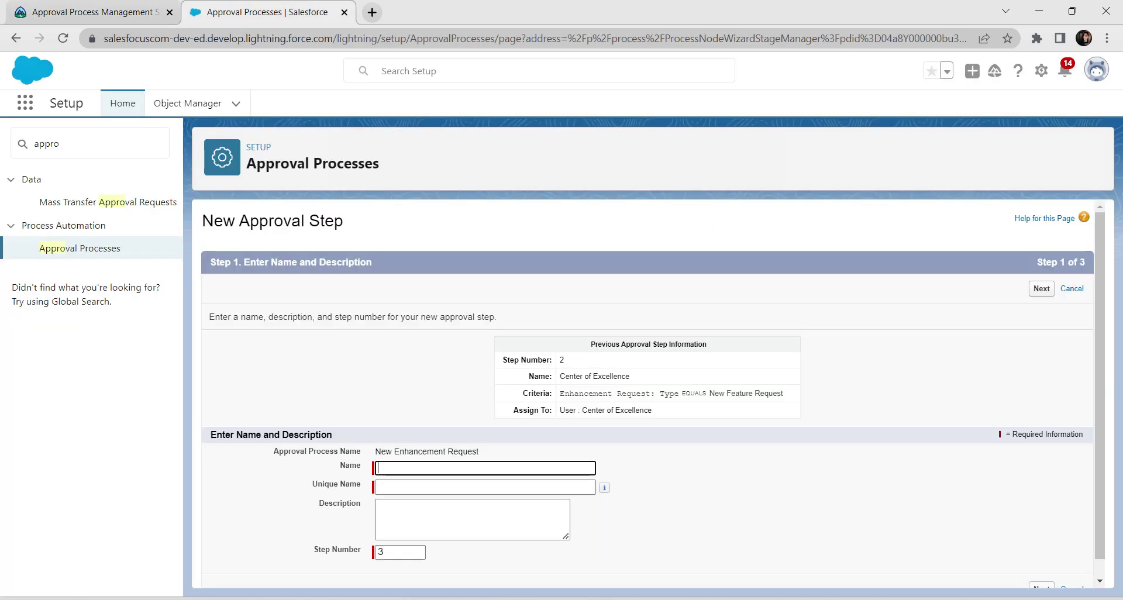
{"action": "key", "text": "ctrl+v"}
{"action": "left_click", "coordinate": [485, 487]}
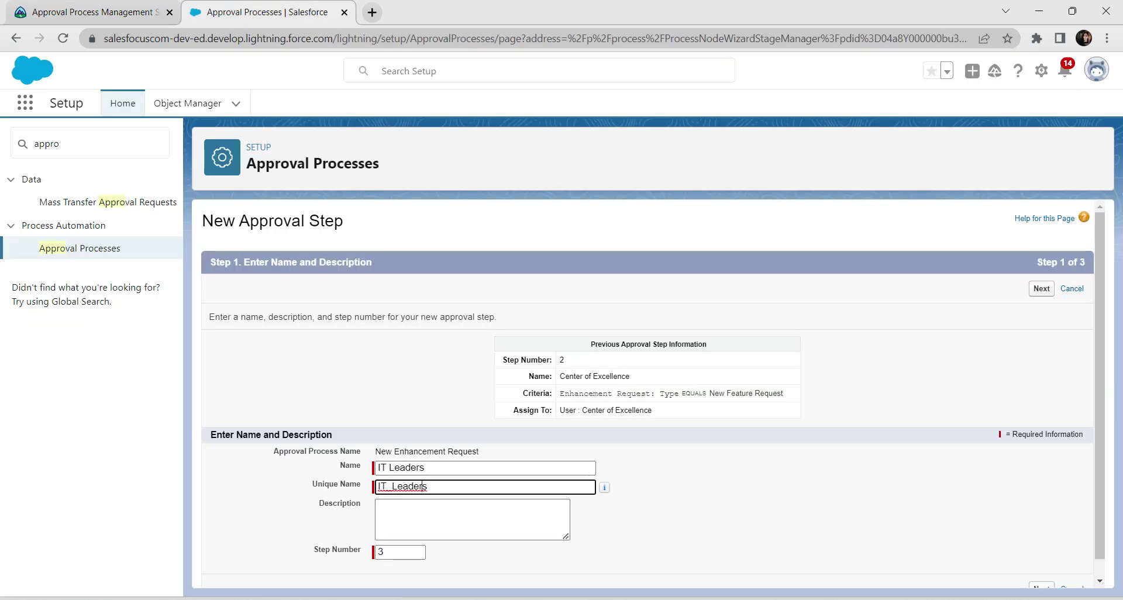
{"action": "scroll", "coordinate": [647, 394], "scroll_direction": "down", "scroll_amount": 1}
{"action": "left_click", "coordinate": [1041, 571]}
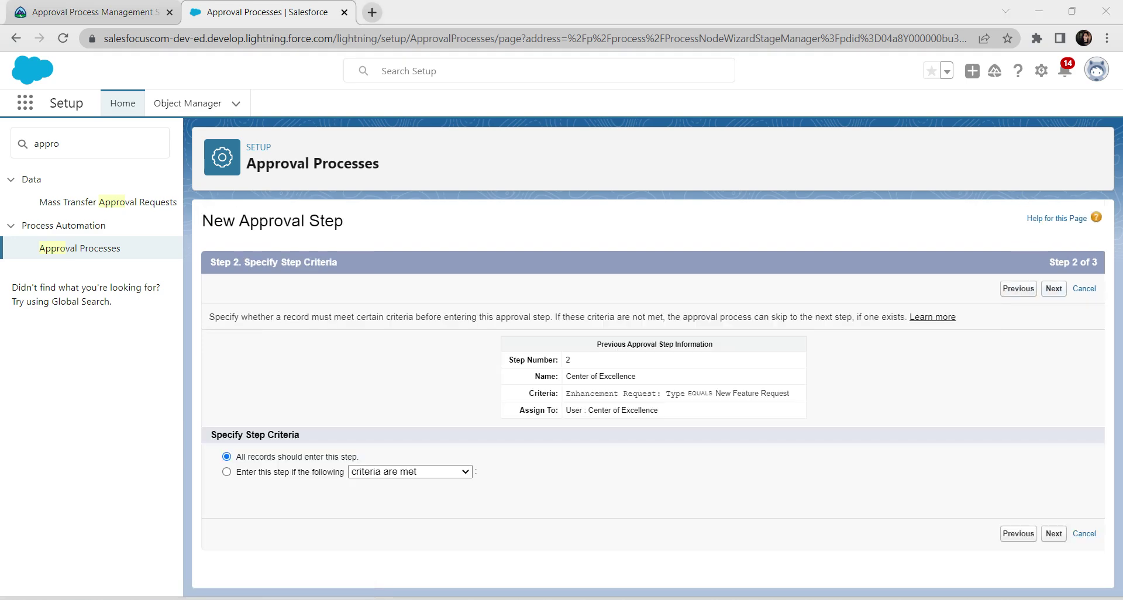
- Restrict entry to the third approval step to records where Enhancement Request: Type equals New Data Integration, and continue to approver selection
{"action": "left_click", "coordinate": [227, 473]}
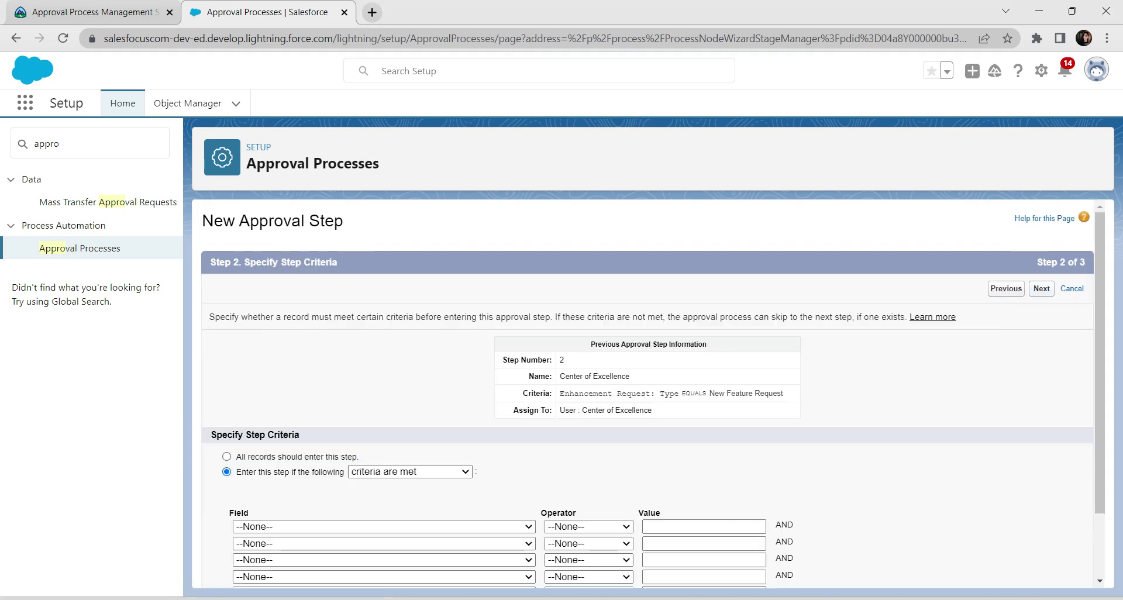
{"action": "scroll", "coordinate": [374, 468], "scroll_direction": "down", "scroll_amount": 2}
{"action": "left_click", "coordinate": [384, 446]}
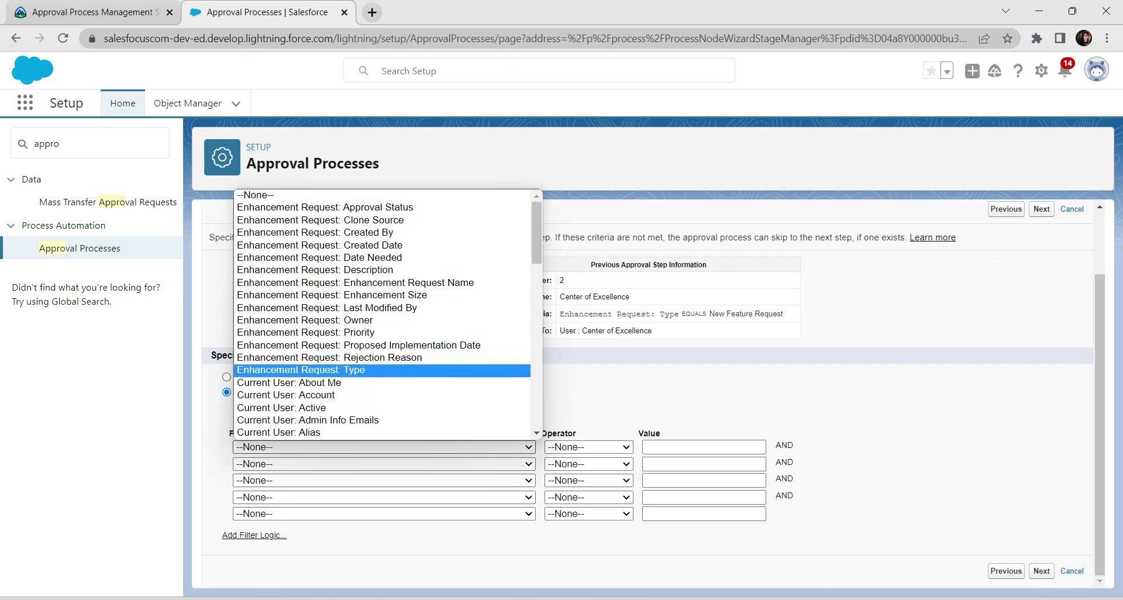
{"action": "left_click", "coordinate": [300, 370]}
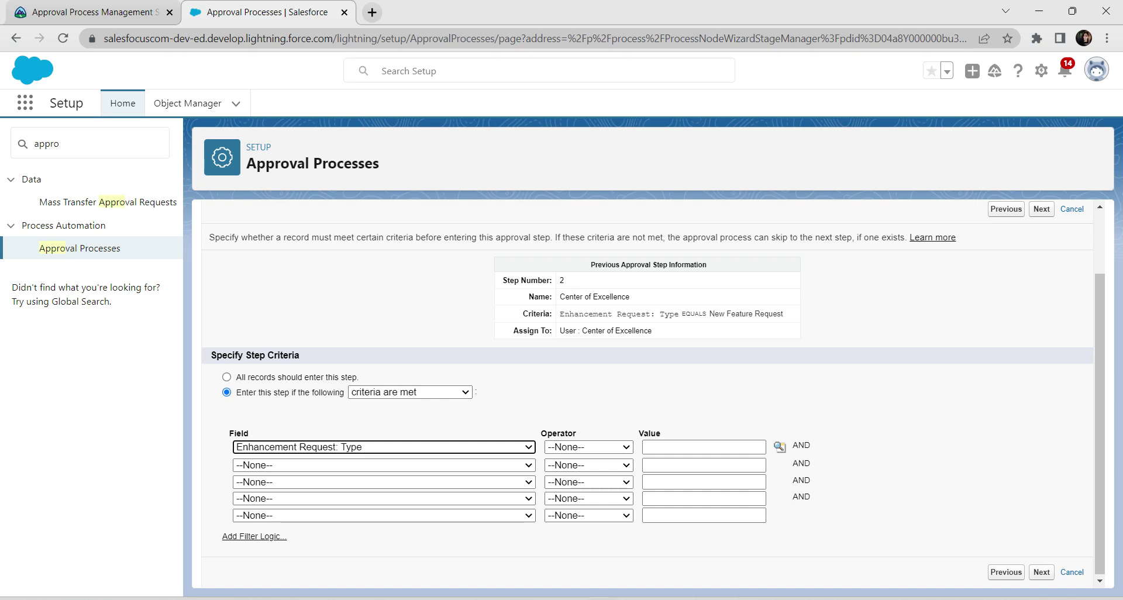
{"action": "left_click", "coordinate": [588, 447]}
{"action": "left_click", "coordinate": [564, 472]}
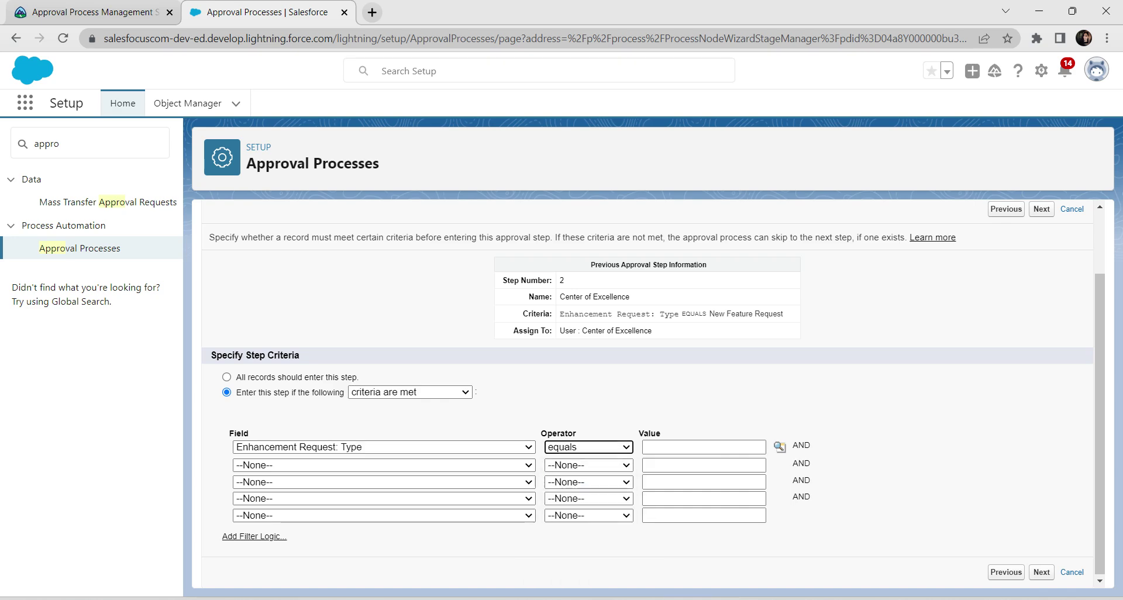
{"action": "left_click", "coordinate": [780, 448]}
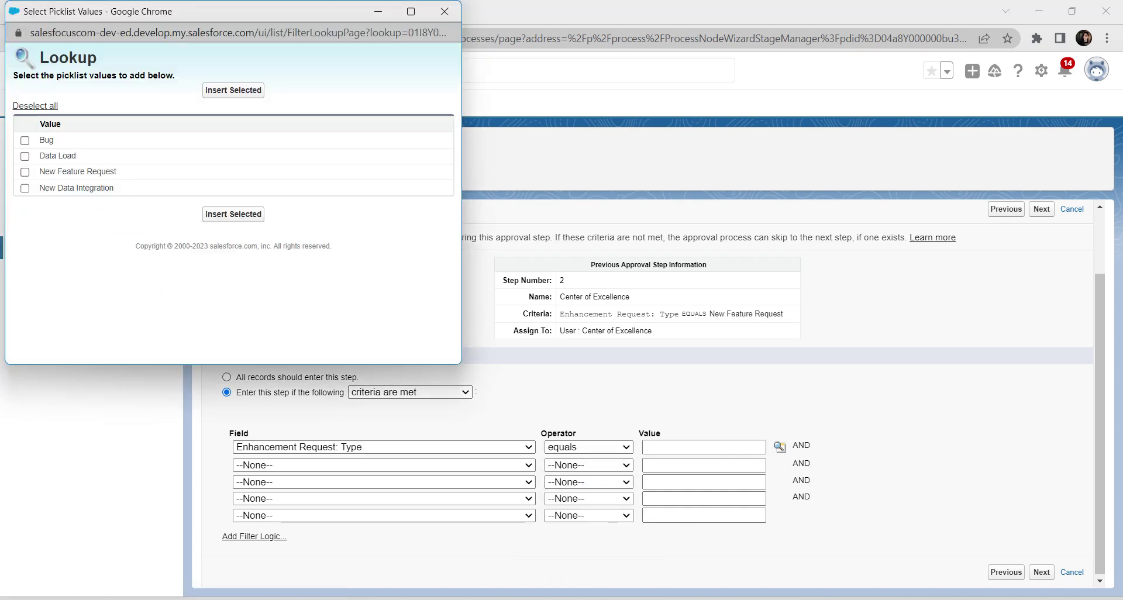
{"action": "left_click", "coordinate": [25, 188]}
{"action": "left_click", "coordinate": [233, 215]}
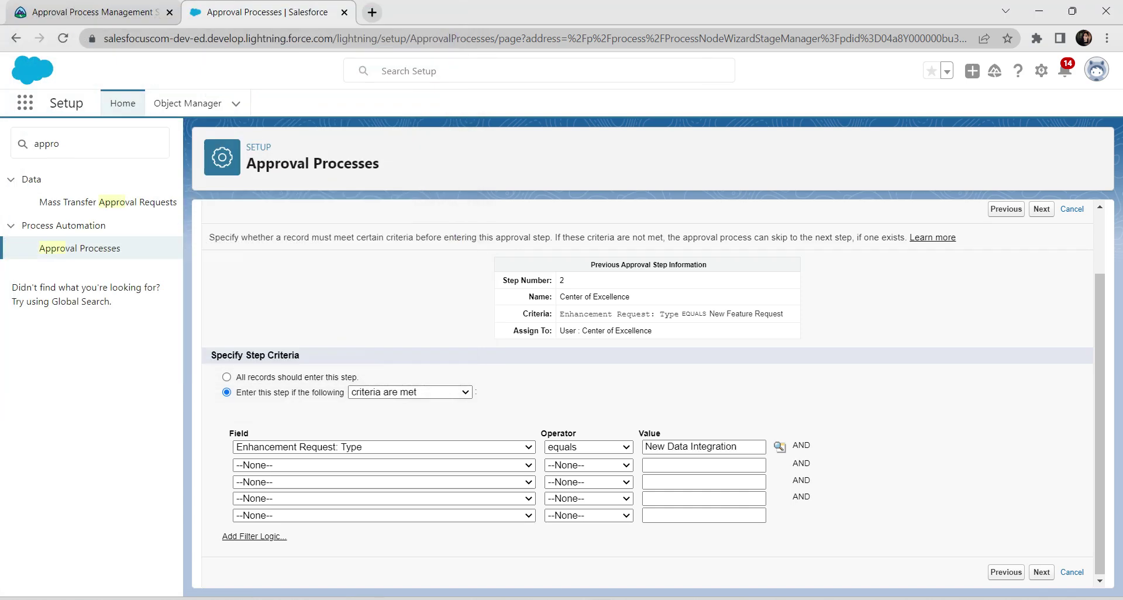
{"action": "left_click", "coordinate": [1041, 210]}
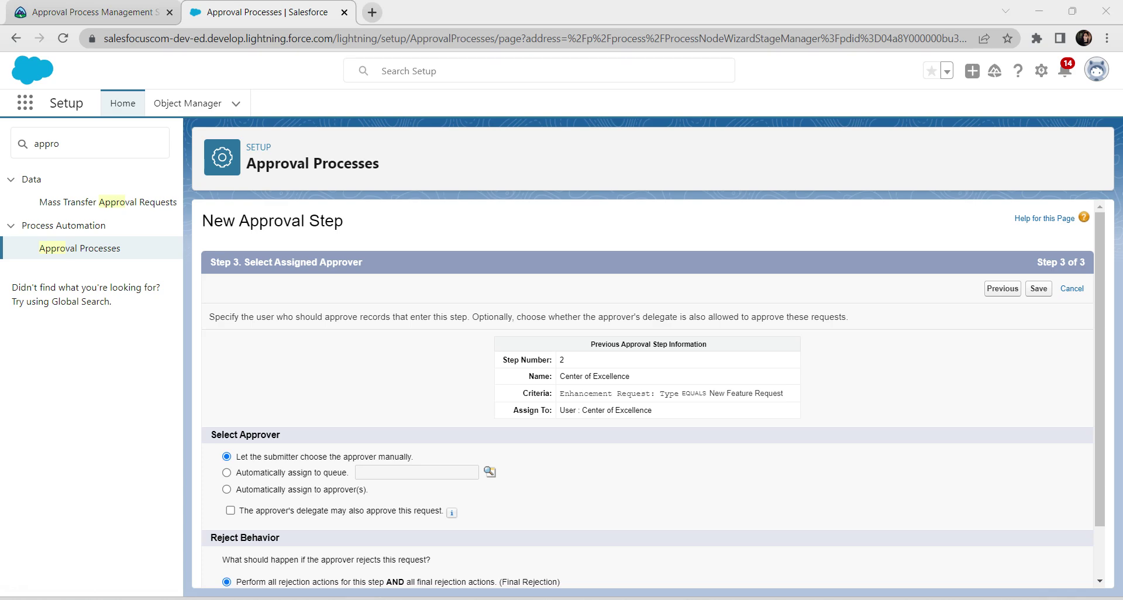
- Automatically assign the third approval step to the IT queue, save it, and return to the process details without adding step actions
{"action": "left_click", "coordinate": [227, 472]}
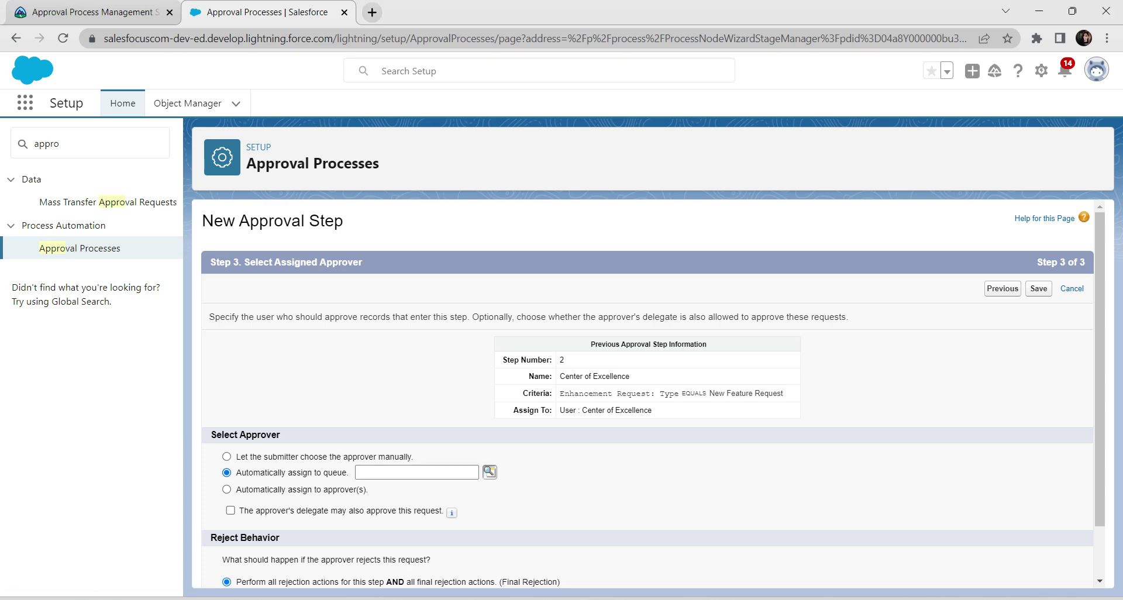
{"action": "left_click", "coordinate": [490, 472]}
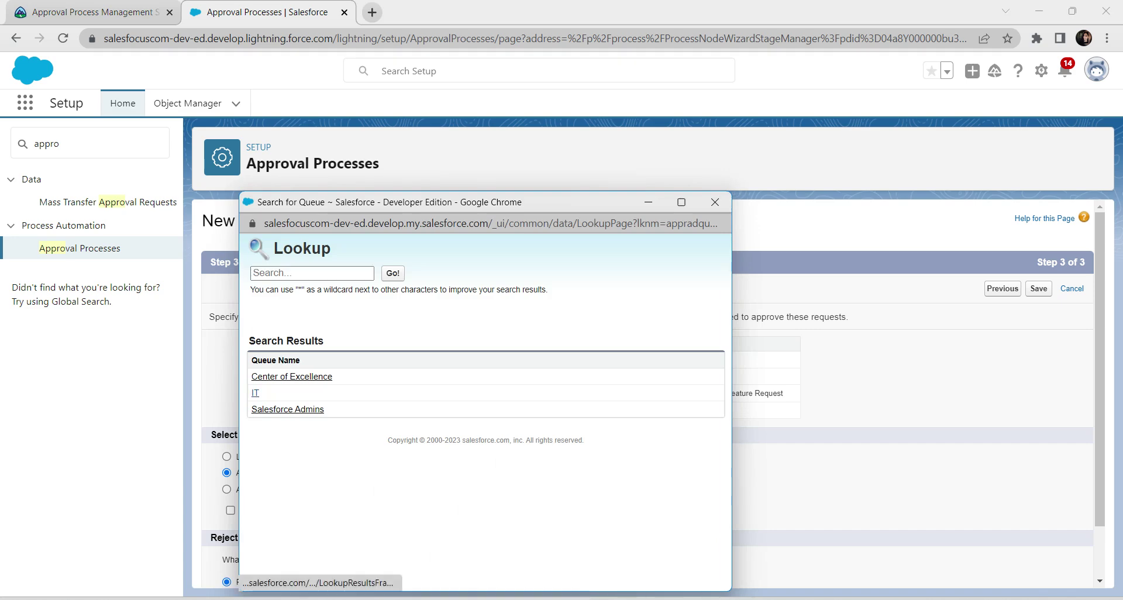
{"action": "left_click", "coordinate": [255, 393]}
{"action": "left_click", "coordinate": [1038, 288]}
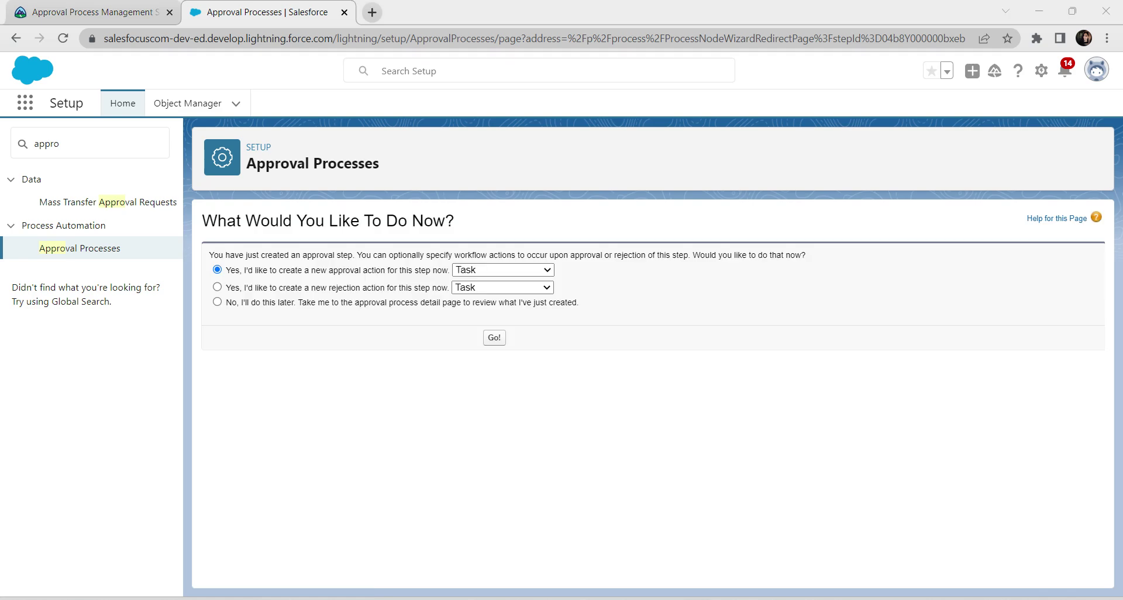
{"action": "left_click", "coordinate": [217, 301]}
{"action": "left_click", "coordinate": [494, 337]}
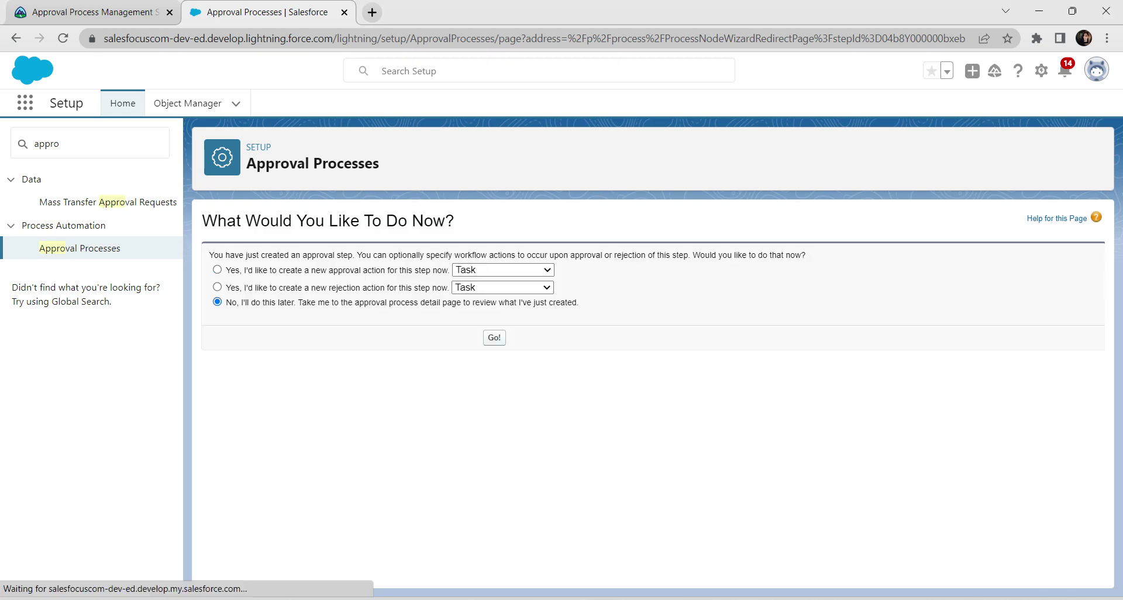
- Edit the Center of Excellence step so records not meeting its criteria go to next step, and save it
{"action": "scroll", "coordinate": [653, 394], "scroll_direction": "down", "scroll_amount": 3}
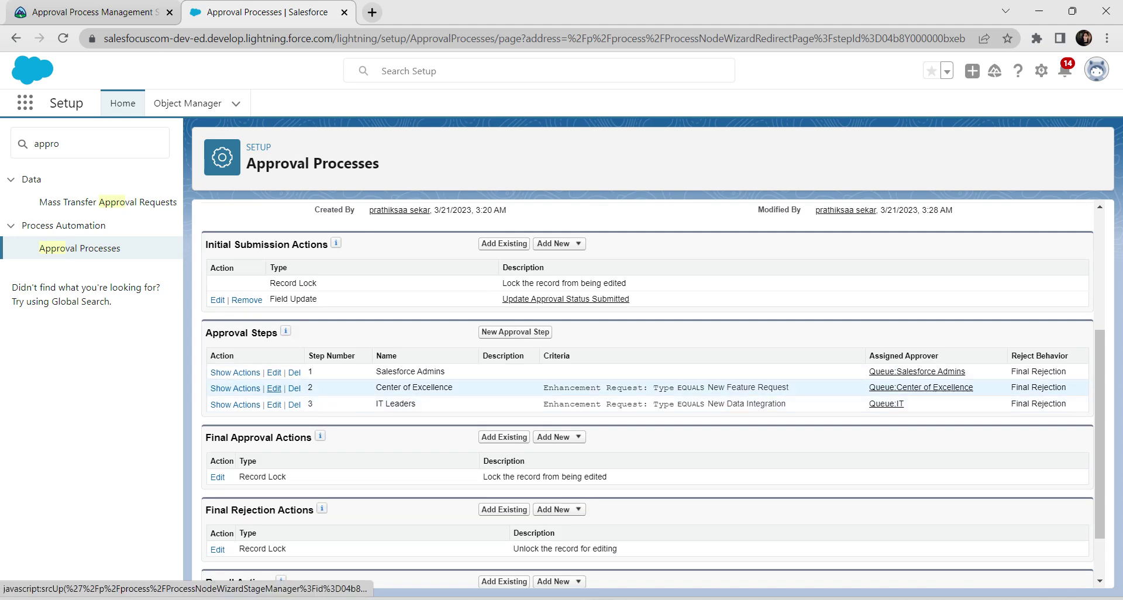
{"action": "left_click", "coordinate": [273, 389]}
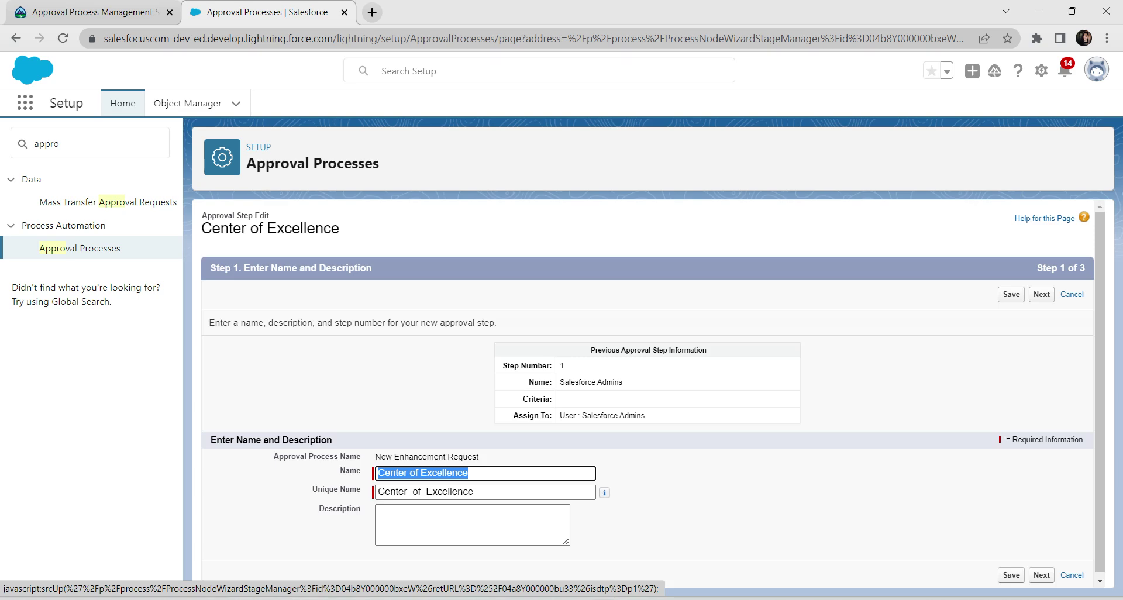
{"action": "scroll", "coordinate": [648, 392], "scroll_direction": "down", "scroll_amount": 1}
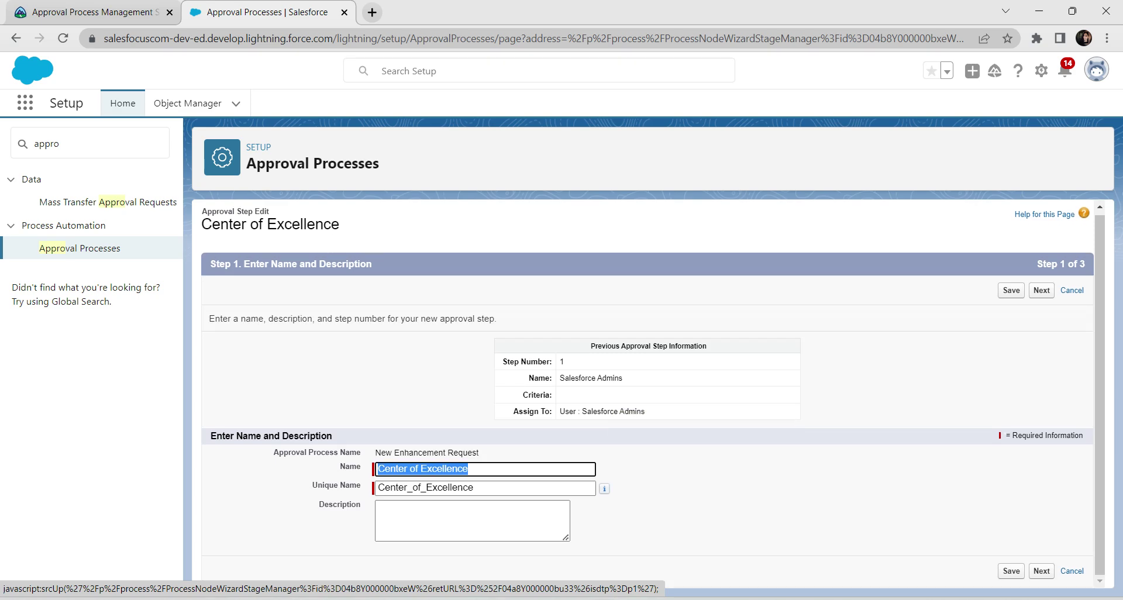
{"action": "left_click", "coordinate": [1042, 290]}
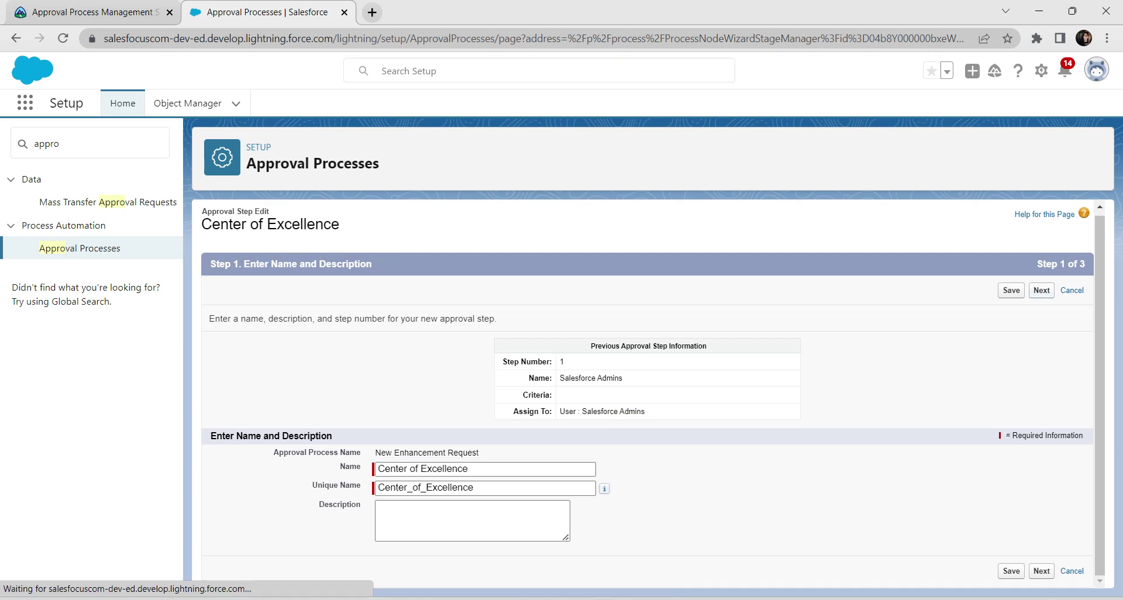
{"action": "scroll", "coordinate": [648, 392], "scroll_direction": "down", "scroll_amount": 2}
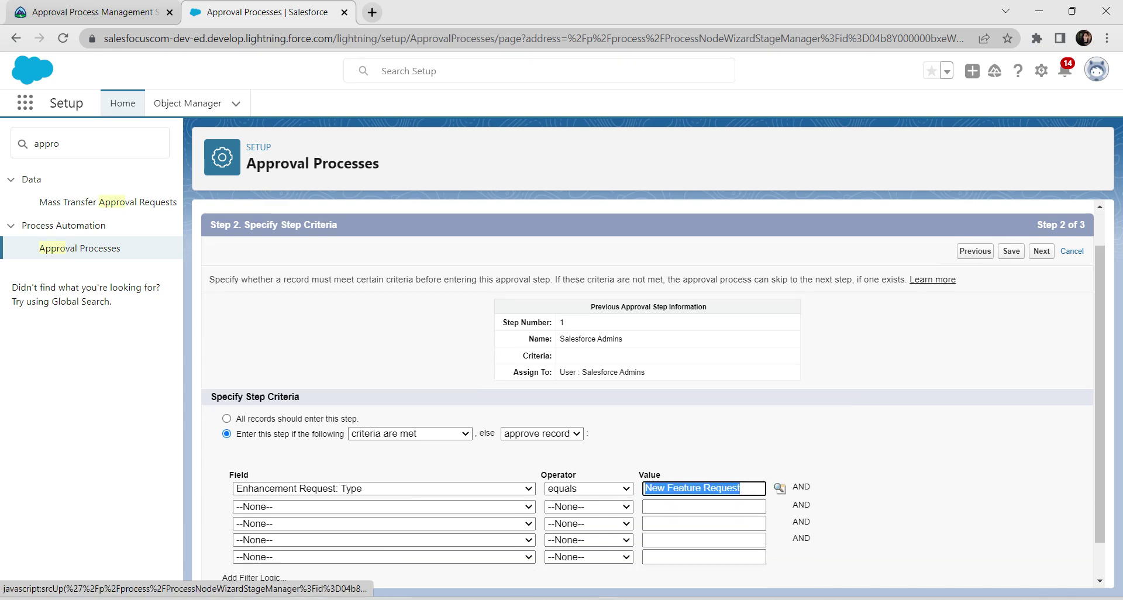
{"action": "left_click", "coordinate": [542, 391]}
{"action": "left_click", "coordinate": [537, 402]}
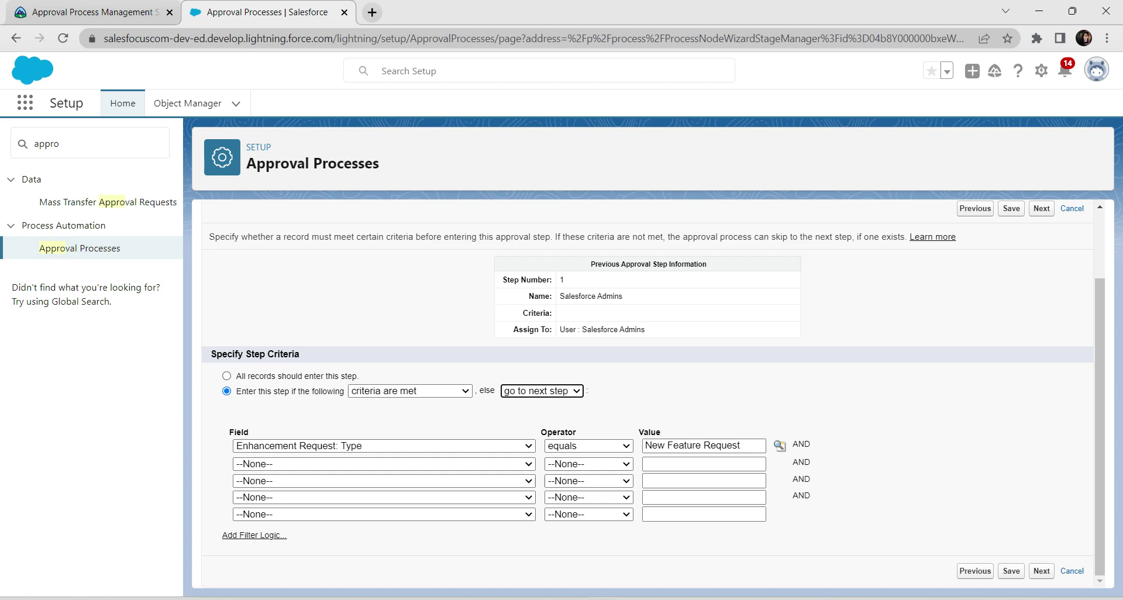
{"action": "left_click", "coordinate": [1011, 571]}
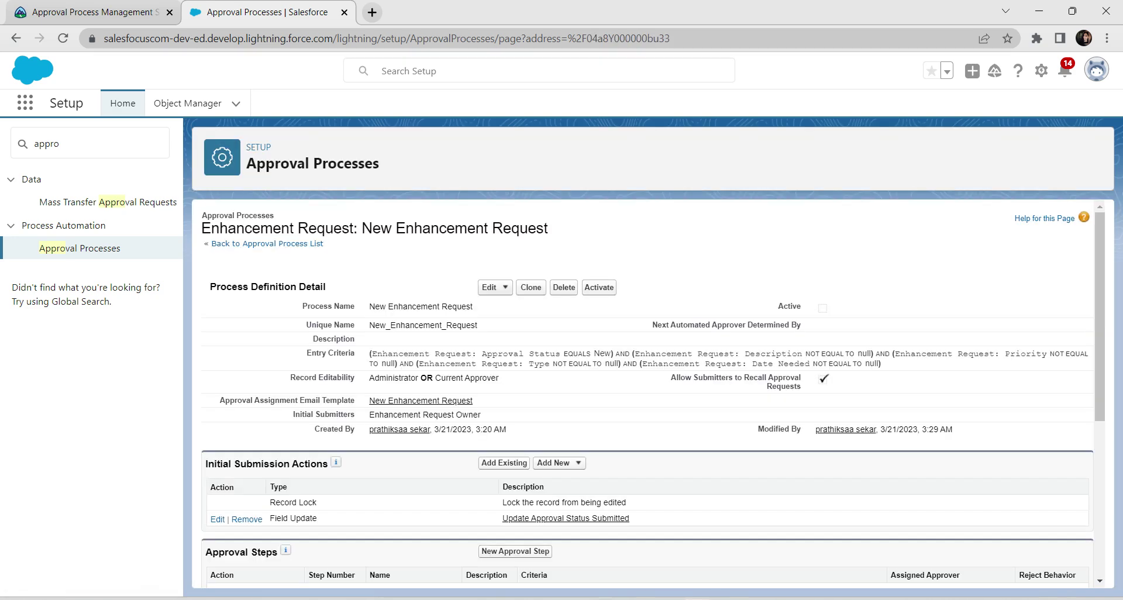
- Add a new email alert to the Center of Excellence step's approval actions, with the description Enhancement Request Approved Alert
{"action": "scroll", "coordinate": [644, 392], "scroll_direction": "down", "scroll_amount": 5}
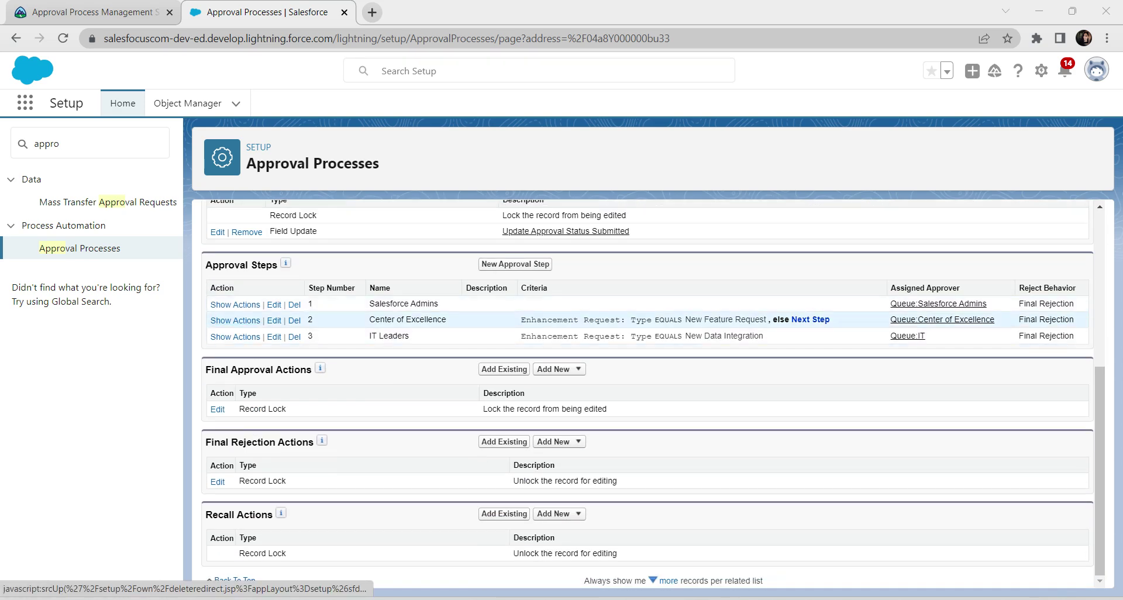
{"action": "left_click", "coordinate": [235, 321]}
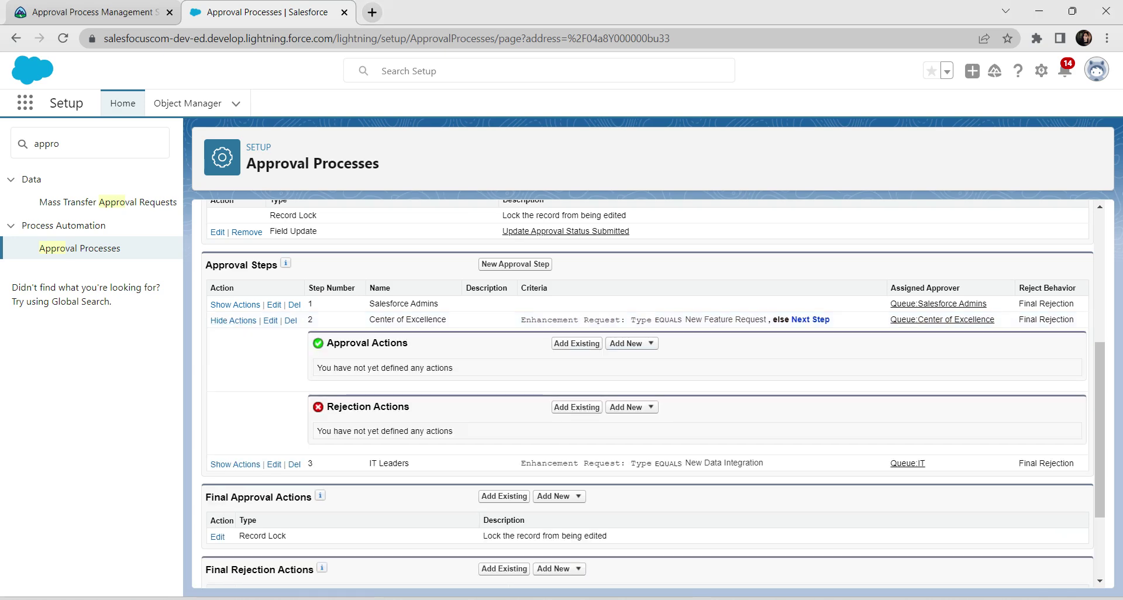
{"action": "left_click", "coordinate": [632, 344]}
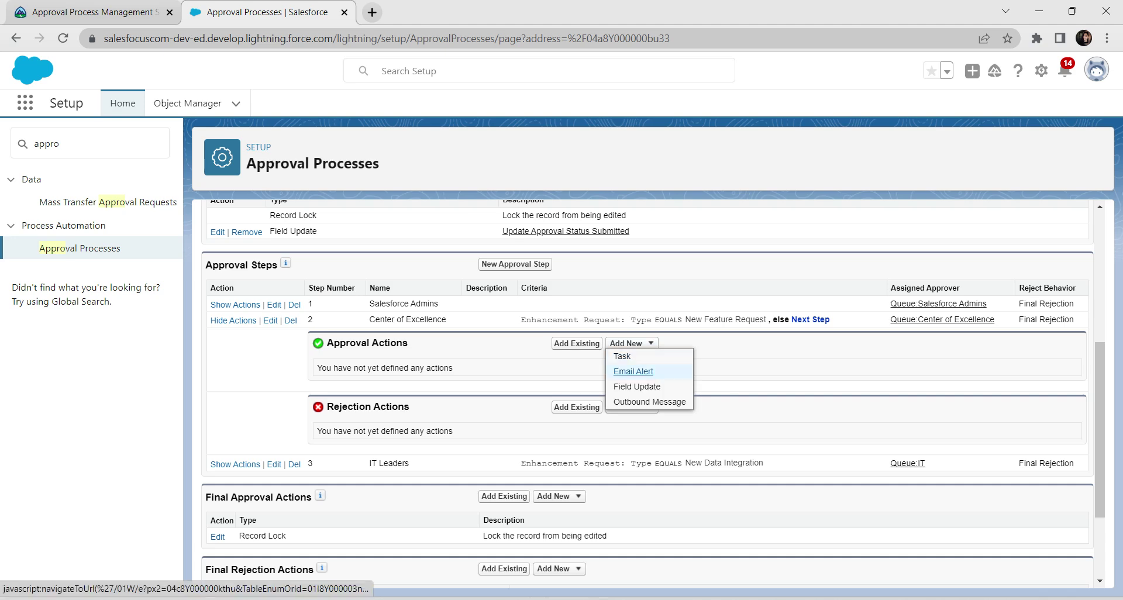
{"action": "left_click", "coordinate": [634, 371]}
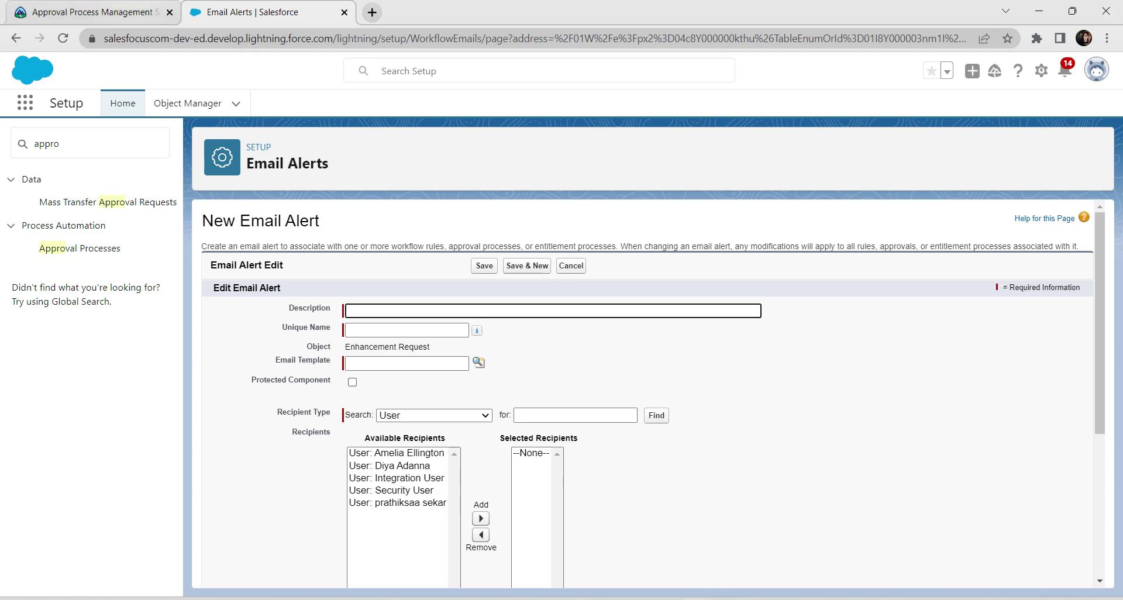
{"action": "left_click", "coordinate": [97, 12]}
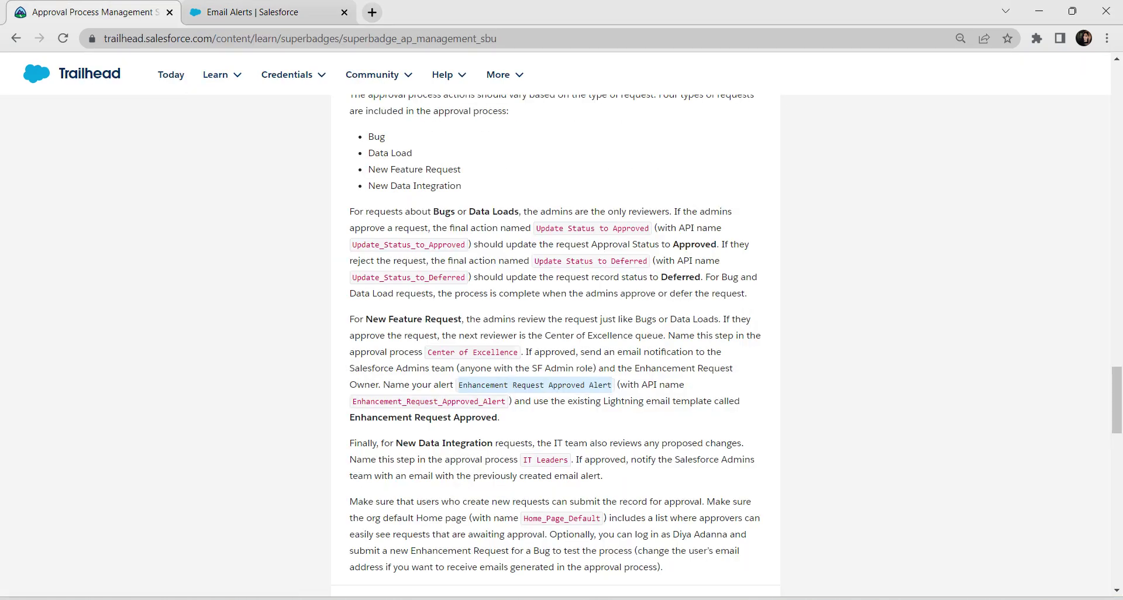
{"action": "key", "text": "ctrl+Tab"}
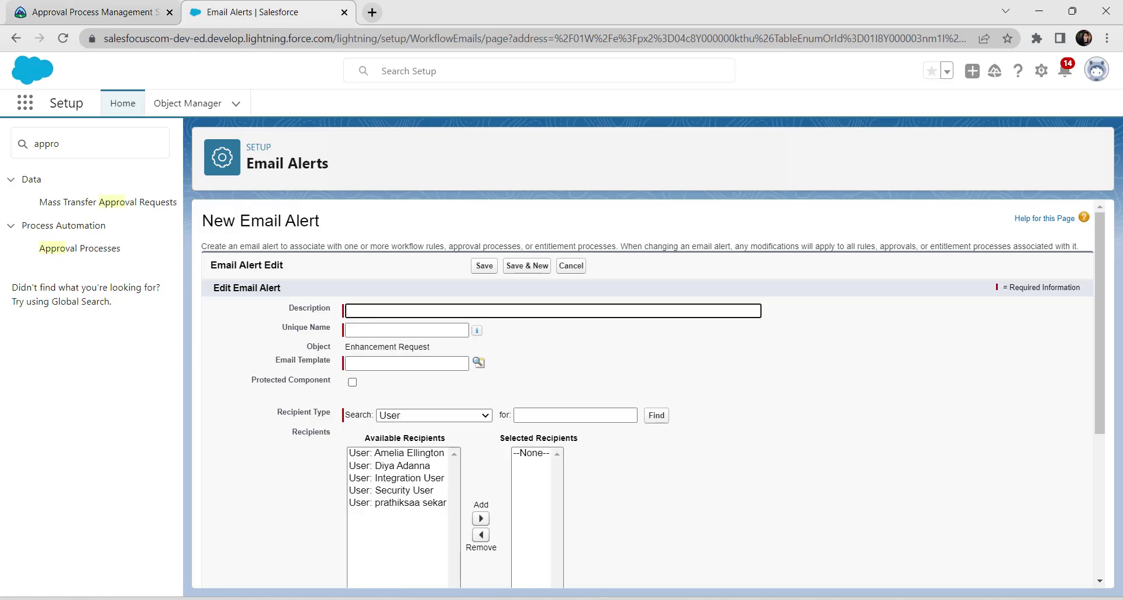
{"action": "type", "text": "Enhancement Request Approved Alert"}
{"action": "key", "text": "Tab"}
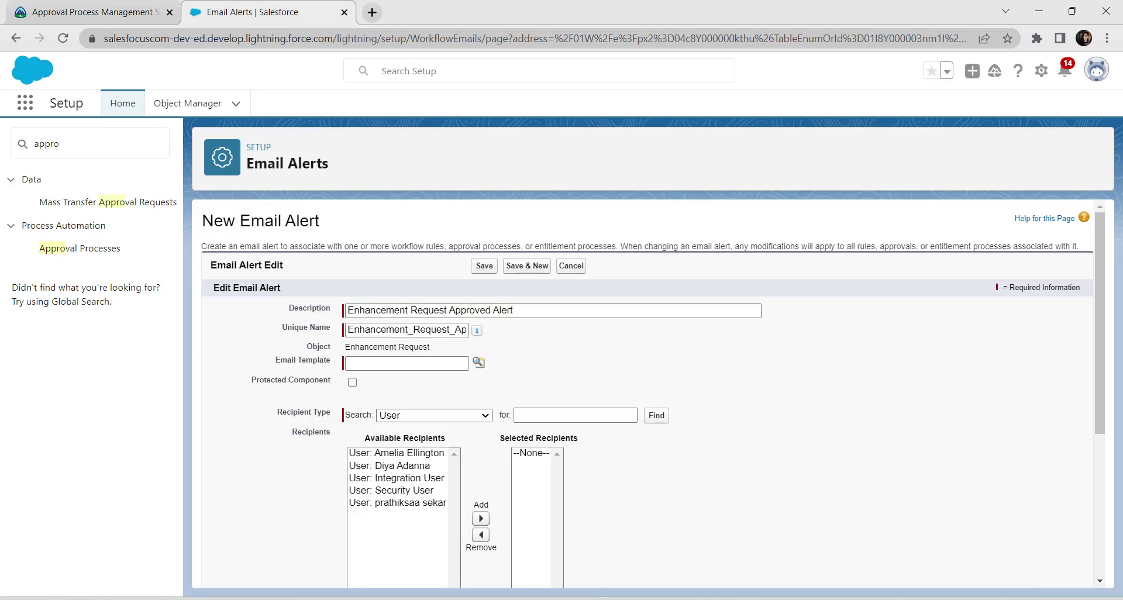
- Set the alert's email template to the Lightning template Enhancement Request Approved
{"action": "left_click", "coordinate": [434, 416]}
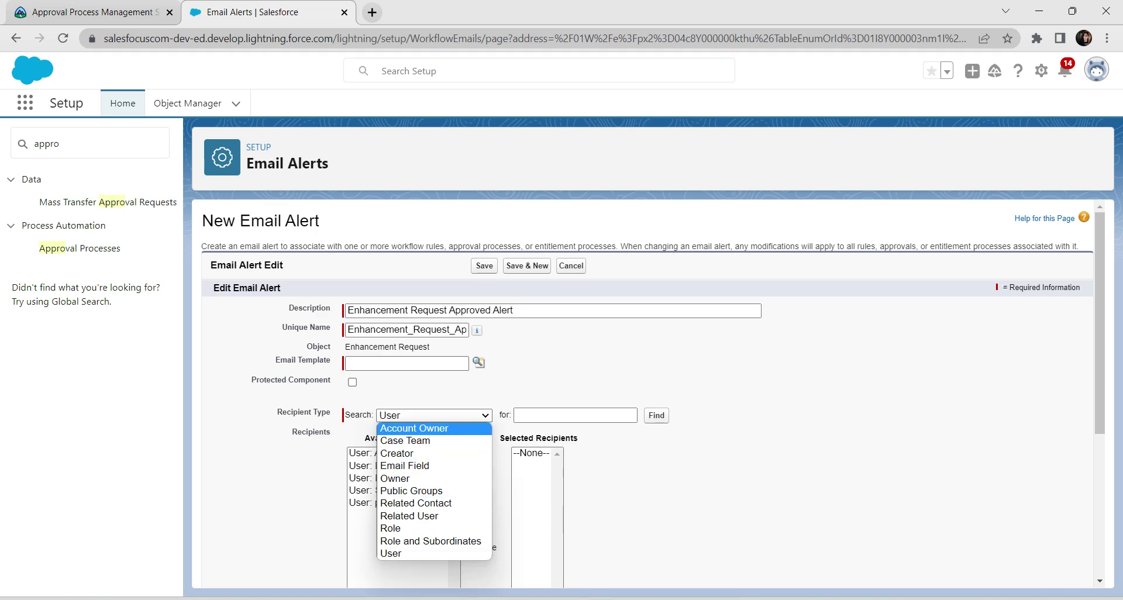
{"action": "left_click", "coordinate": [479, 363]}
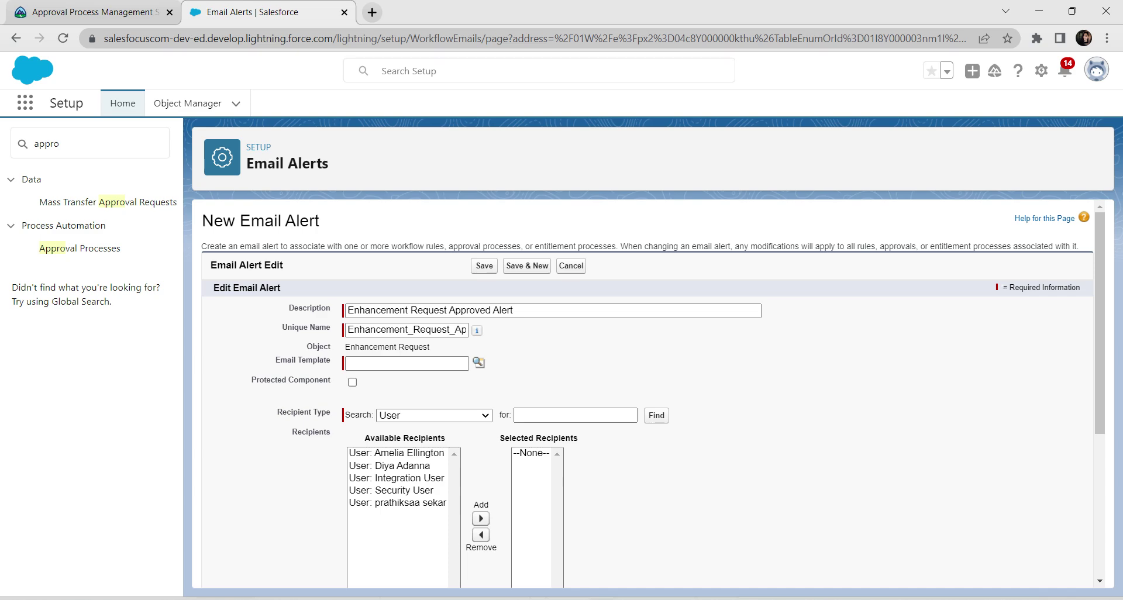
{"action": "left_click", "coordinate": [479, 363]}
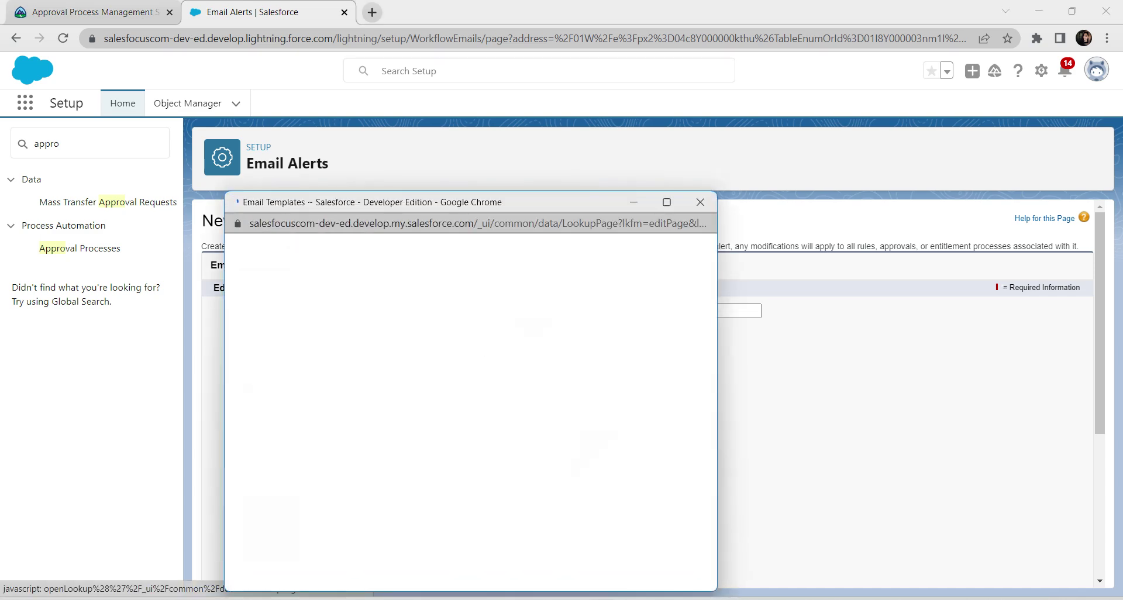
{"action": "left_click", "coordinate": [265, 273]}
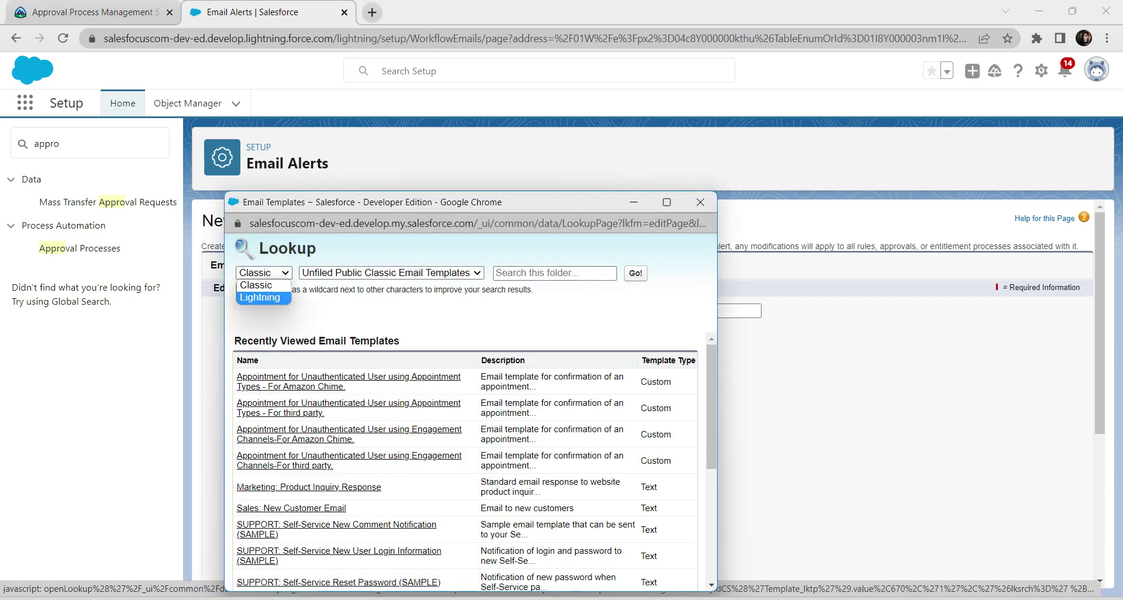
{"action": "left_click", "coordinate": [260, 298]}
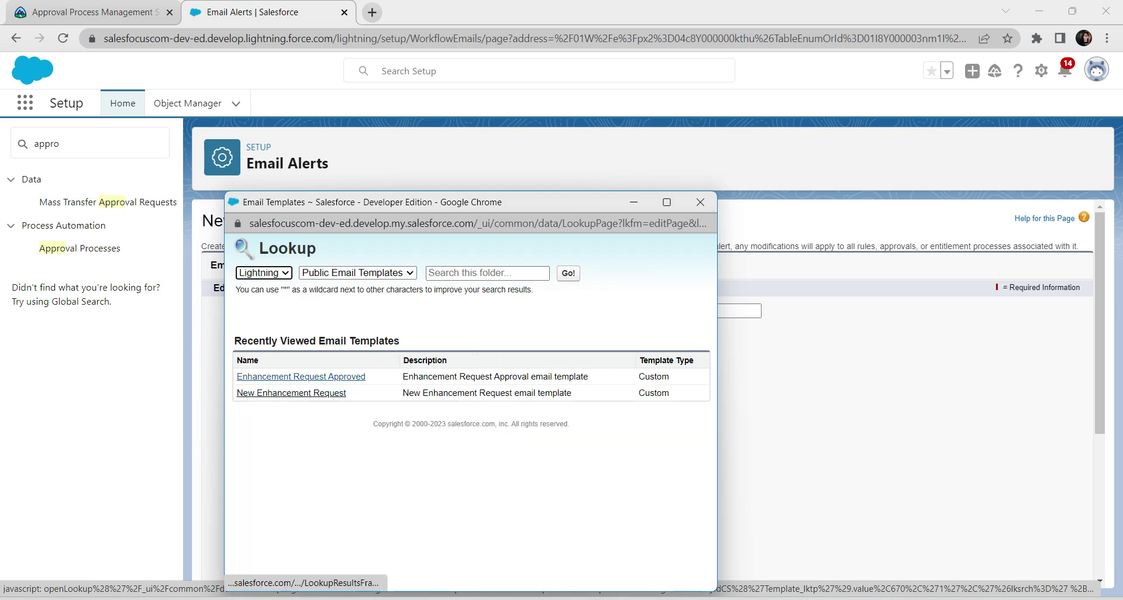
{"action": "left_click", "coordinate": [301, 377]}
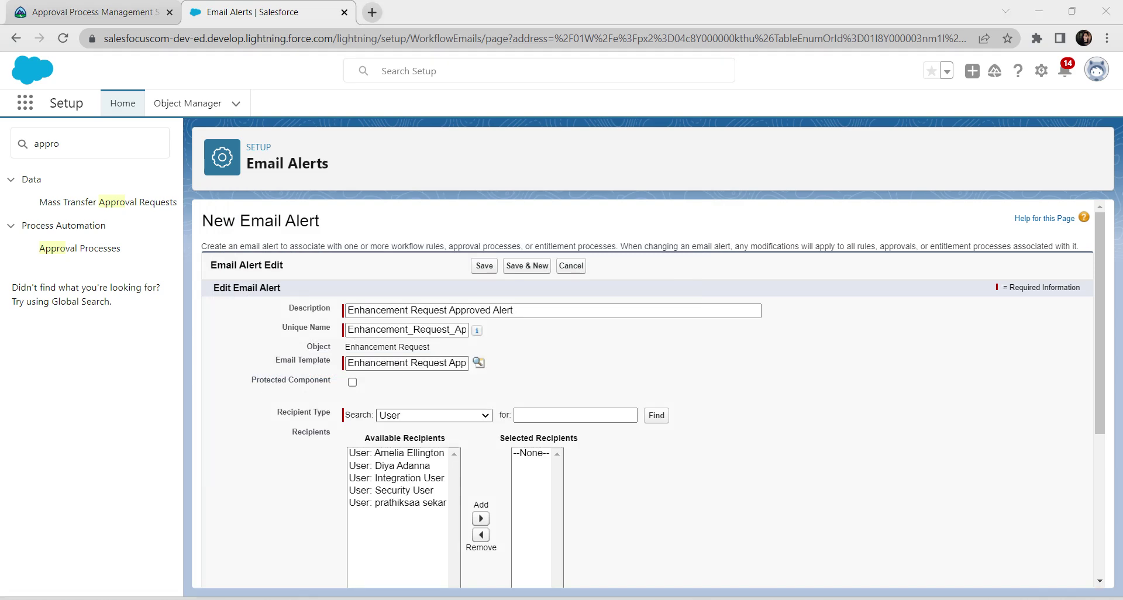
- Add the SF Admin role to the email alert's selected recipients
{"action": "left_click", "coordinate": [433, 415]}
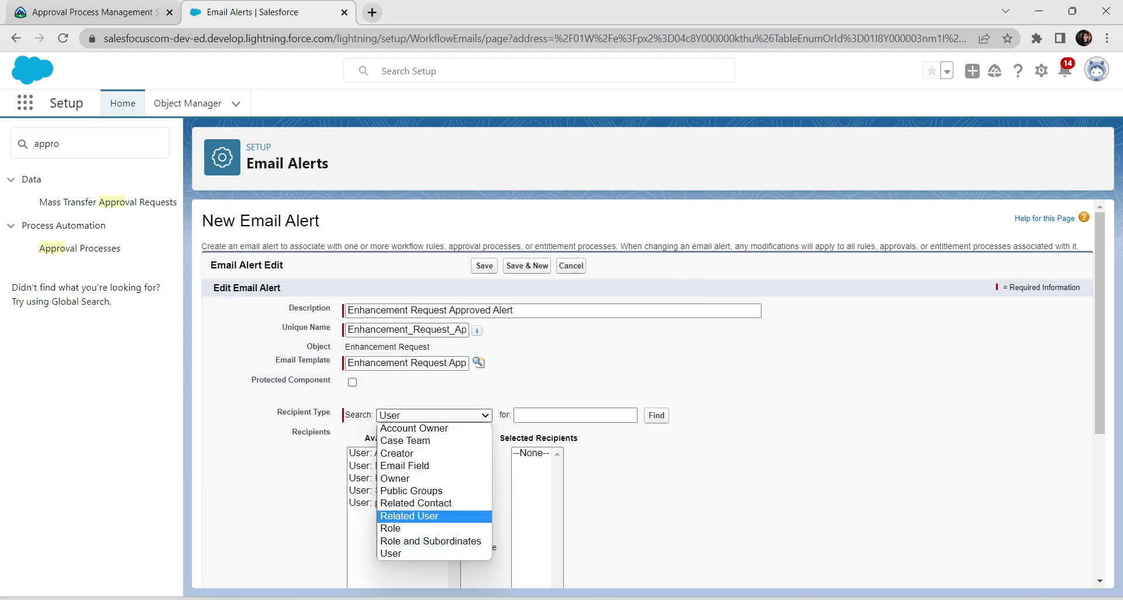
{"action": "left_click", "coordinate": [409, 529]}
{"action": "scroll", "coordinate": [435, 518], "scroll_direction": "down", "scroll_amount": 1}
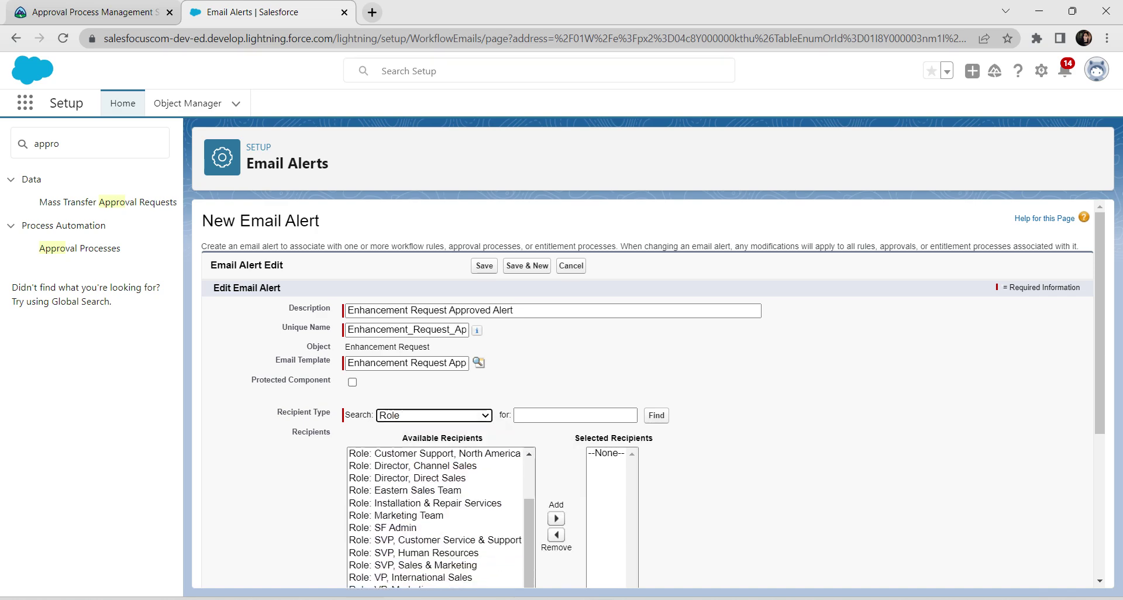
{"action": "left_click", "coordinate": [384, 528]}
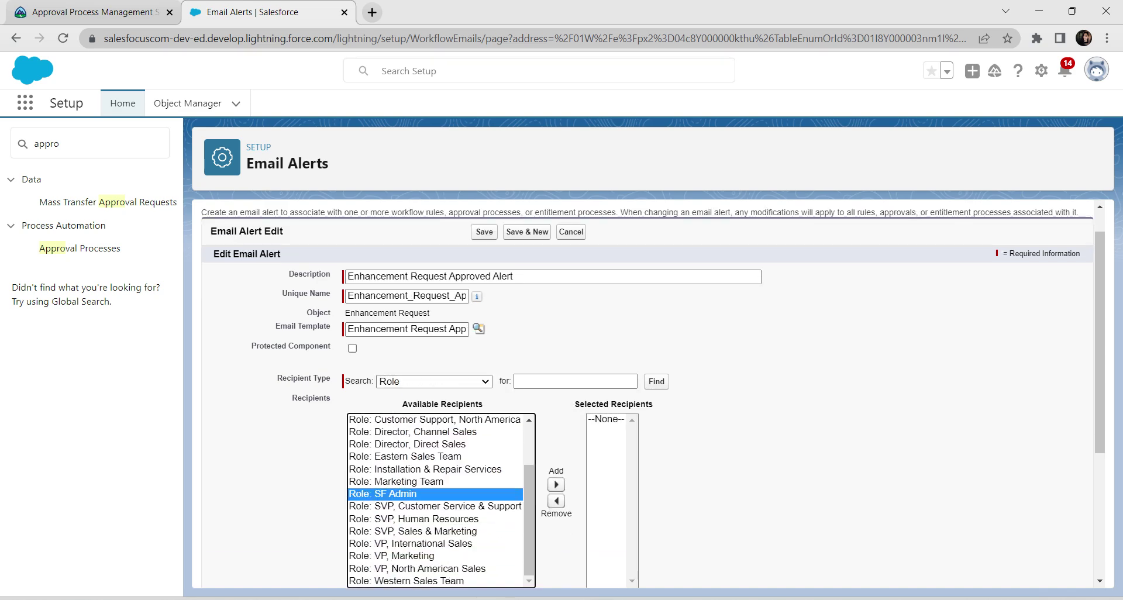
{"action": "left_click", "coordinate": [556, 485]}
- Add the Enhancement Request Owner to the email alert's selected recipients and save the alert
{"action": "left_click", "coordinate": [434, 382]}
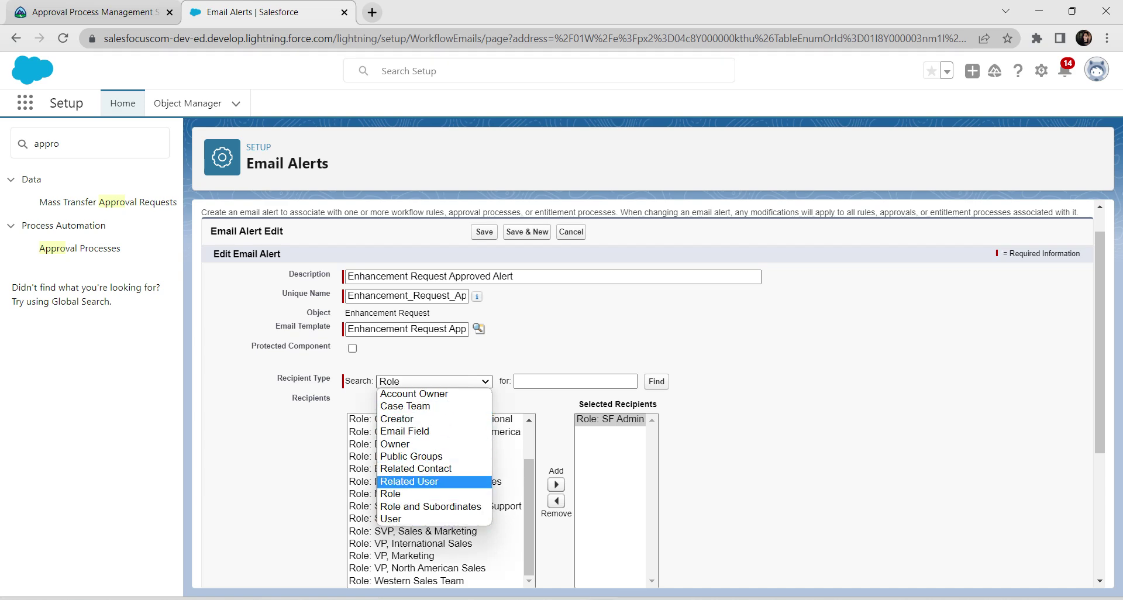
{"action": "left_click", "coordinate": [404, 444]}
{"action": "left_click", "coordinate": [413, 420]}
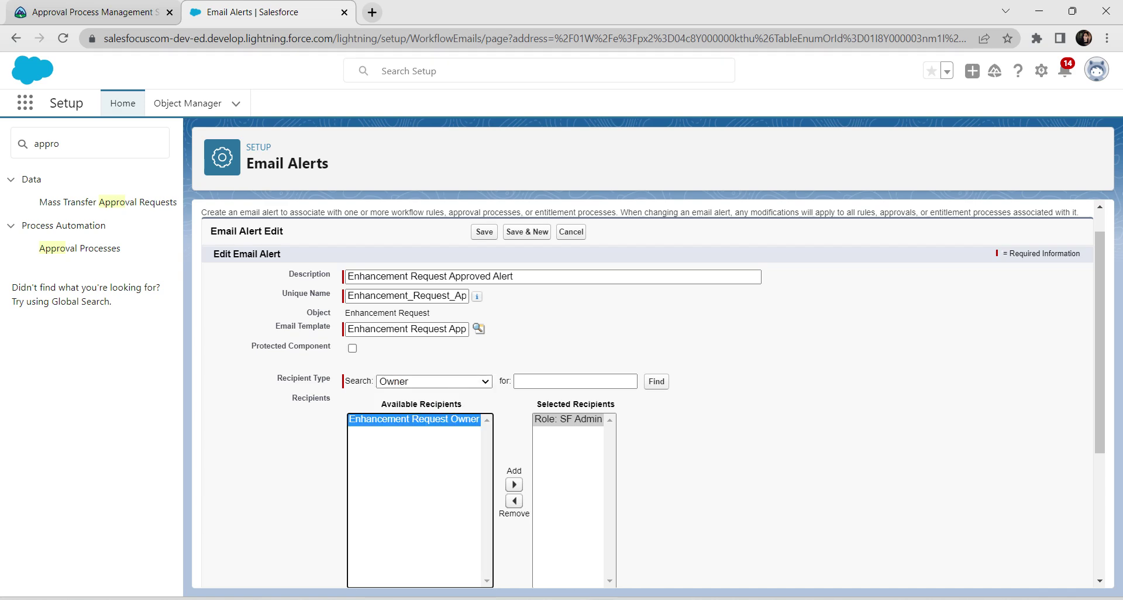
{"action": "left_click", "coordinate": [514, 484]}
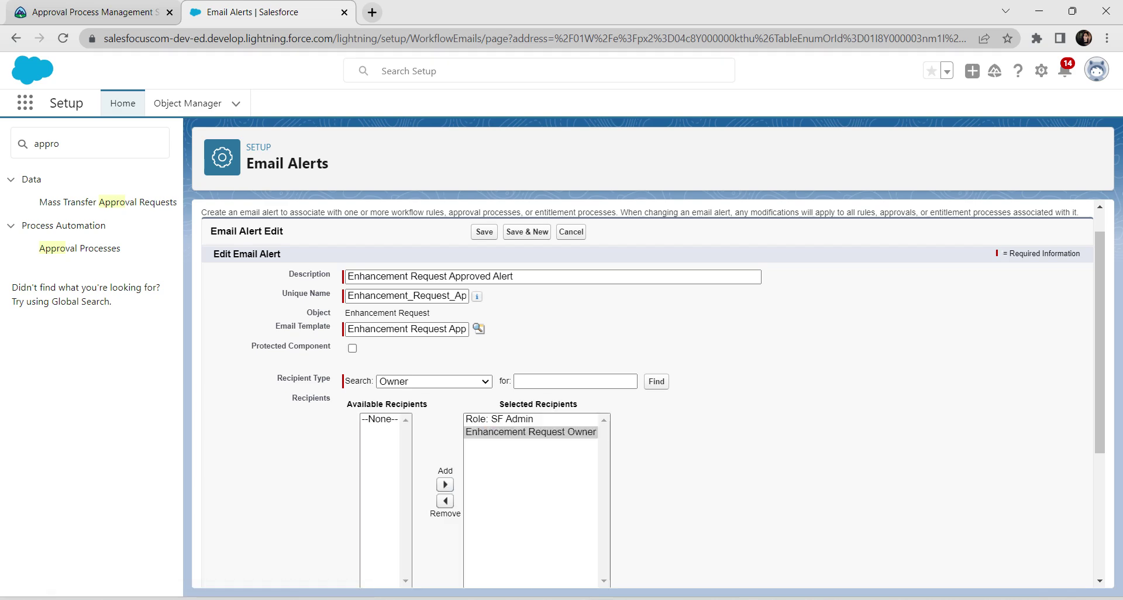
{"action": "scroll", "coordinate": [644, 392], "scroll_direction": "down", "scroll_amount": 4}
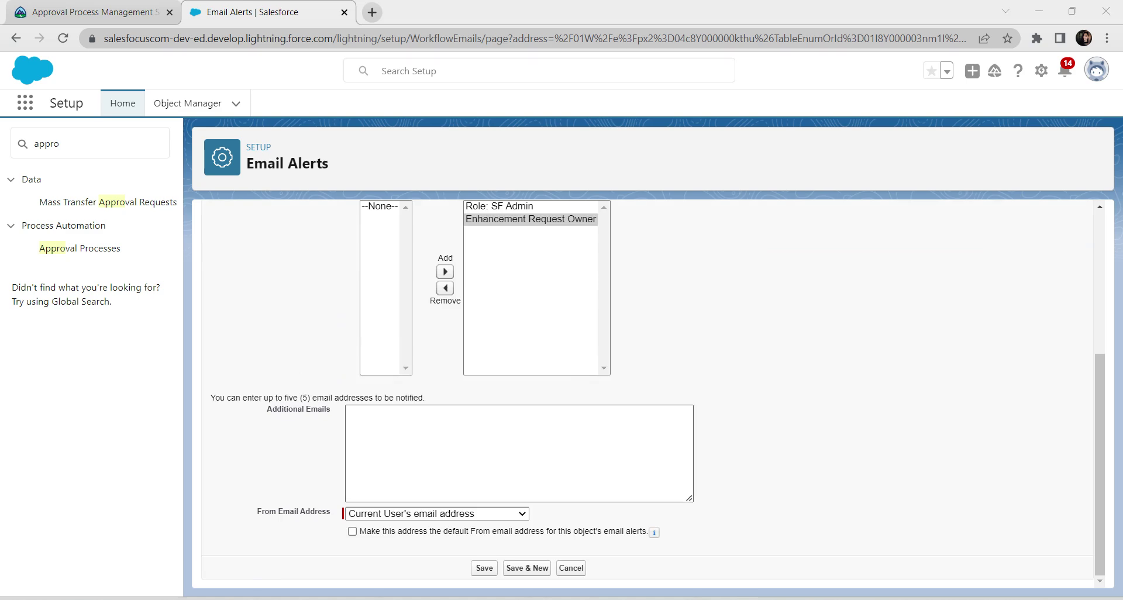
{"action": "left_click", "coordinate": [484, 569]}
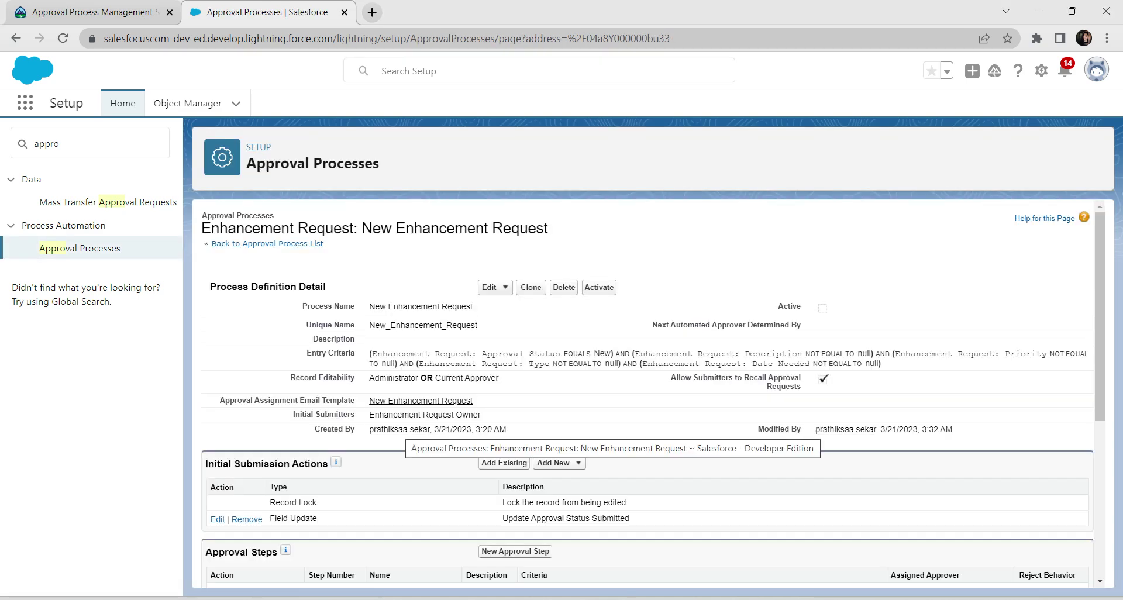
- Start adding an existing action to the IT Leaders step's approval actions, with Email Alert as the action type
{"action": "scroll", "coordinate": [235, 405], "scroll_direction": "down", "scroll_amount": 4}
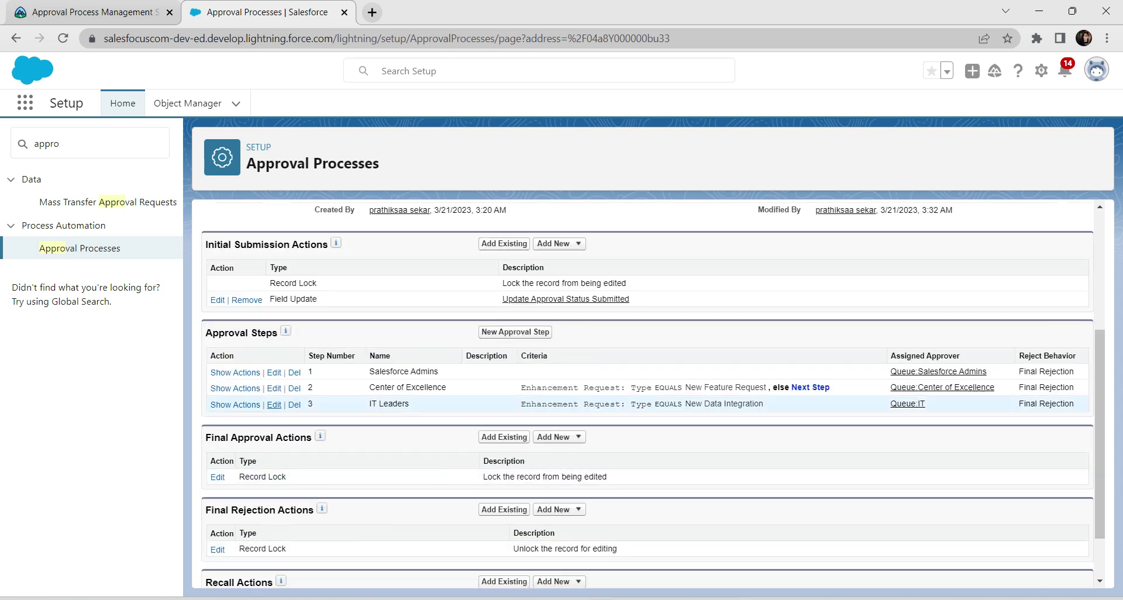
{"action": "left_click", "coordinate": [236, 405]}
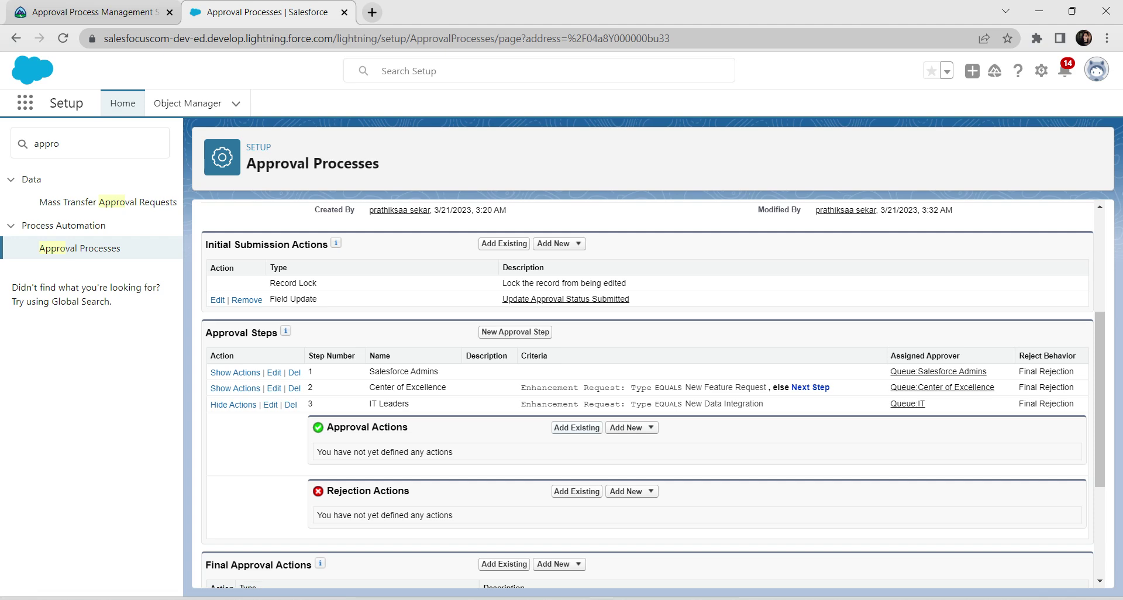
{"action": "left_click", "coordinate": [577, 427]}
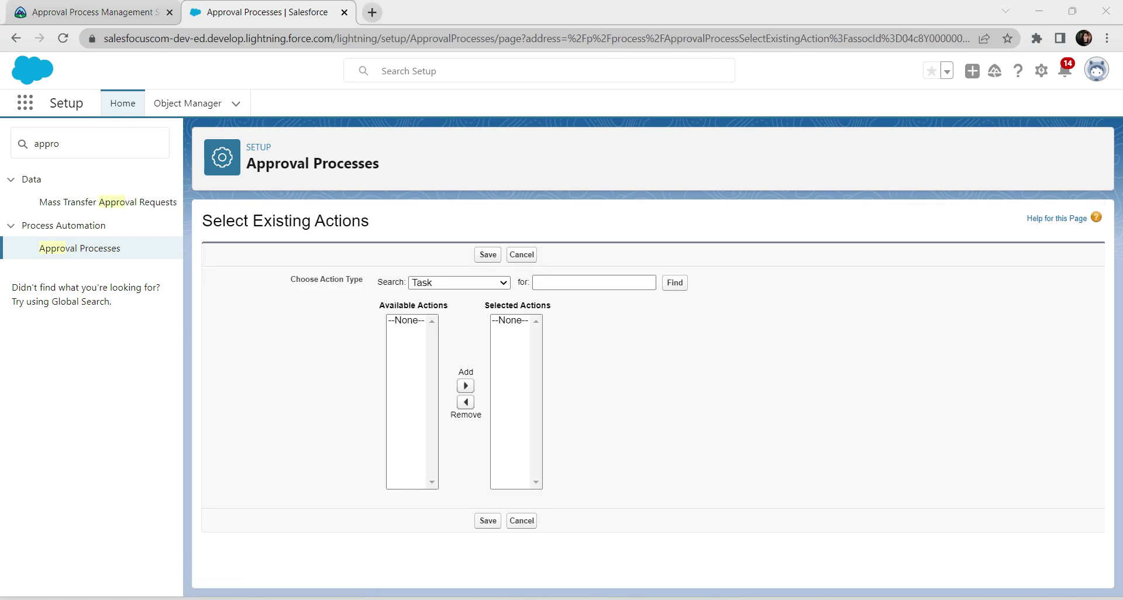
{"action": "left_click", "coordinate": [459, 283]}
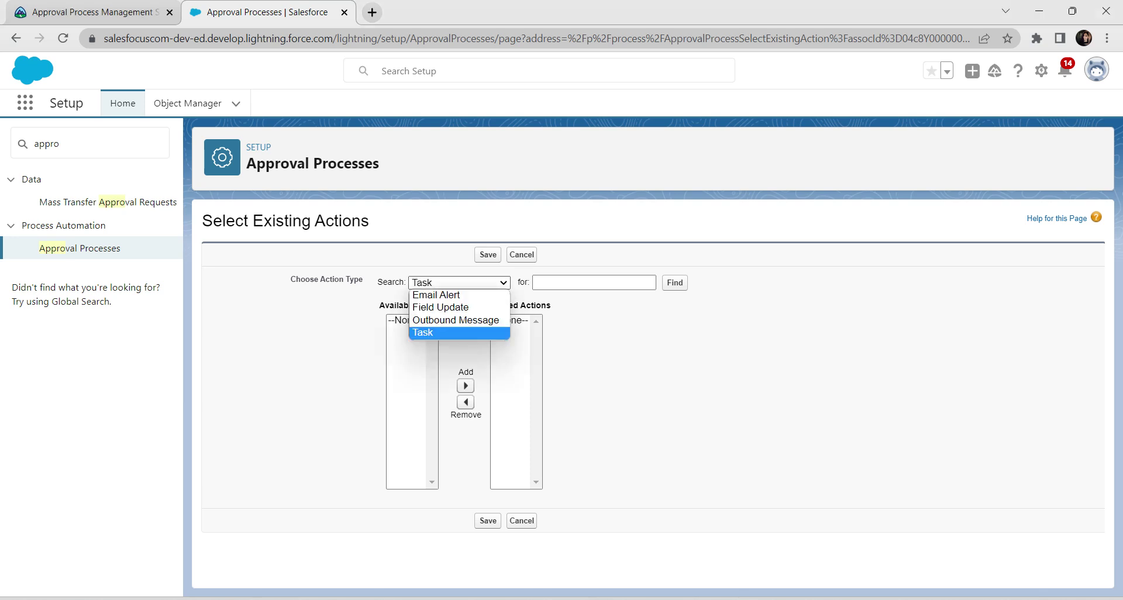
{"action": "key", "text": "Return"}
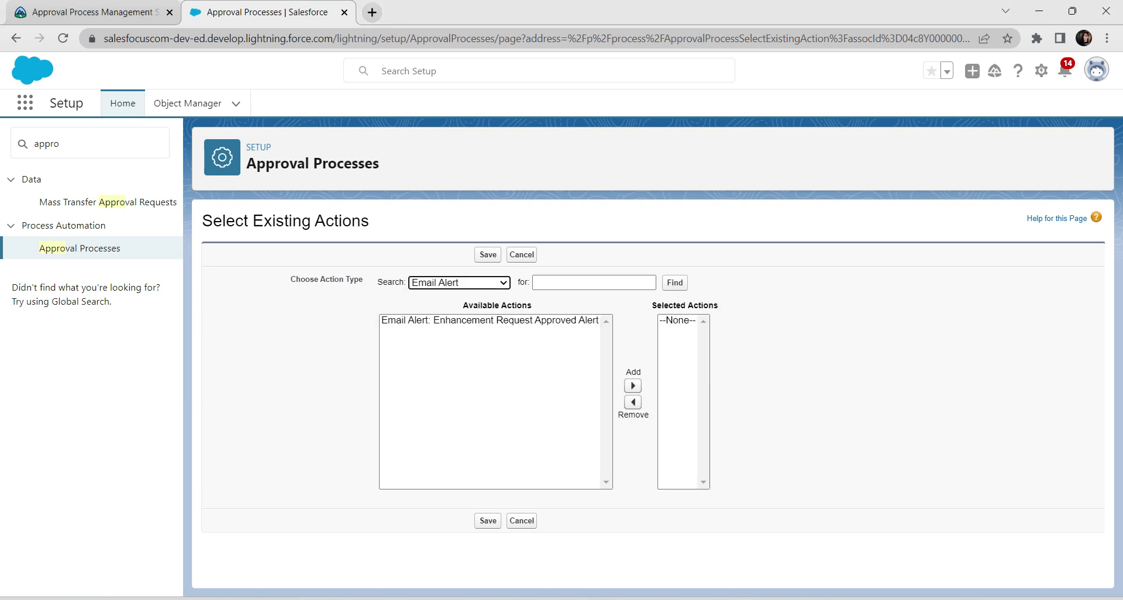
- Check which existing field updates, outbound messages and tasks are available, and return to the Email Alert action type
{"action": "key", "text": "alt+Down"}
{"action": "key", "text": "Down"}
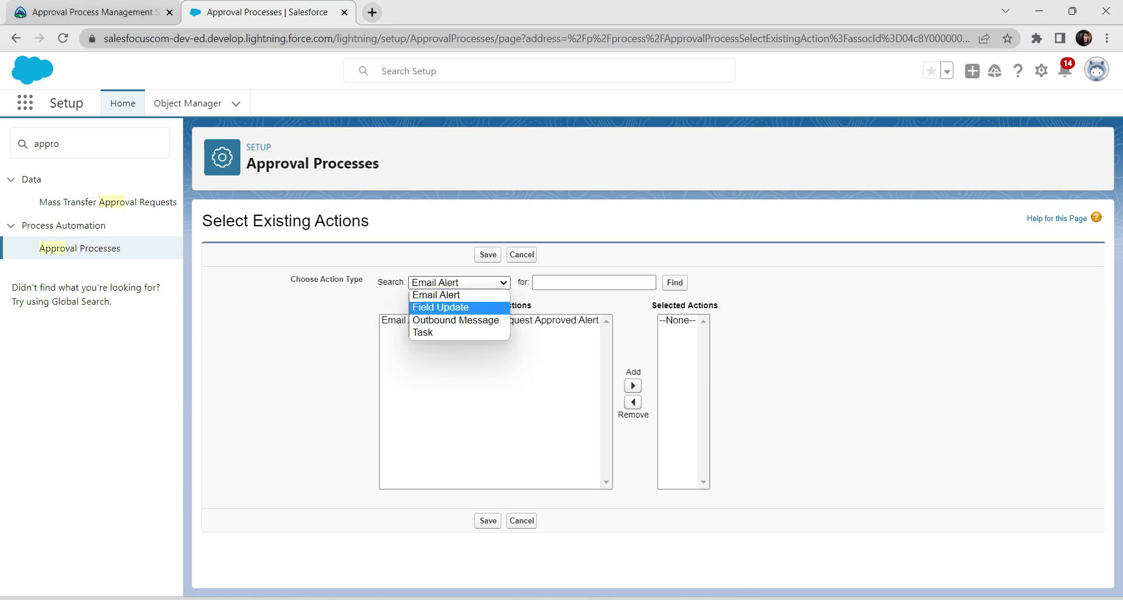
{"action": "key", "text": "Return"}
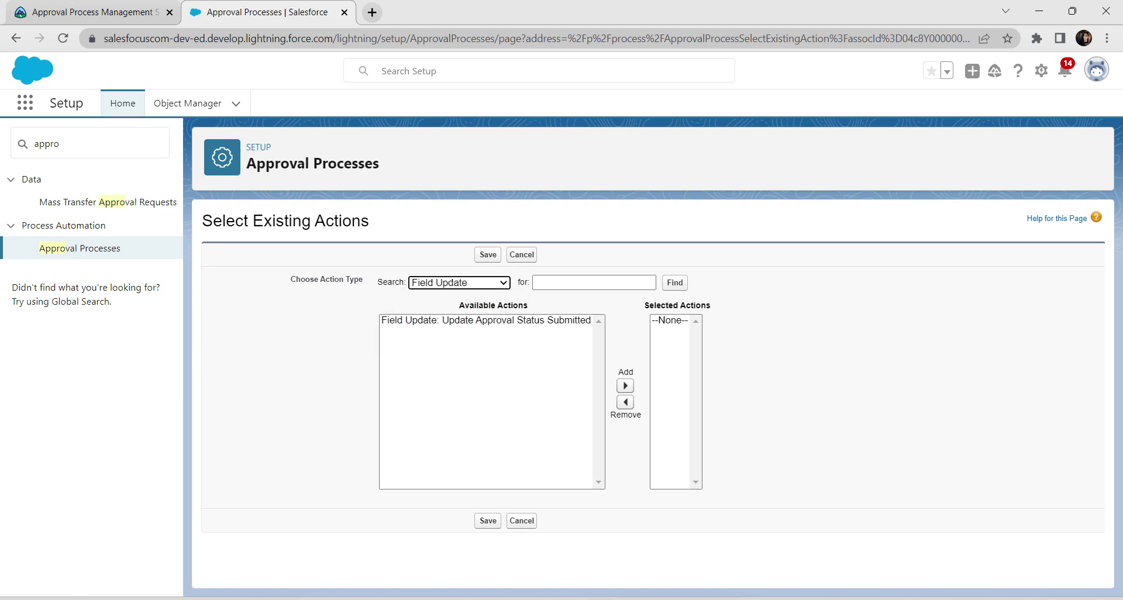
{"action": "key", "text": "alt+Down"}
{"action": "key", "text": "Down"}
{"action": "key", "text": "Return"}
{"action": "key", "text": "alt+Down"}
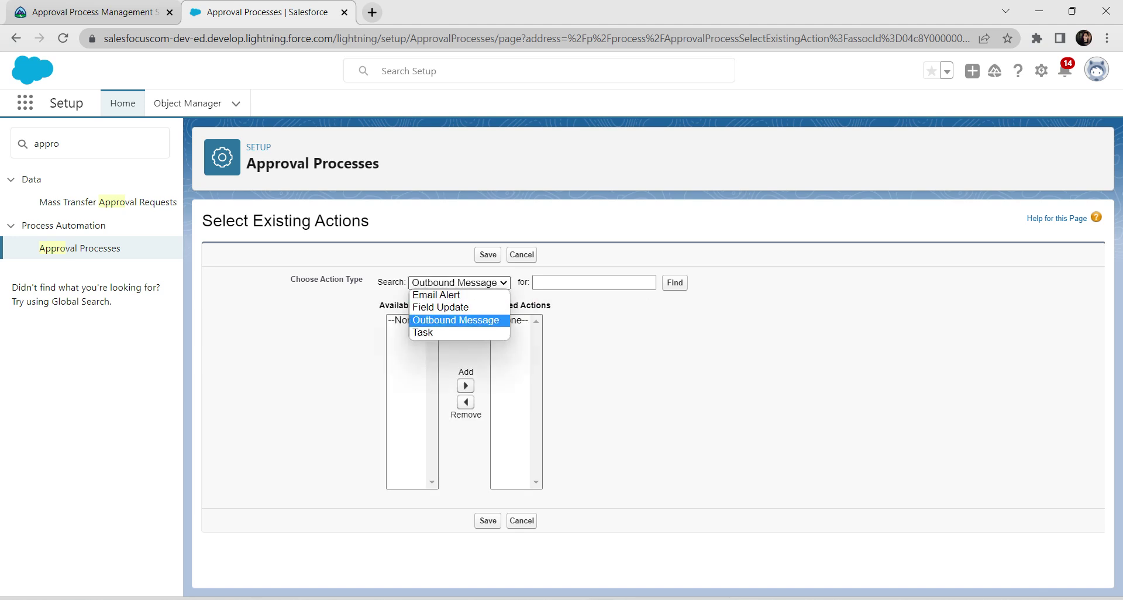
{"action": "key", "text": "Down"}
{"action": "key", "text": "Return"}
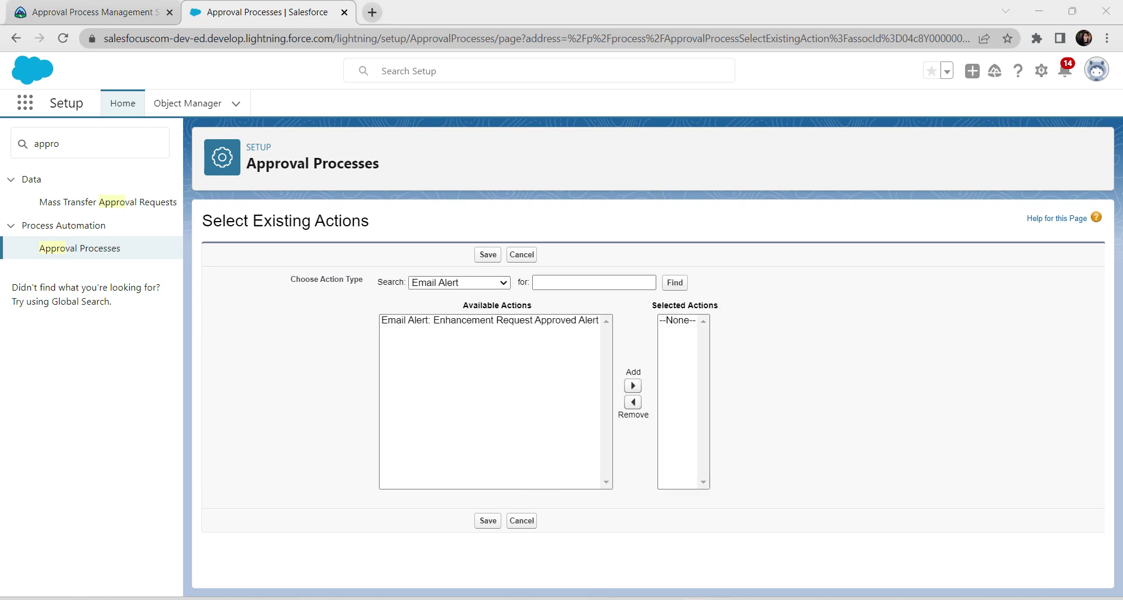
- Add Enhancement Request Approved Alert to the IT Leaders step's selected approval actions and save
{"action": "left_click", "coordinate": [490, 320]}
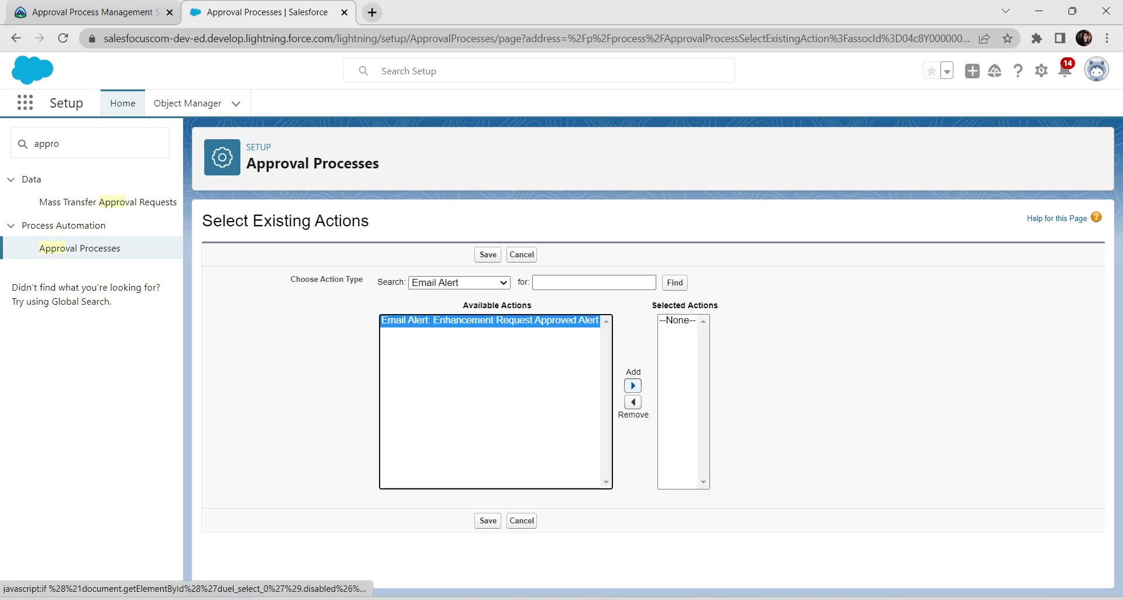
{"action": "left_click", "coordinate": [633, 385]}
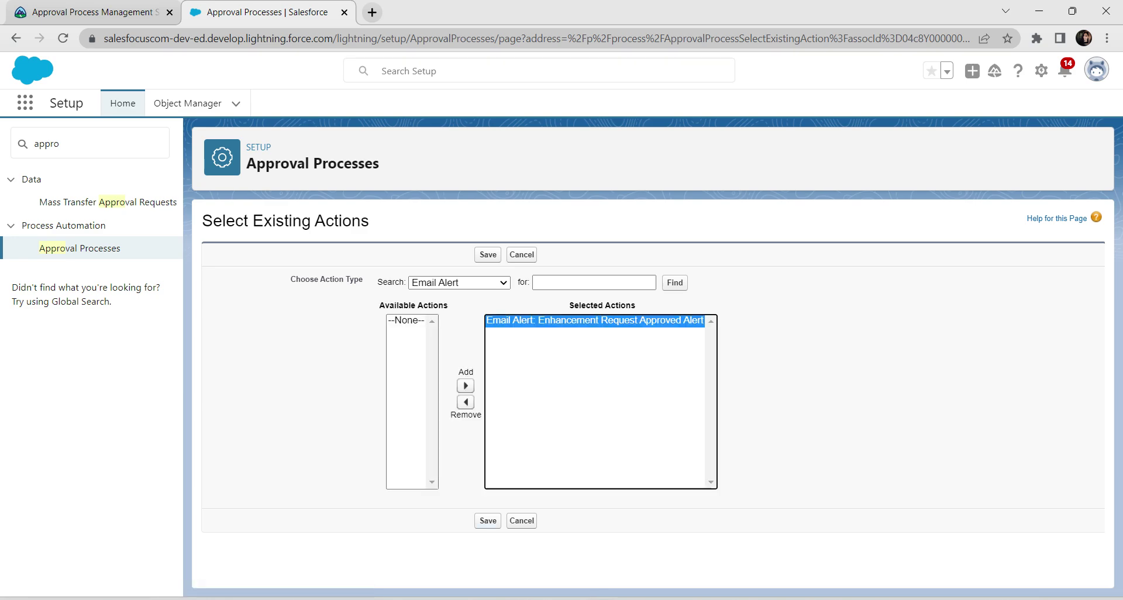
{"action": "left_click", "coordinate": [488, 520]}
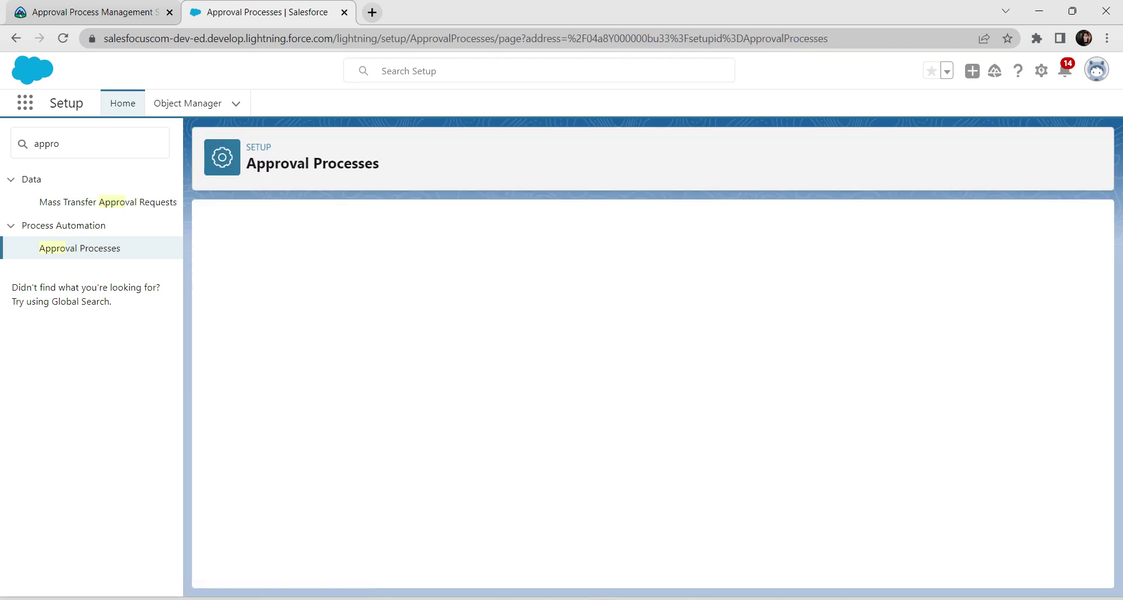
- Create a new field update under Final Approval Actions, named Update Status to Approved as copied from the Trailhead requirements
{"action": "scroll", "coordinate": [647, 393], "scroll_direction": "down", "scroll_amount": 5}
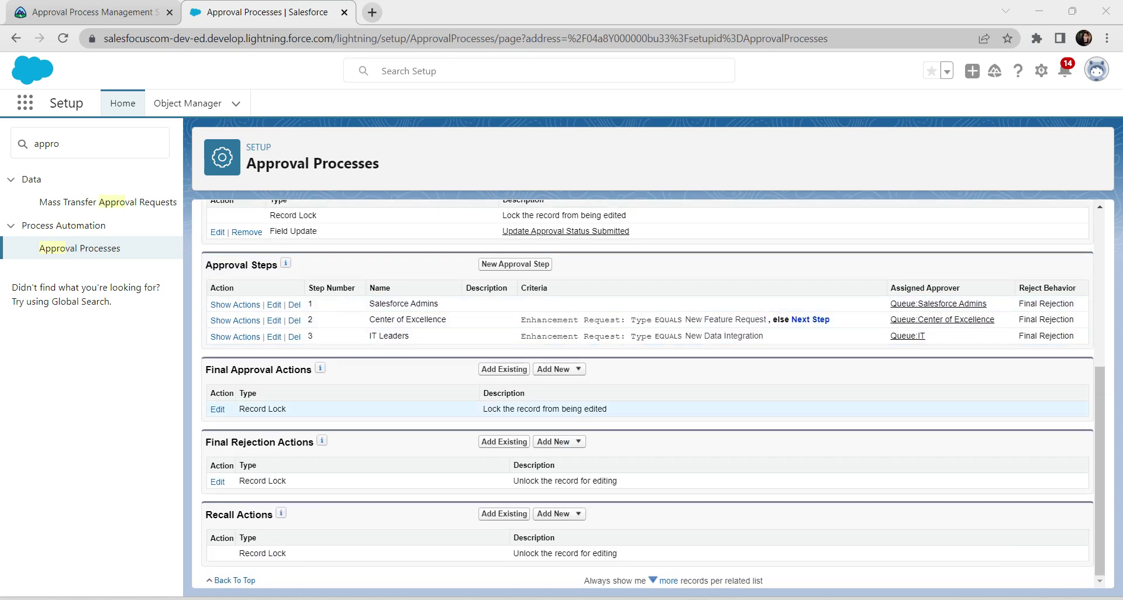
{"action": "left_click", "coordinate": [554, 369]}
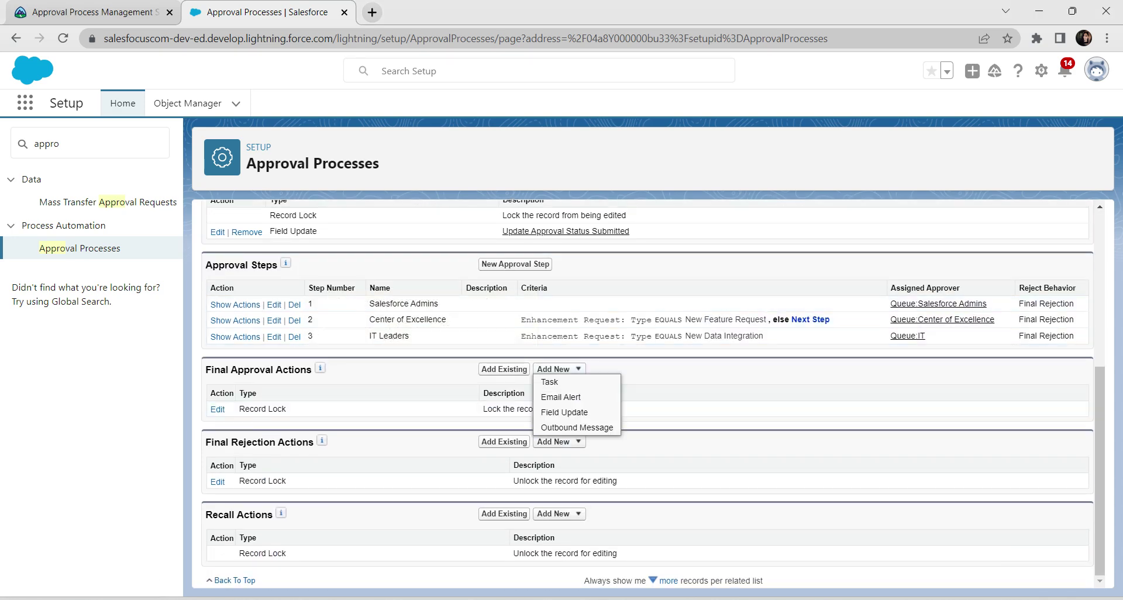
{"action": "left_click", "coordinate": [564, 412]}
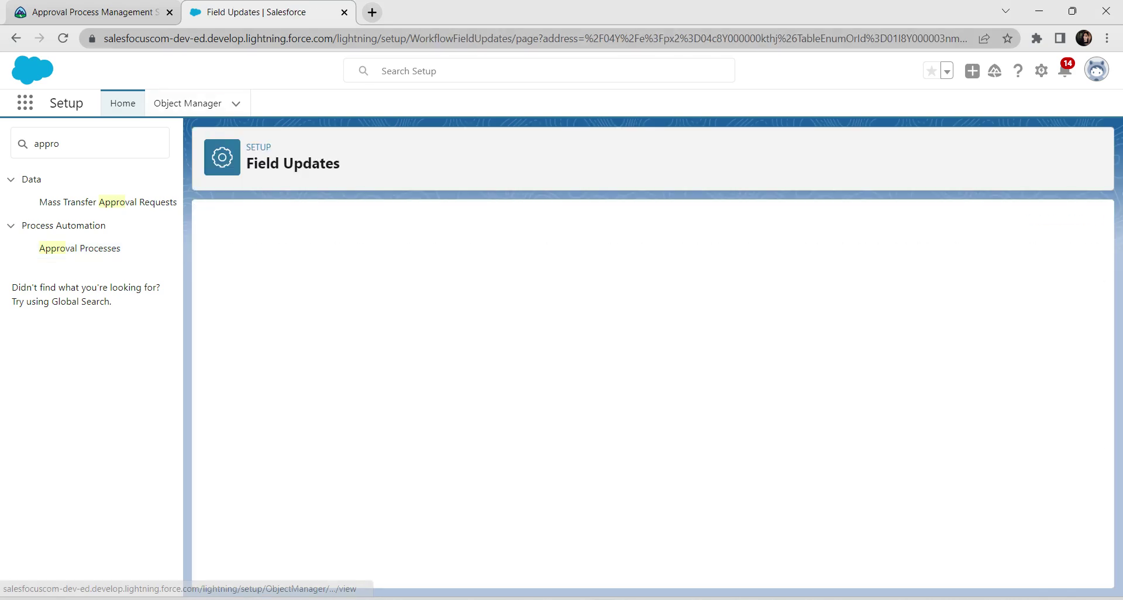
{"action": "left_click", "coordinate": [95, 11]}
{"action": "left_click", "coordinate": [535, 229]}
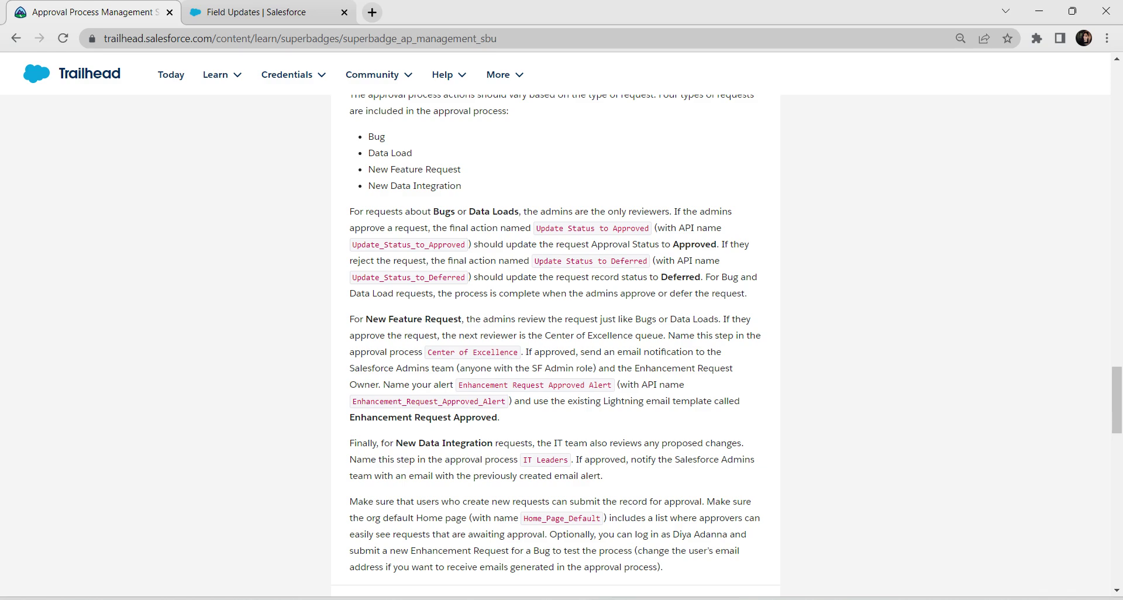
{"action": "scroll", "coordinate": [556, 346], "scroll_direction": "down", "scroll_amount": 1}
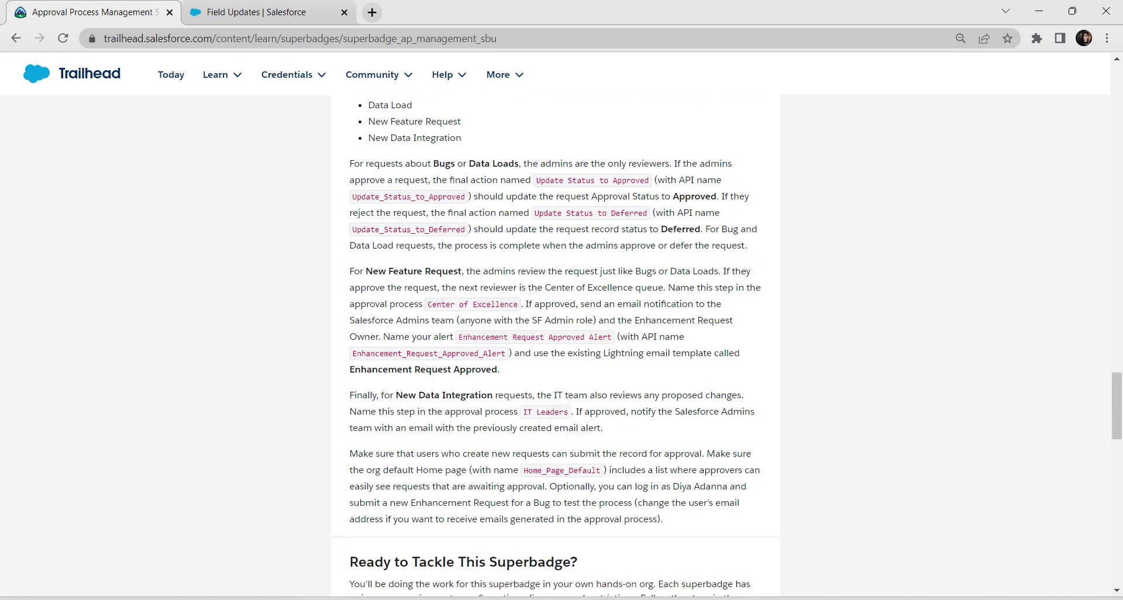
{"action": "scroll", "coordinate": [556, 346], "scroll_direction": "up", "scroll_amount": 1}
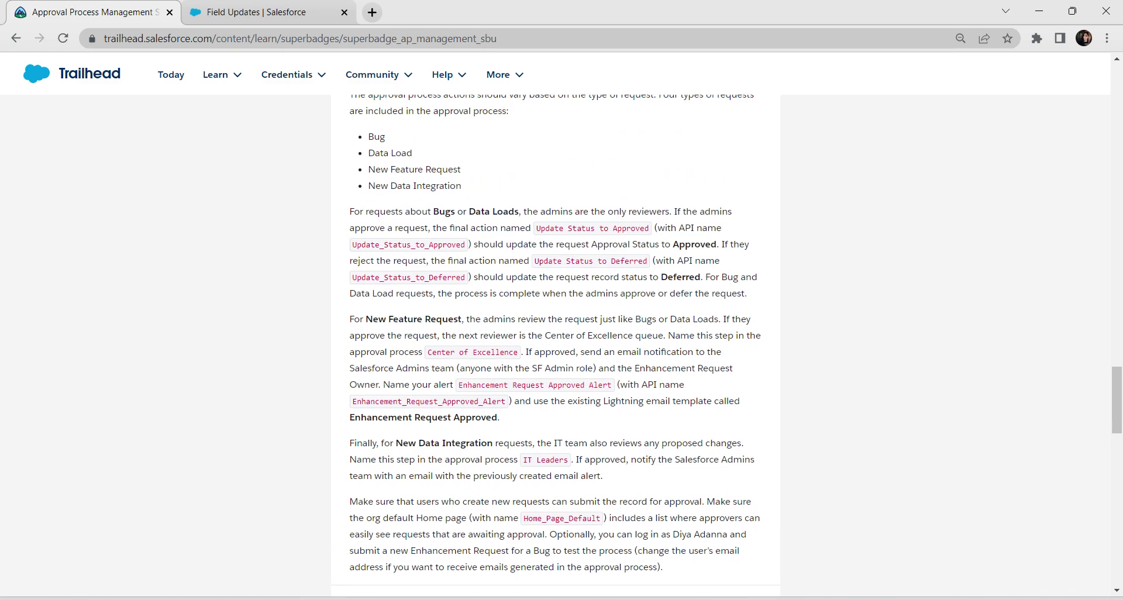
{"action": "left_click_drag", "start_coordinate": [536, 228], "coordinate": [650, 228]}
{"action": "key", "text": "ctrl+c"}
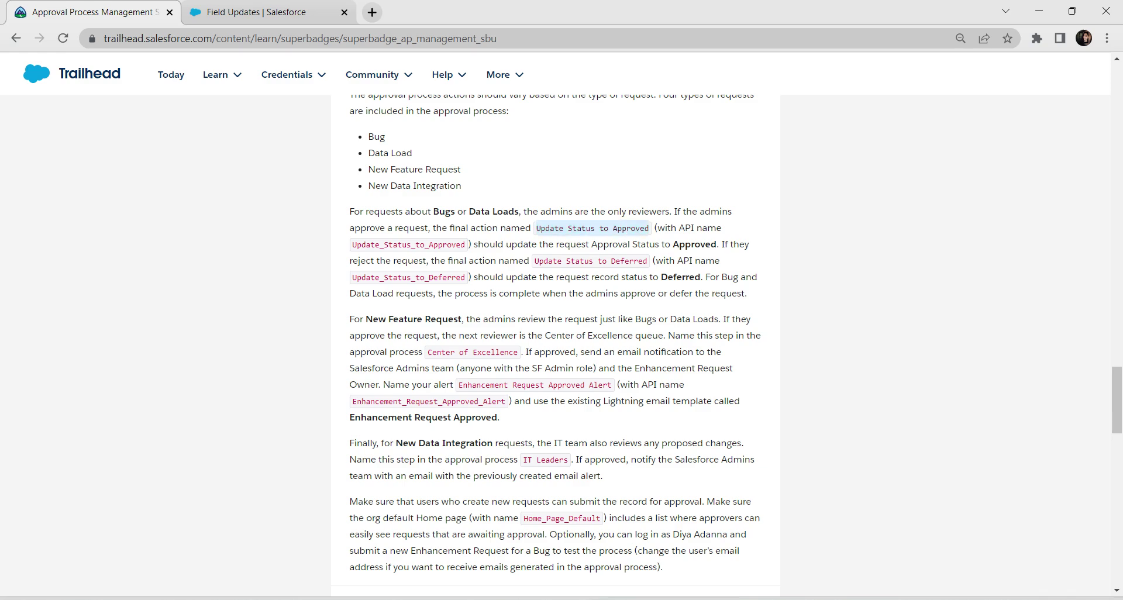
{"action": "left_click", "coordinate": [268, 12]}
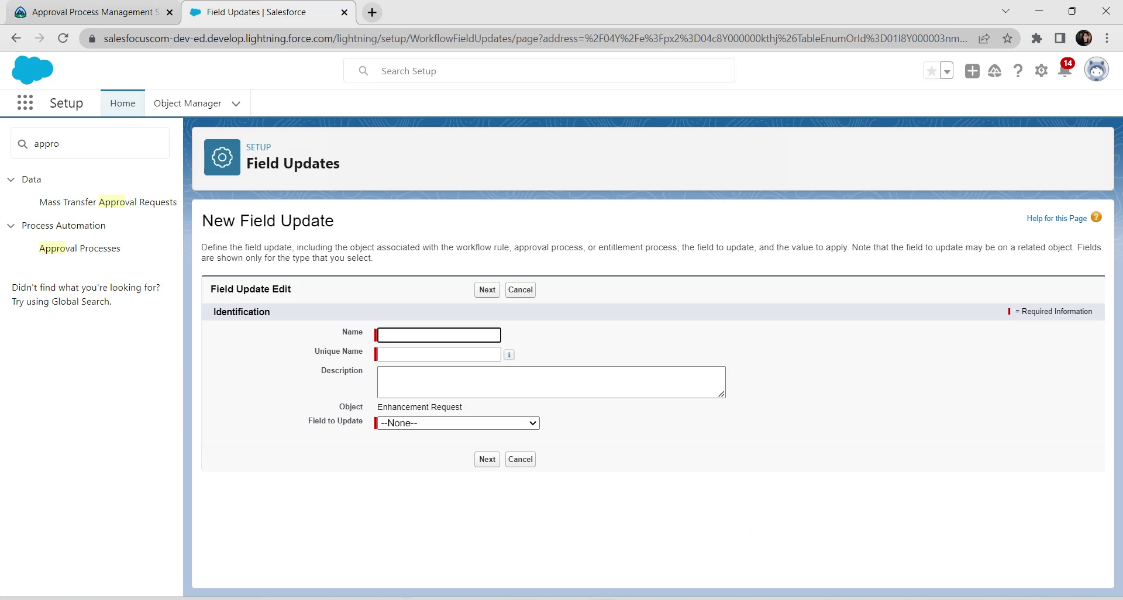
{"action": "key", "text": "ctrl+v"}
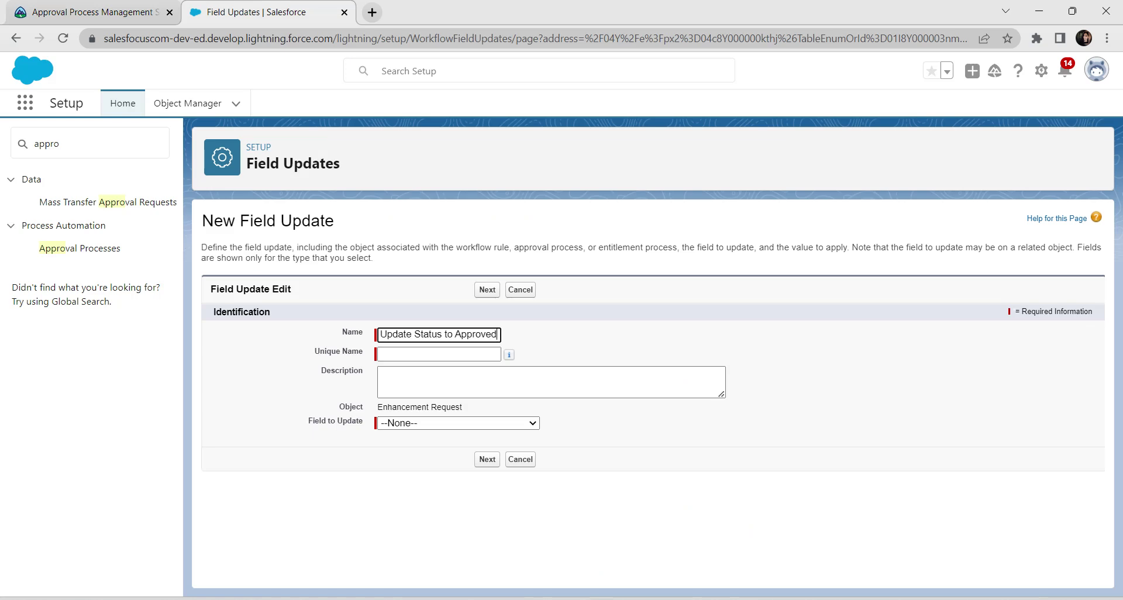
- Make the field update set Approval Status to the specific value Approved, and save it
{"action": "key", "text": "Tab"}
{"action": "key", "text": "Tab"}
{"action": "key", "text": "Tab"}
{"action": "key", "text": "space"}
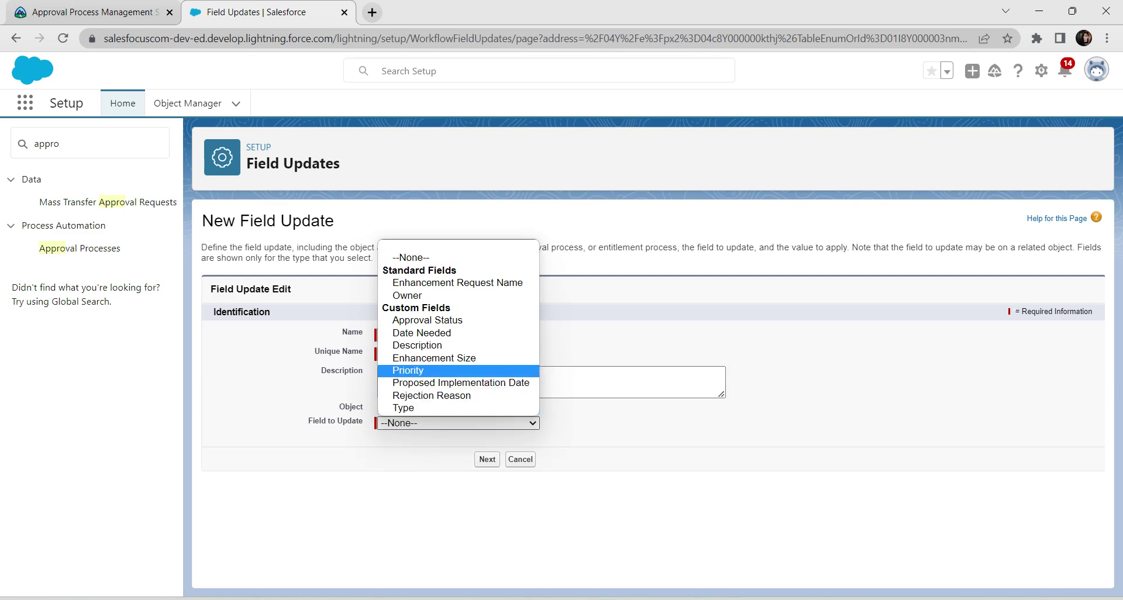
{"action": "left_click", "coordinate": [427, 320]}
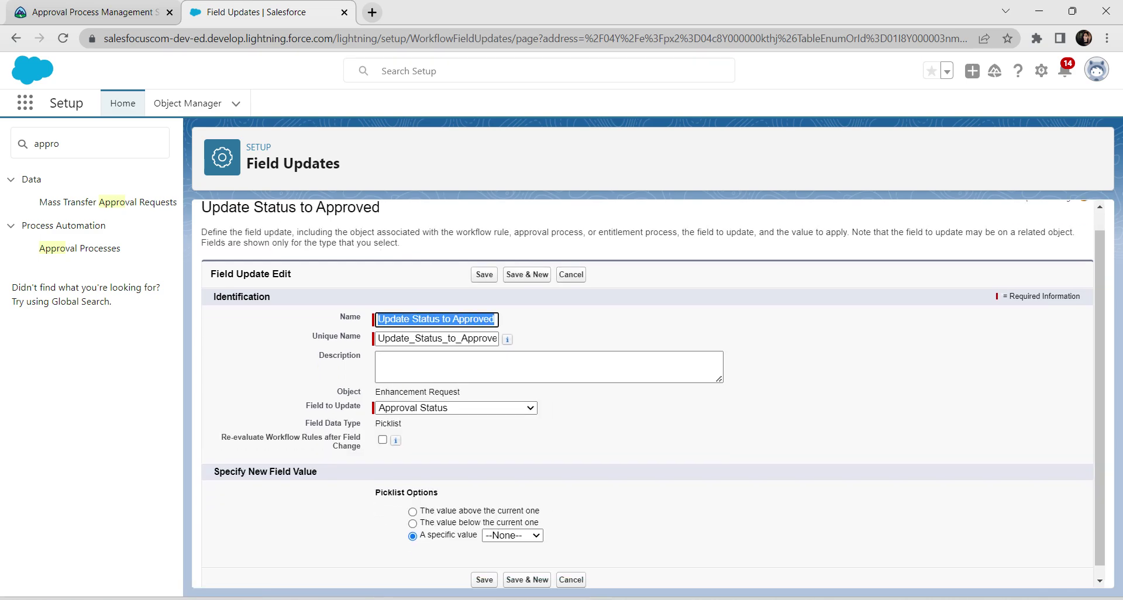
{"action": "left_click", "coordinate": [513, 524]}
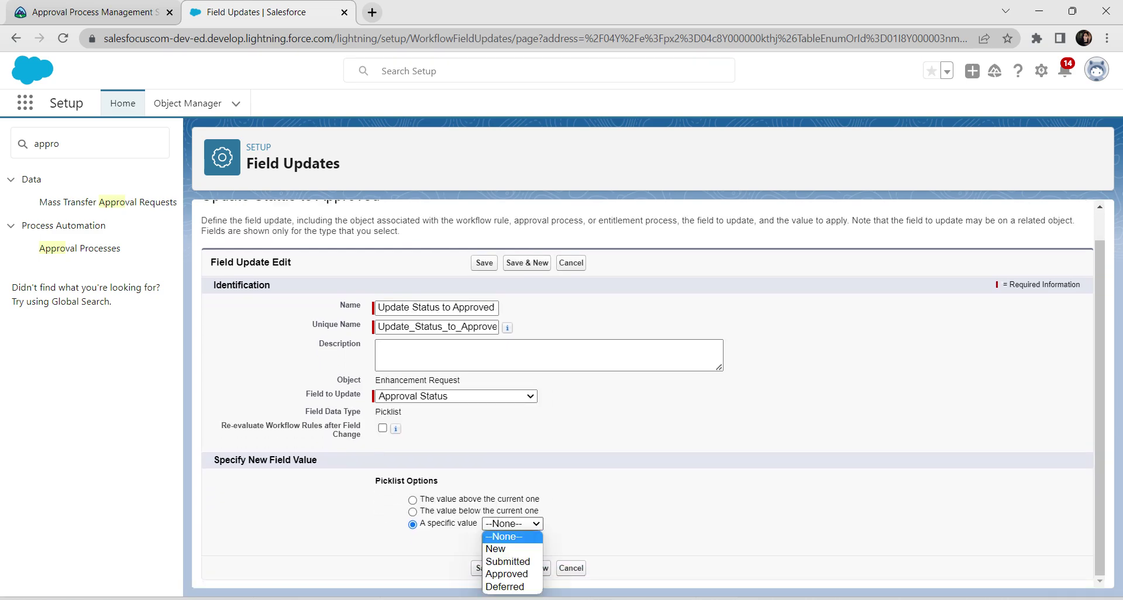
{"action": "key", "text": "Down"}
{"action": "key", "text": "Return"}
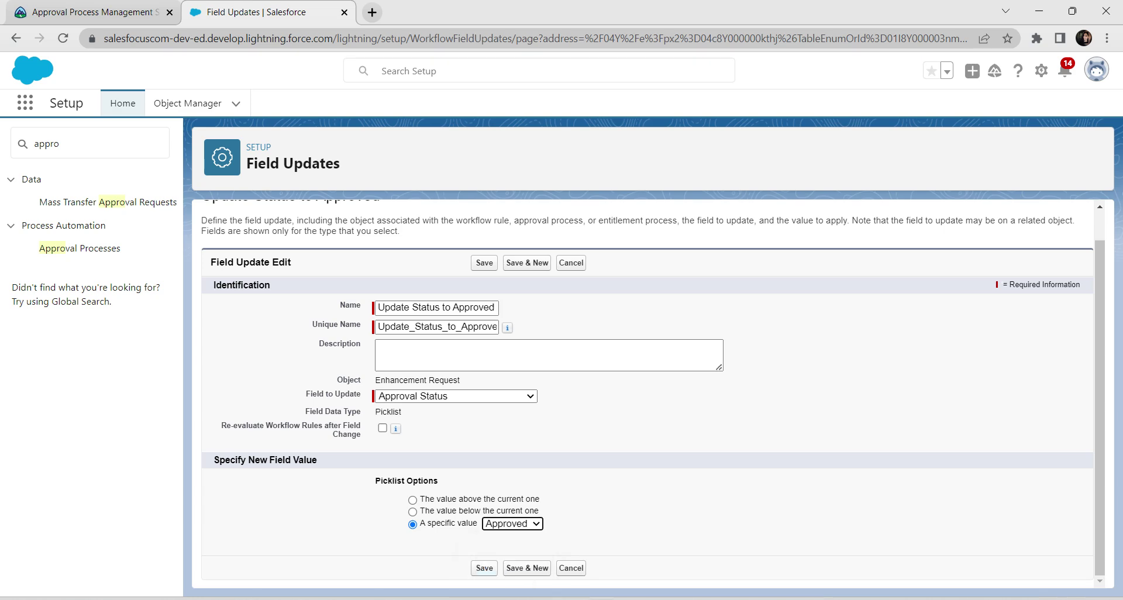
{"action": "left_click", "coordinate": [484, 568]}
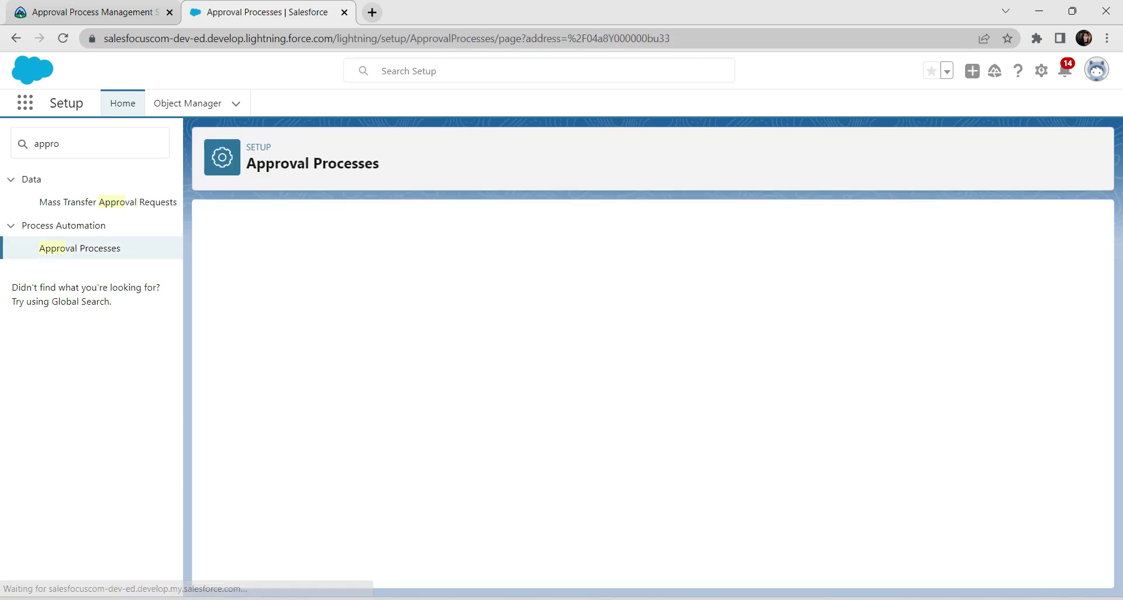
- Create a new field update under Final Rejection Actions, named Update Status to Deferred as copied from the Trailhead requirements
{"action": "scroll", "coordinate": [647, 393], "scroll_direction": "down", "scroll_amount": 5}
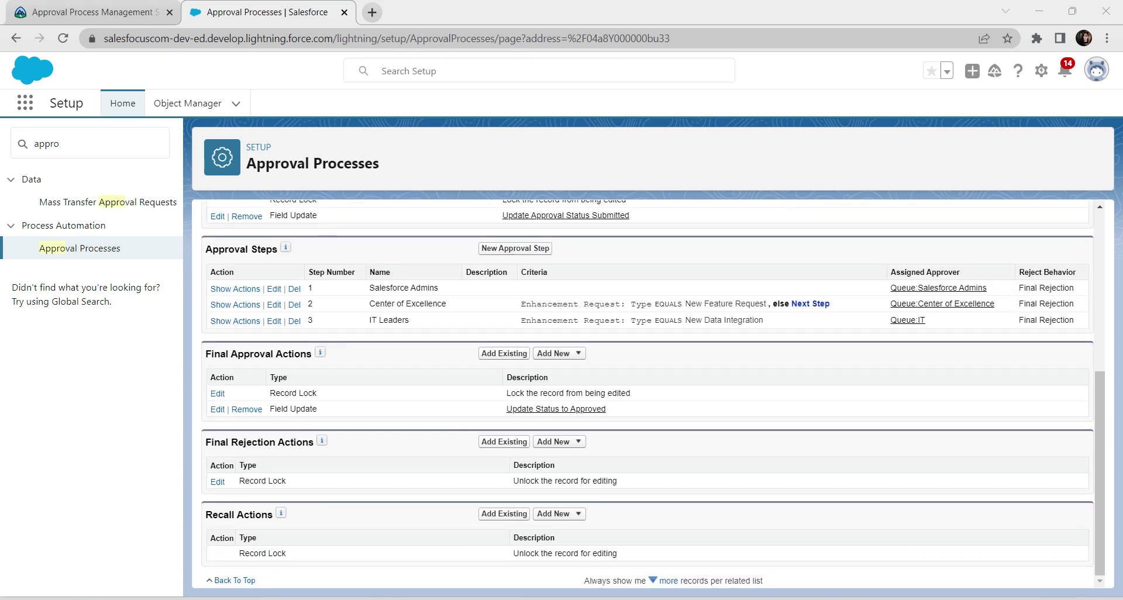
{"action": "left_click", "coordinate": [559, 442]}
{"action": "left_click", "coordinate": [564, 484]}
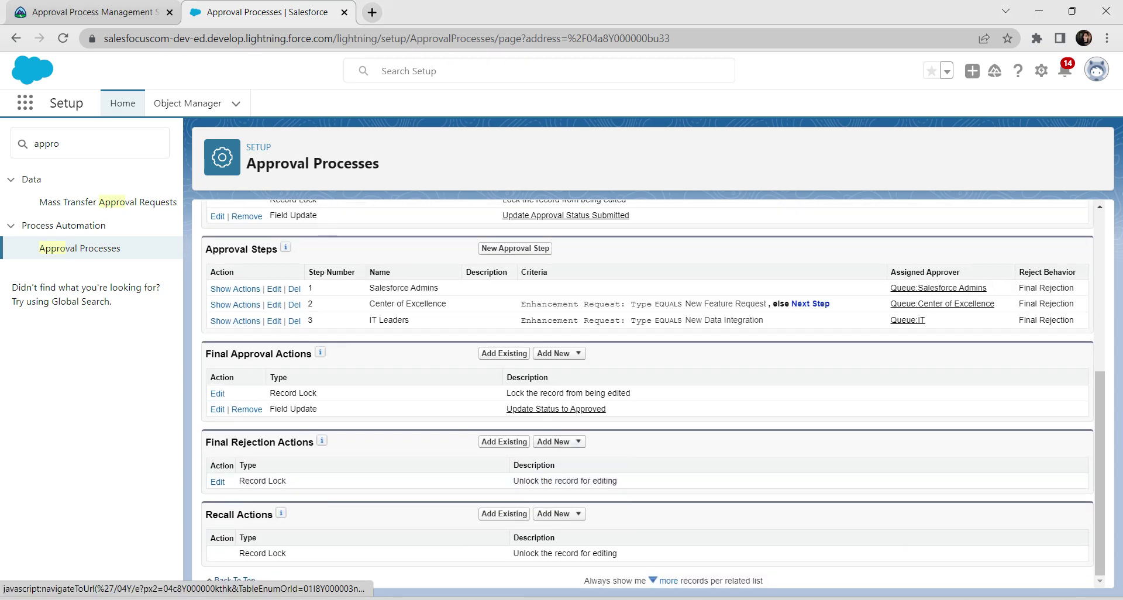
{"action": "left_click", "coordinate": [94, 12]}
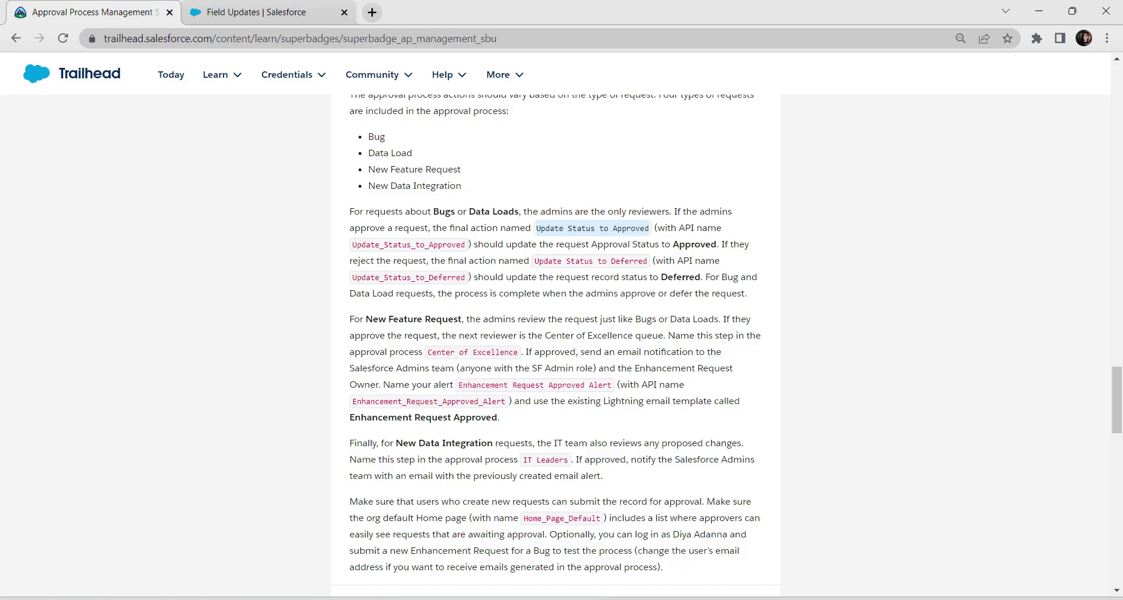
{"action": "left_click_drag", "start_coordinate": [534, 262], "coordinate": [643, 263]}
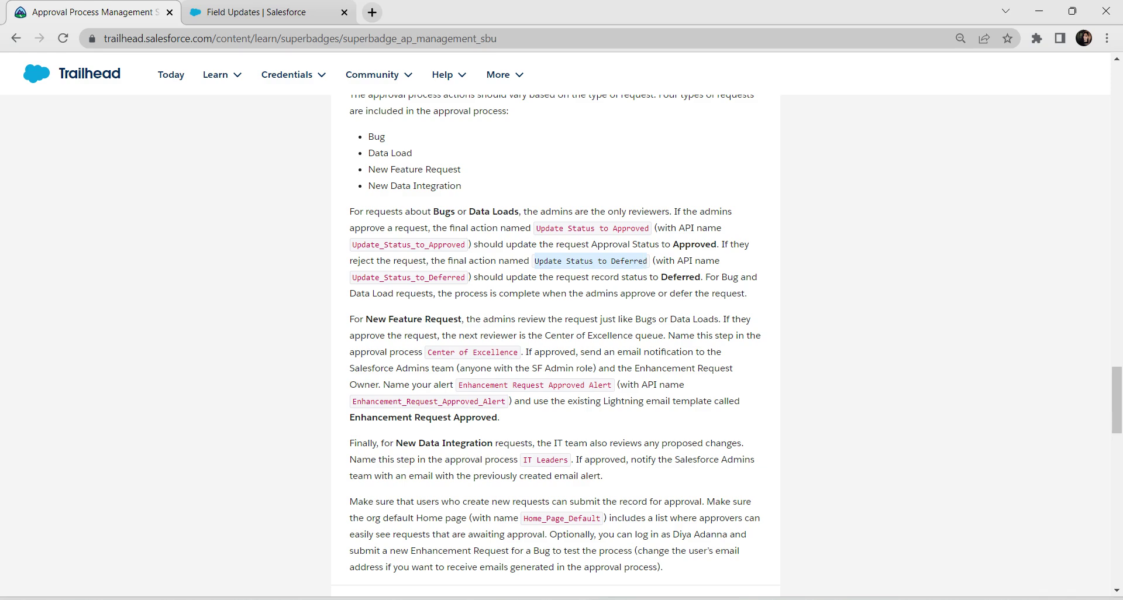
{"action": "left_click", "coordinate": [287, 13]}
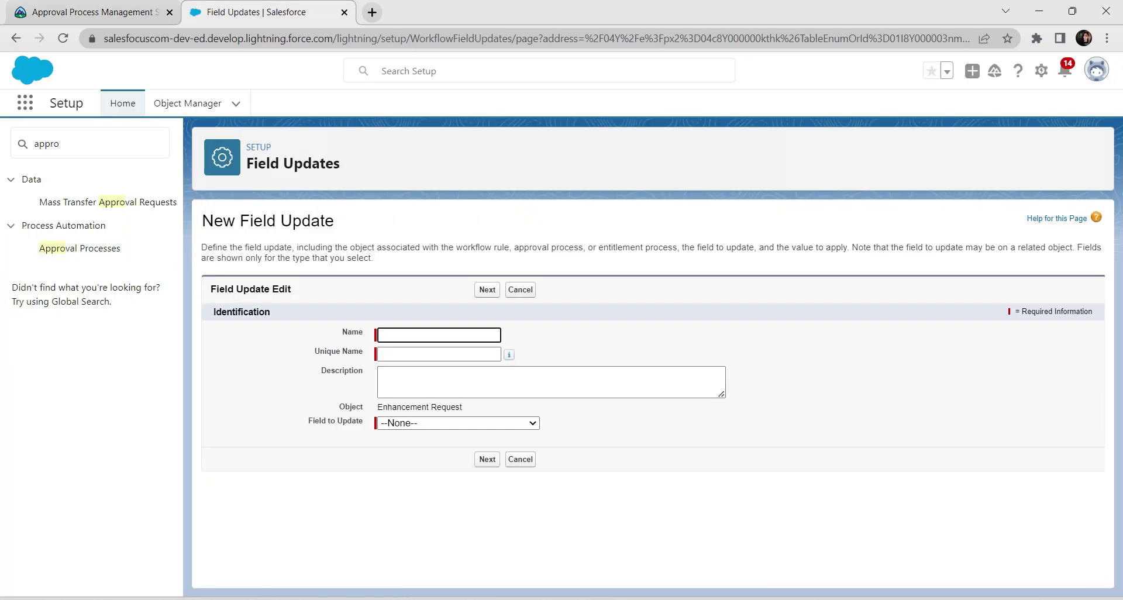
{"action": "type", "text": "Update Status to Deferred"}
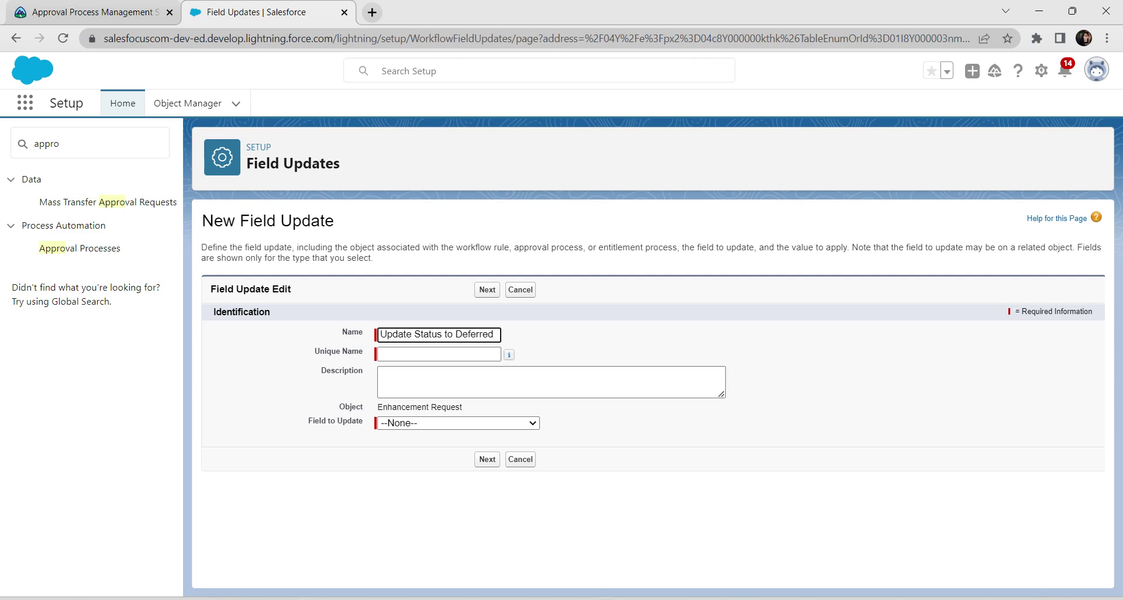
- Make the field update set Approval Status to the specific value Deferred, and save it
{"action": "left_click", "coordinate": [561, 345]}
{"action": "left_click", "coordinate": [468, 382]}
{"action": "left_click", "coordinate": [458, 422]}
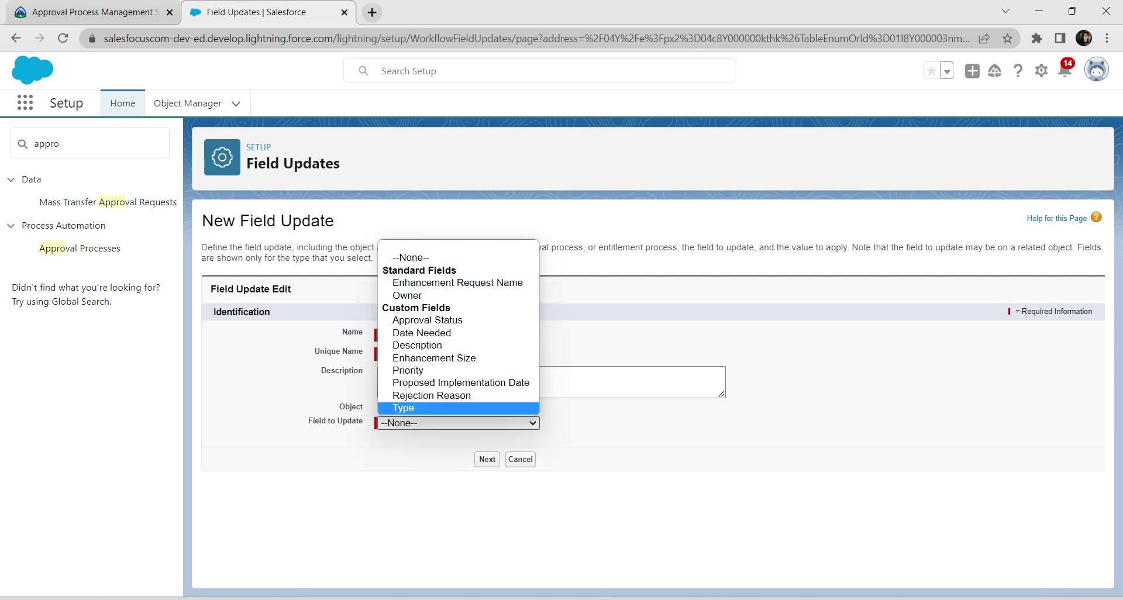
{"action": "left_click", "coordinate": [427, 320]}
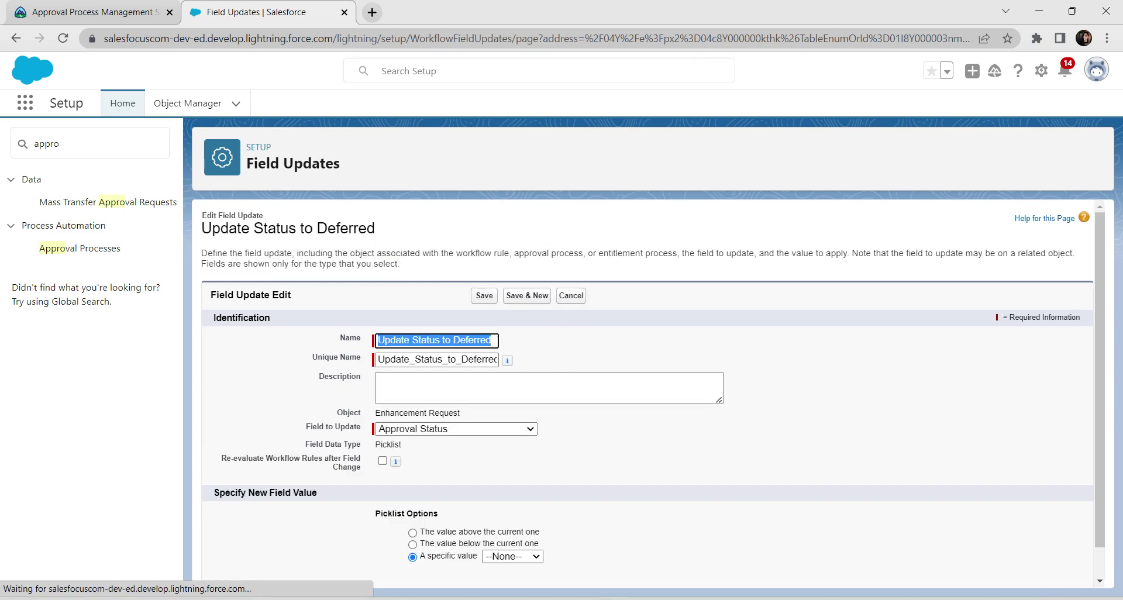
{"action": "left_click", "coordinate": [513, 556]}
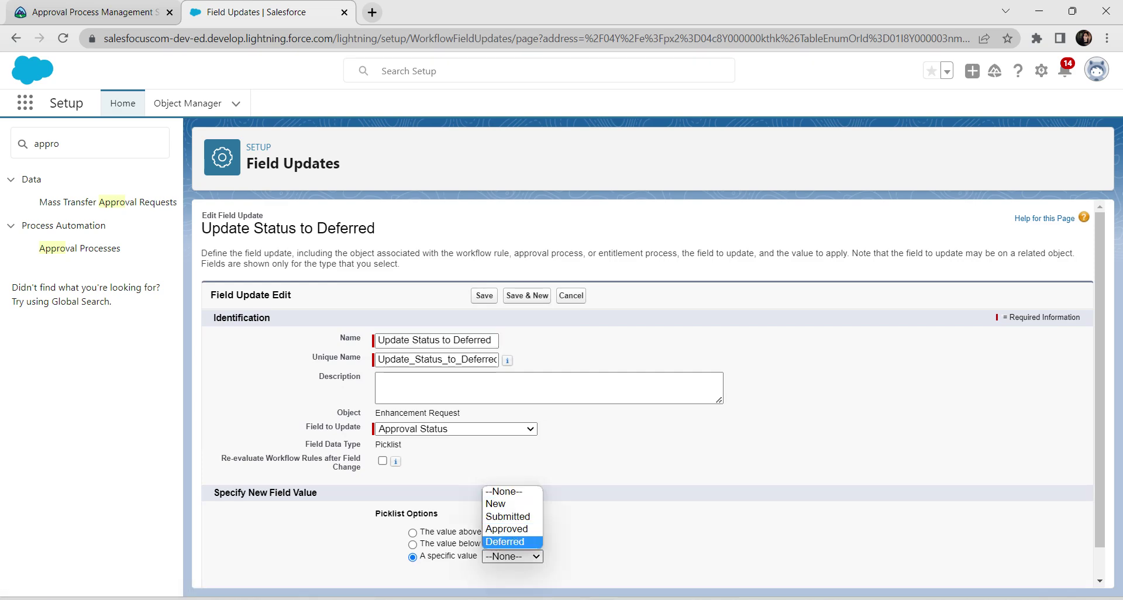
{"action": "left_click", "coordinate": [508, 544]}
{"action": "left_click", "coordinate": [483, 296]}
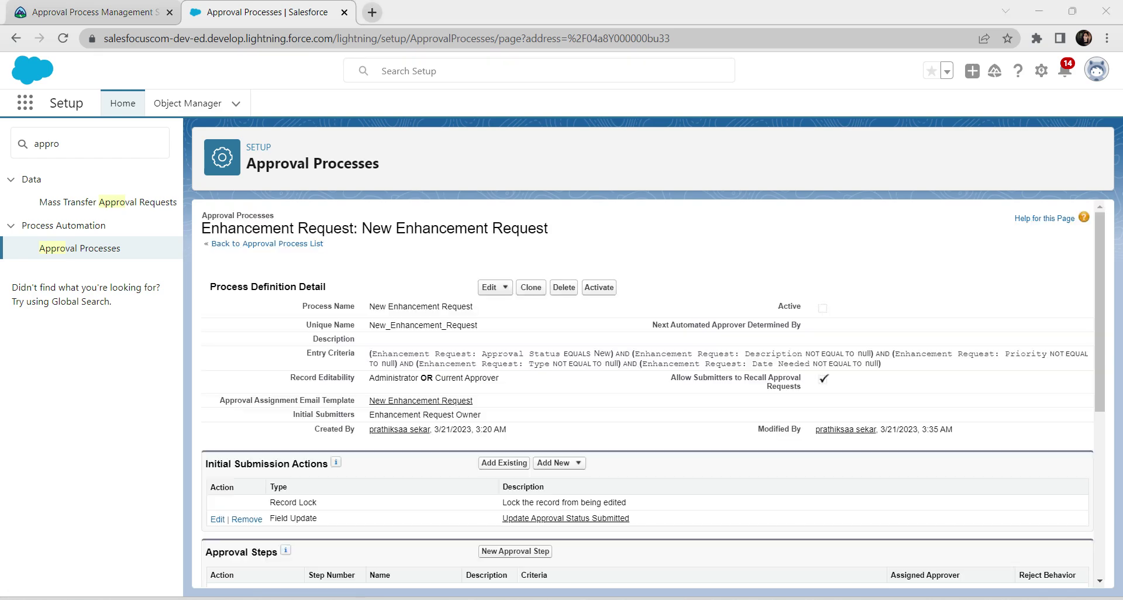
- Activate the New Enhancement Request approval process
{"action": "left_click", "coordinate": [599, 288]}
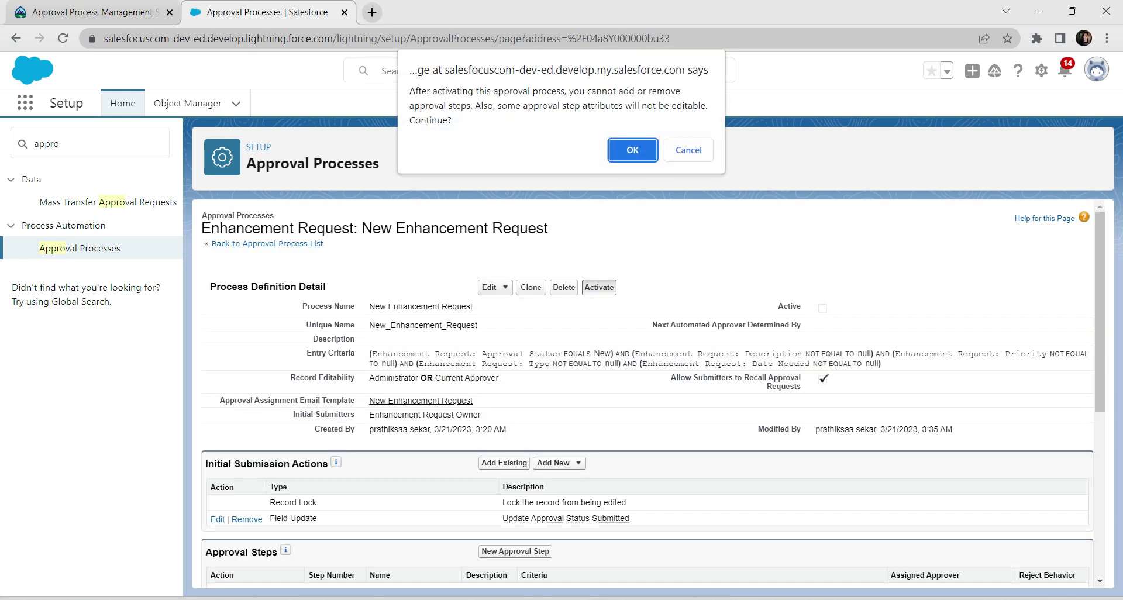
{"action": "left_click", "coordinate": [633, 151]}
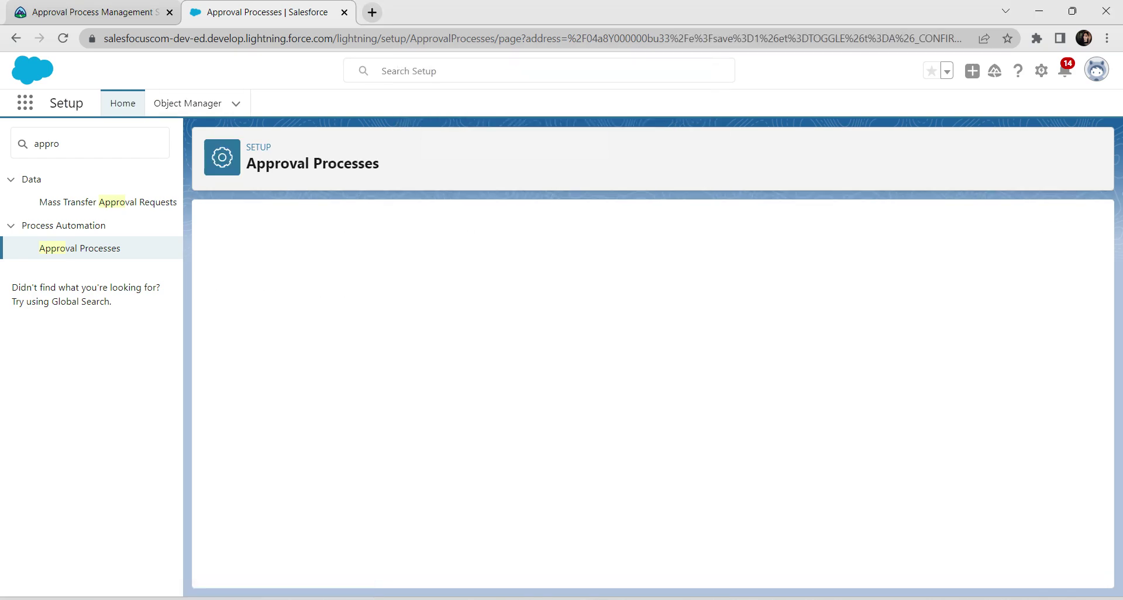
- Find Lightning App Builder in Setup by searching for lightning, and open the Home Page Default page for editing
{"action": "double_click", "coordinate": [51, 143]}
{"action": "key", "text": "BackSpace"}
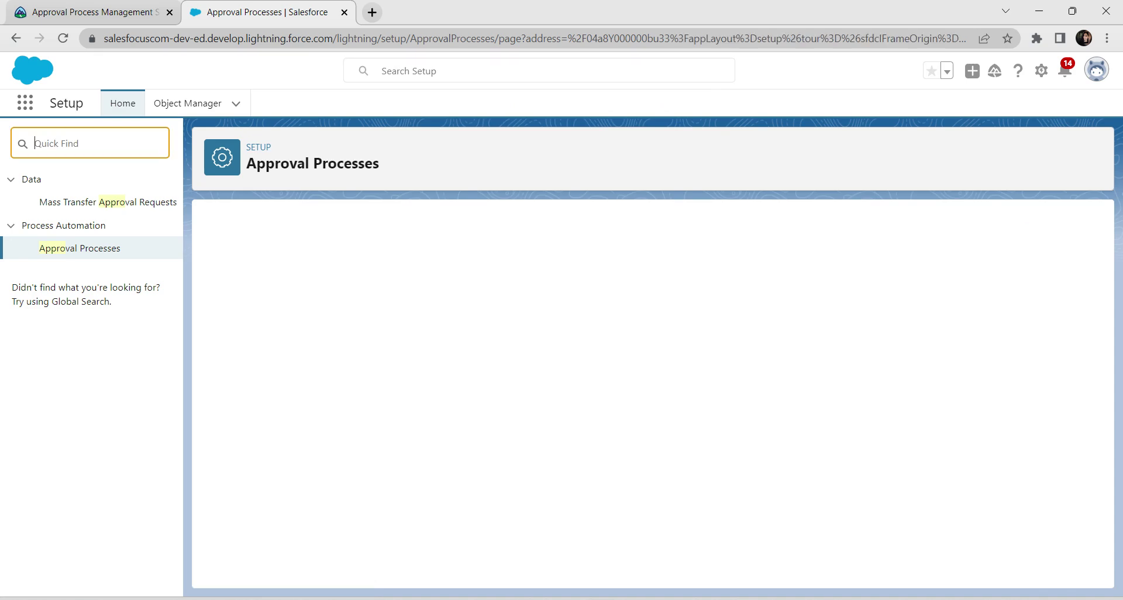
{"action": "type", "text": "li"}
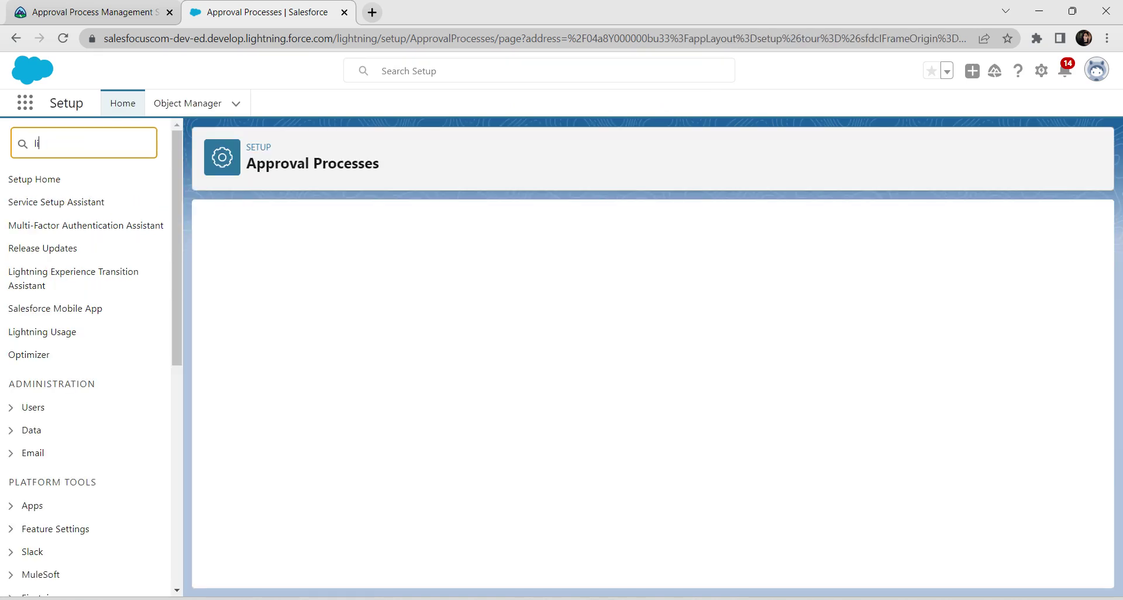
{"action": "type", "text": "igh"}
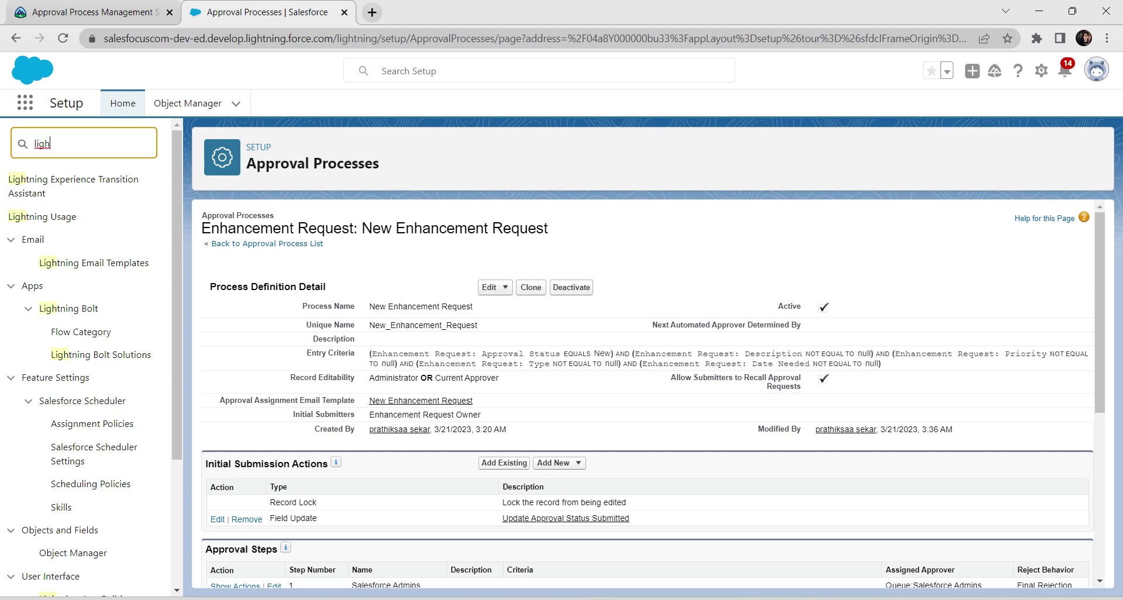
{"action": "type", "text": "tning"}
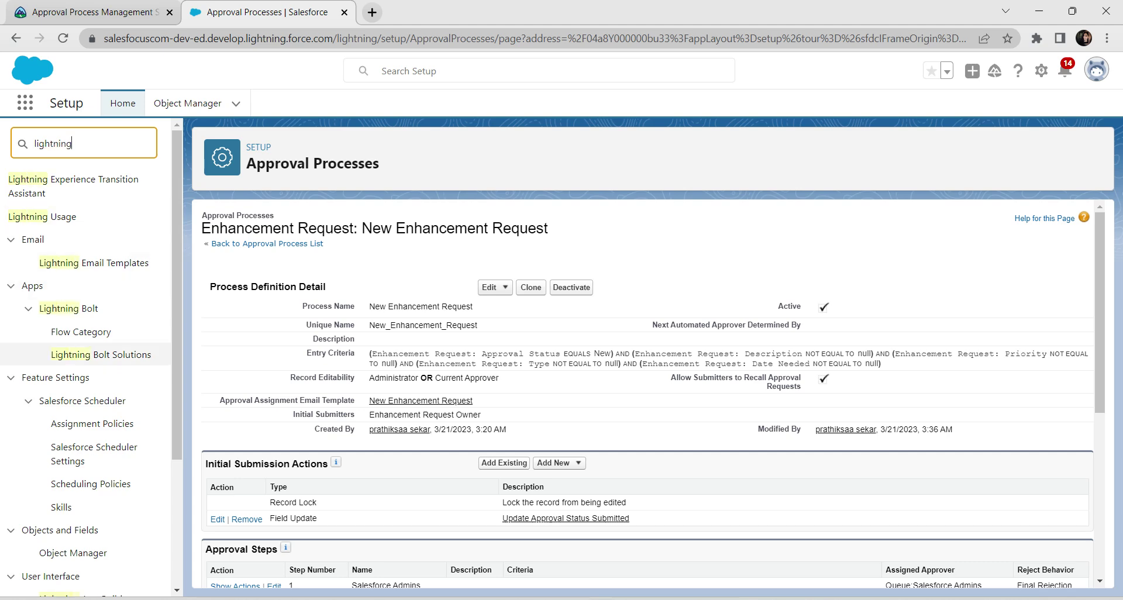
{"action": "scroll", "coordinate": [81, 286], "scroll_direction": "down", "scroll_amount": 3}
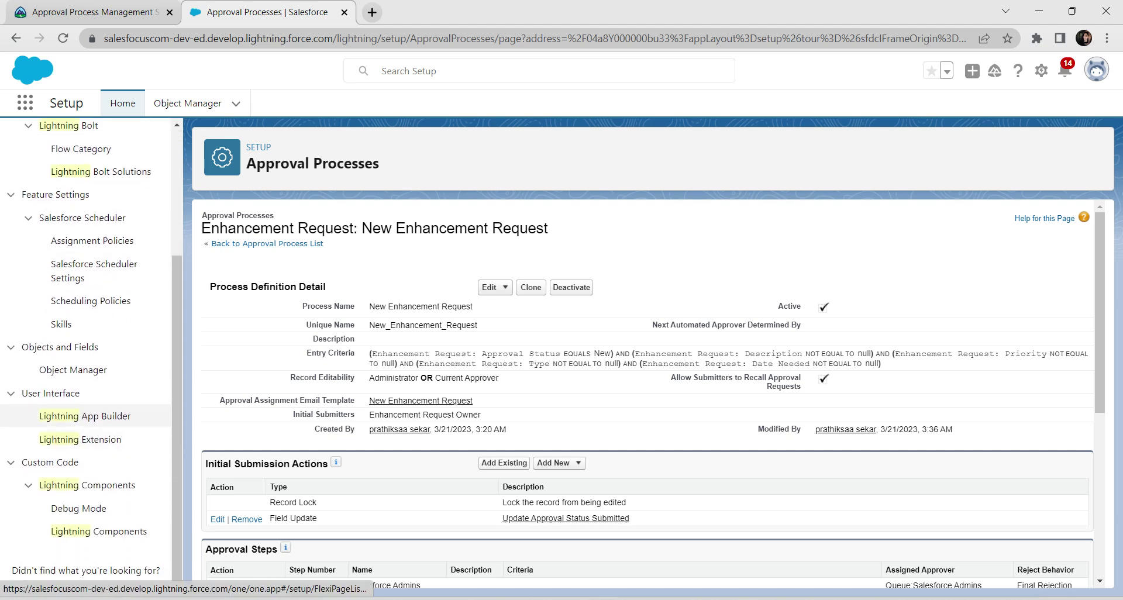
{"action": "left_click", "coordinate": [85, 417]}
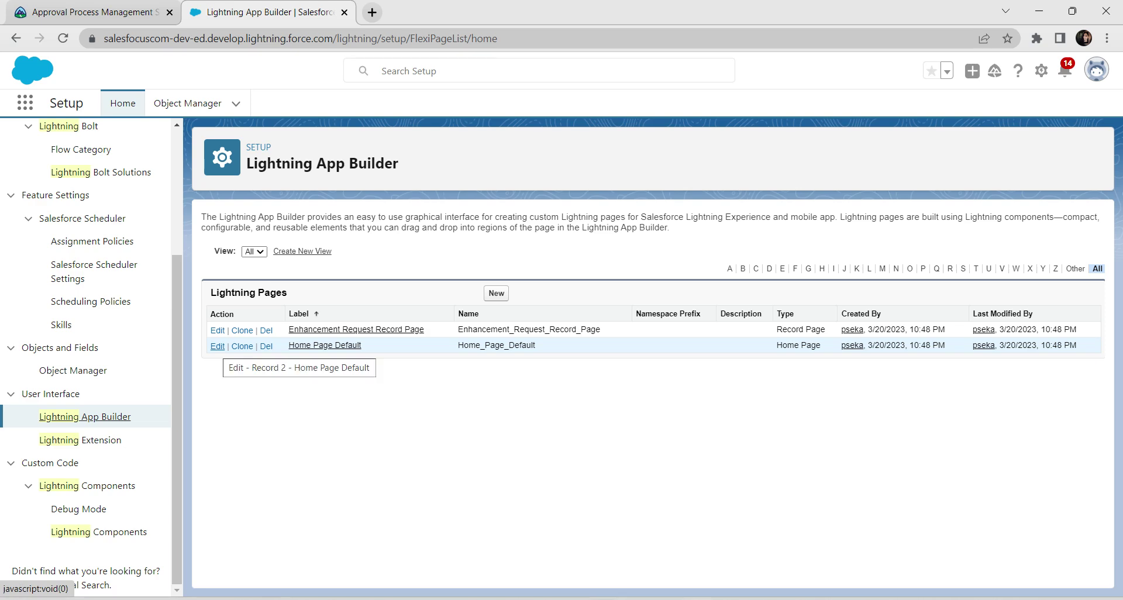
{"action": "left_click", "coordinate": [217, 346]}
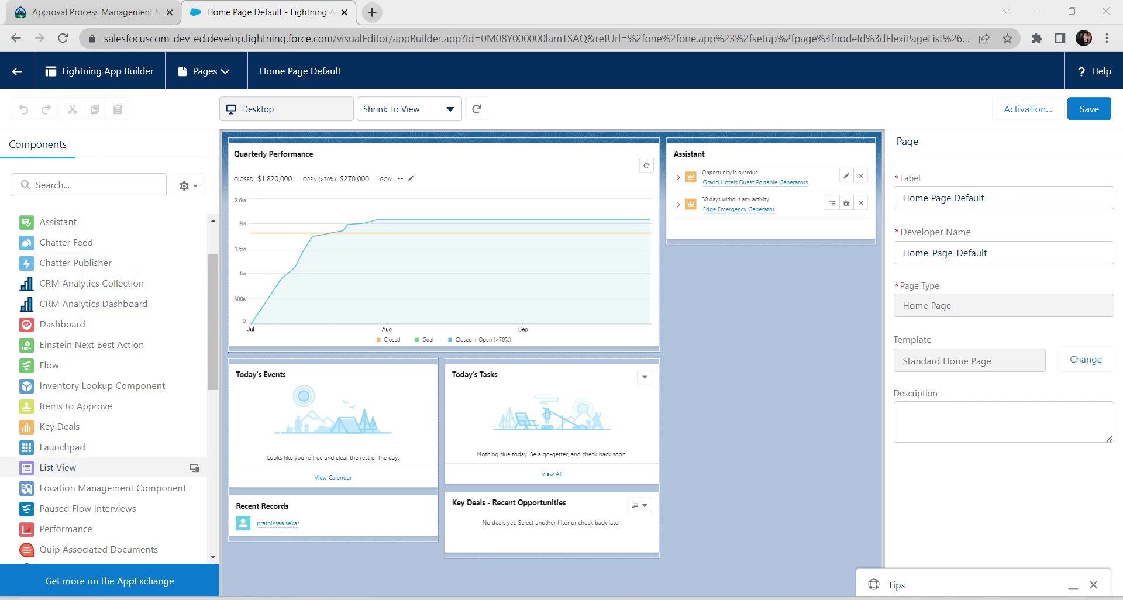
- Add the Items to Approve component below the Assistant on the Home Page Default page, and save the page
{"action": "left_click_drag", "start_coordinate": [58, 406], "coordinate": [678, 256]}
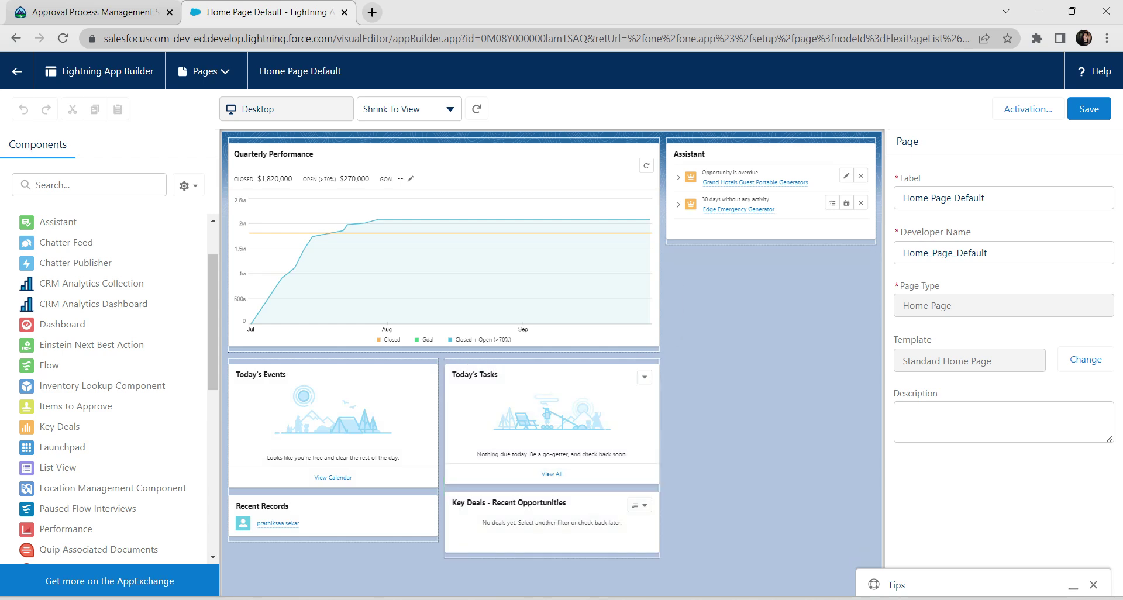
{"action": "left_click_drag", "start_coordinate": [53, 408], "coordinate": [720, 252]}
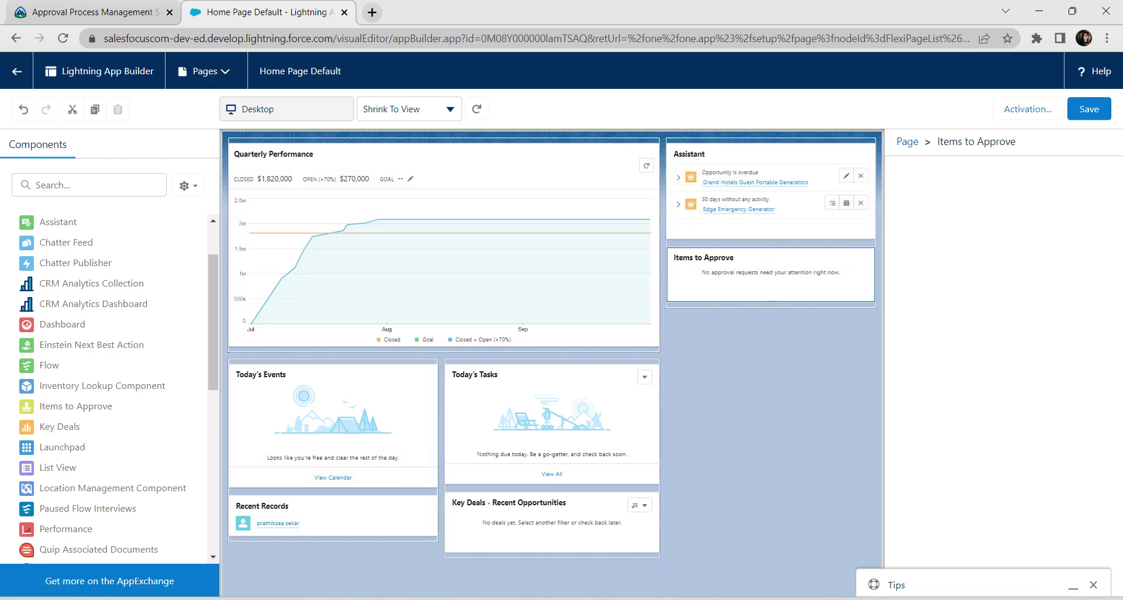
{"action": "left_click", "coordinate": [1088, 110]}
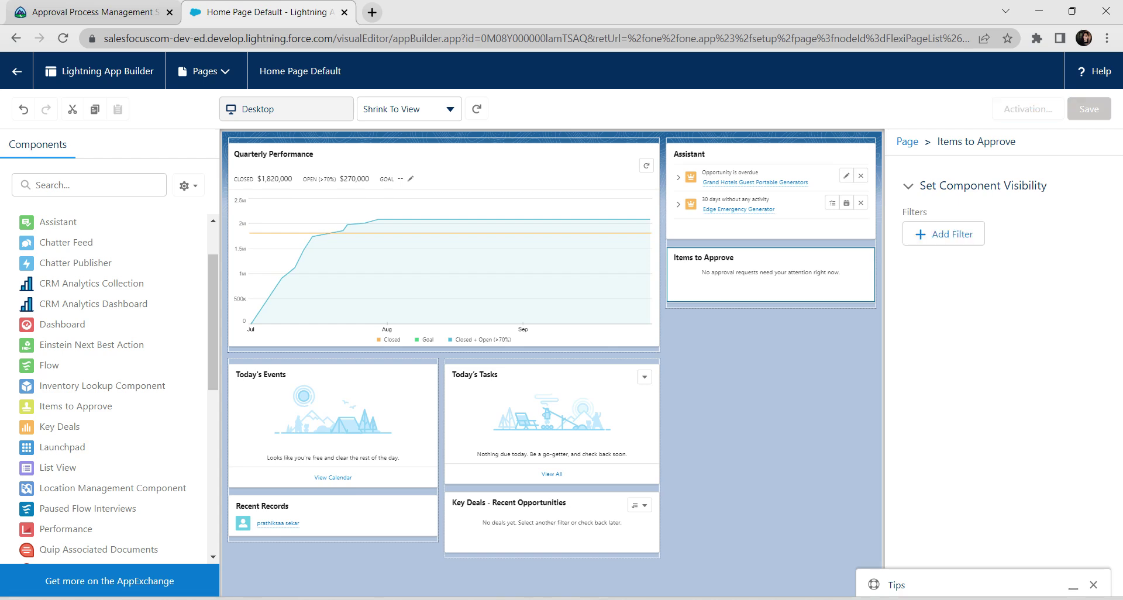
{"action": "left_click", "coordinate": [1027, 110]}
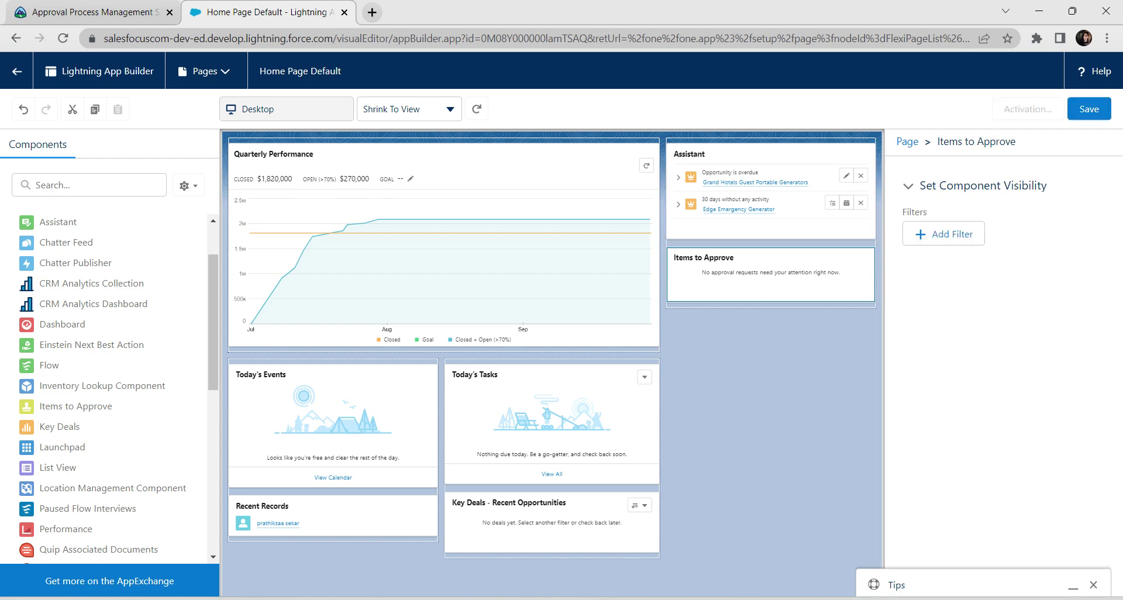
{"action": "left_click", "coordinate": [1089, 110]}
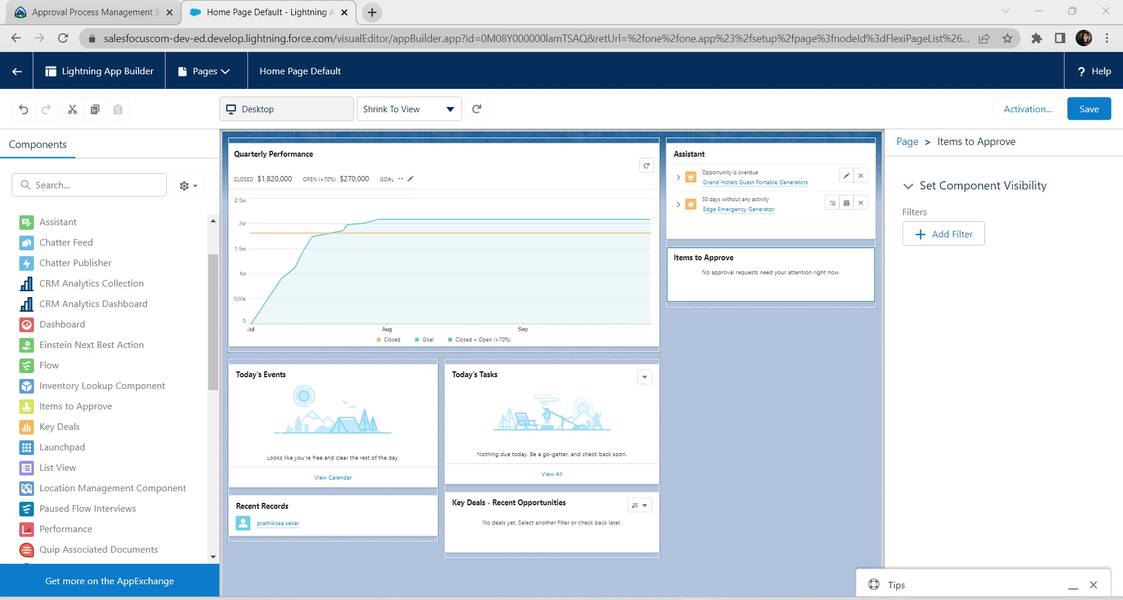
- Switch to the Trailhead superbadge page and run the checks for challenges 1 to 4
{"action": "left_click", "coordinate": [93, 12]}
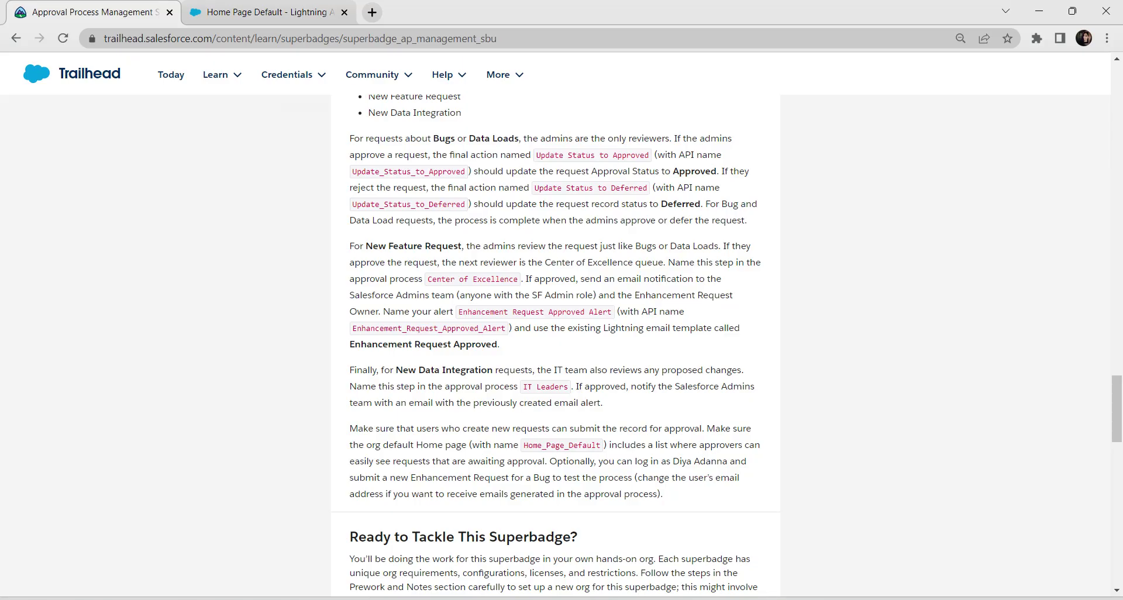
{"action": "scroll", "coordinate": [556, 345], "scroll_direction": "down", "scroll_amount": 8}
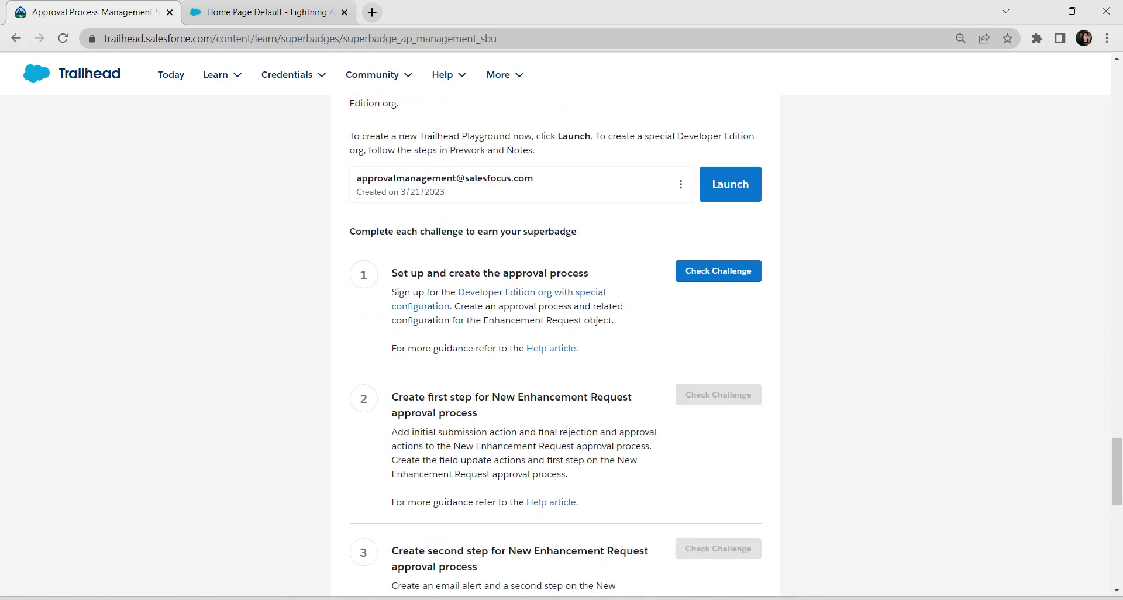
{"action": "left_click", "coordinate": [719, 270]}
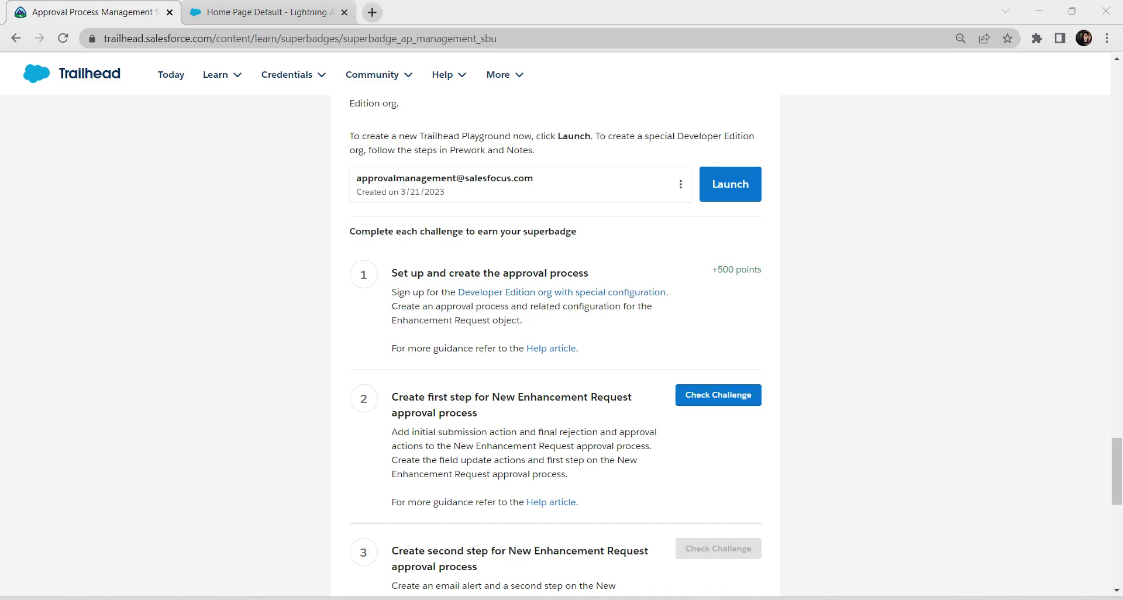
{"action": "left_click", "coordinate": [718, 394]}
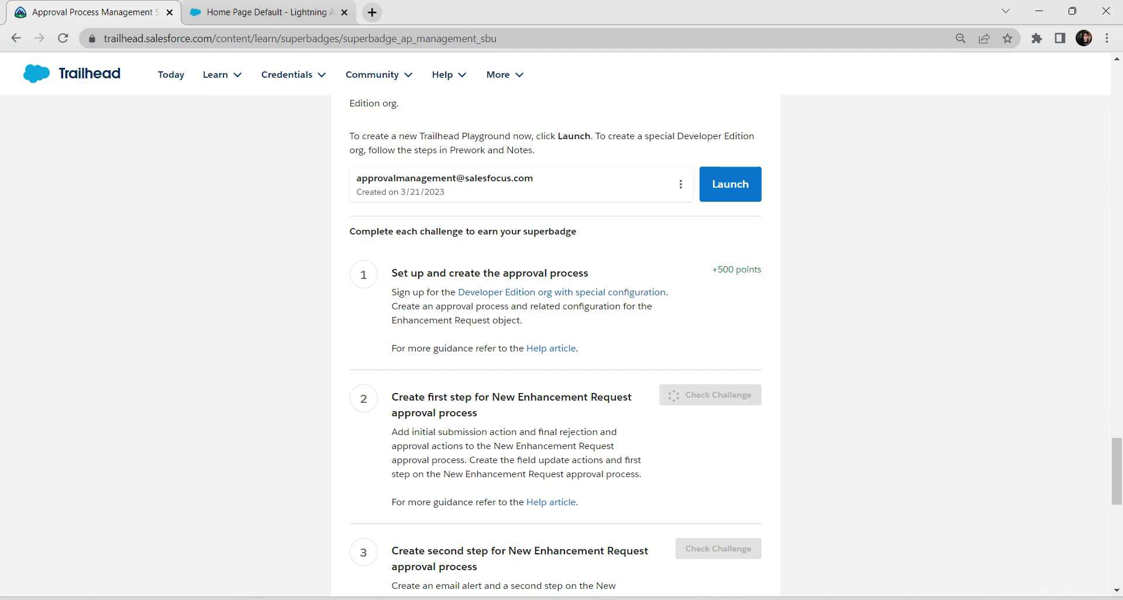
{"action": "scroll", "coordinate": [555, 345], "scroll_direction": "down", "scroll_amount": 2}
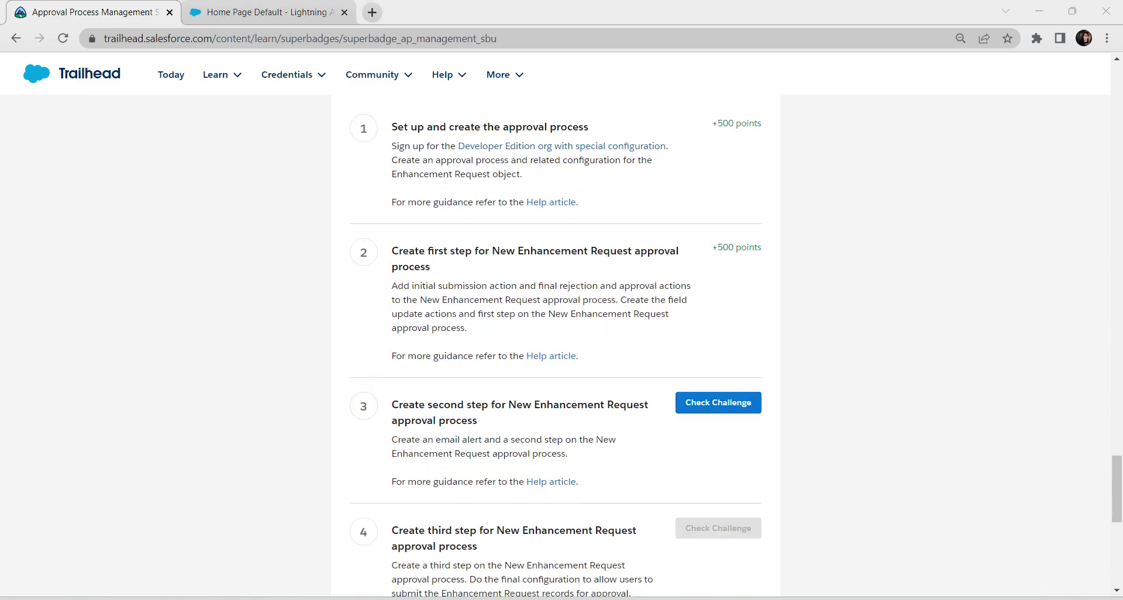
{"action": "left_click", "coordinate": [718, 402]}
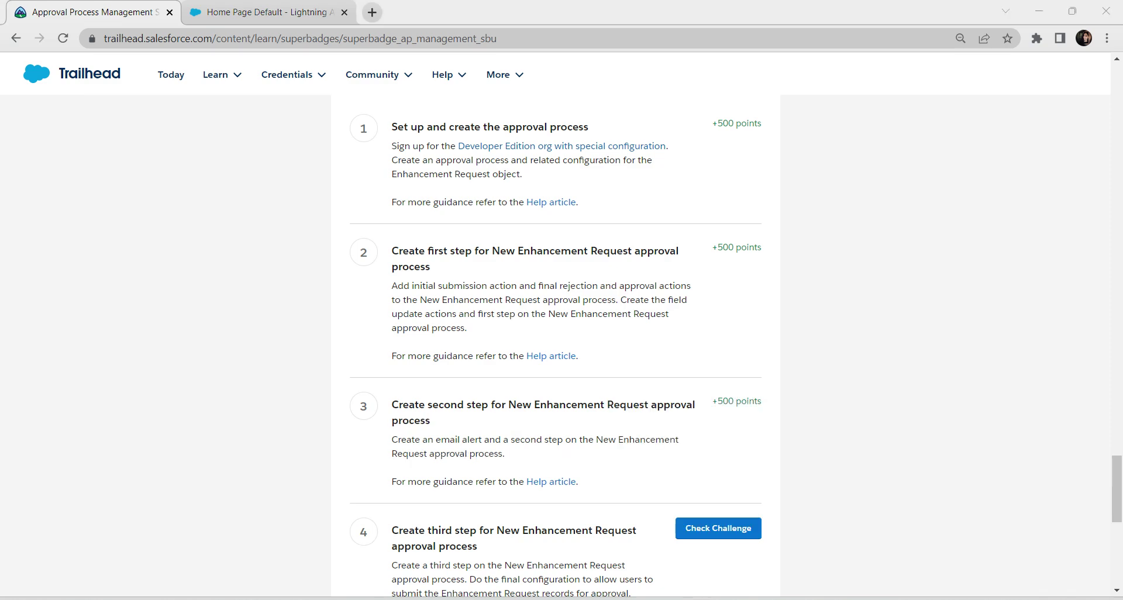
{"action": "scroll", "coordinate": [718, 528], "scroll_direction": "down", "scroll_amount": 1}
{"action": "left_click", "coordinate": [719, 455]}
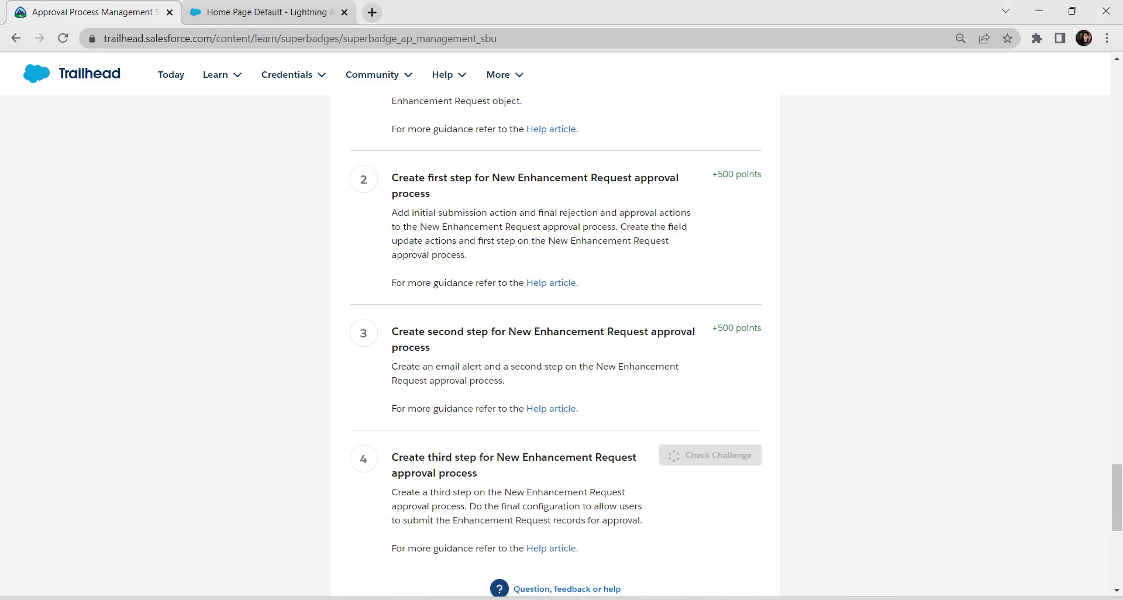